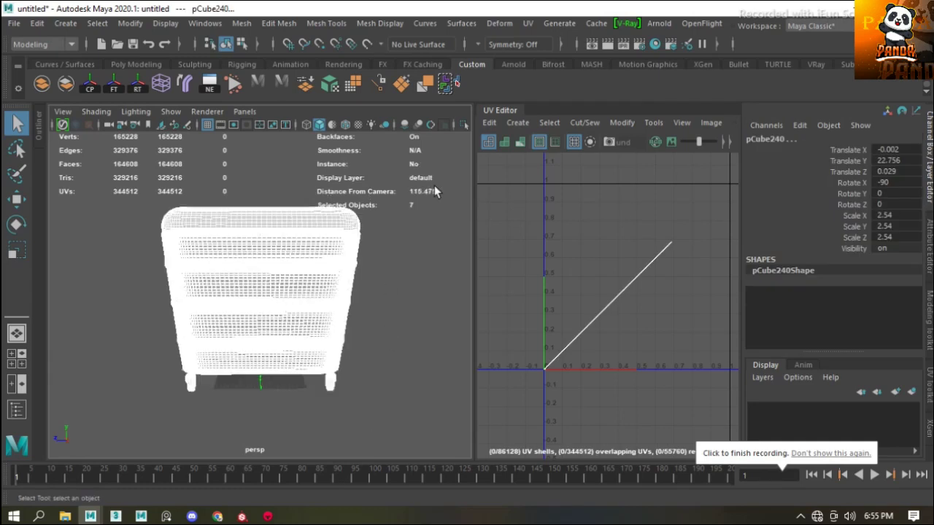
Apply a planar UV projection to all of the ottoman's parts
{"action": "left_click", "coordinate": [557, 196]}
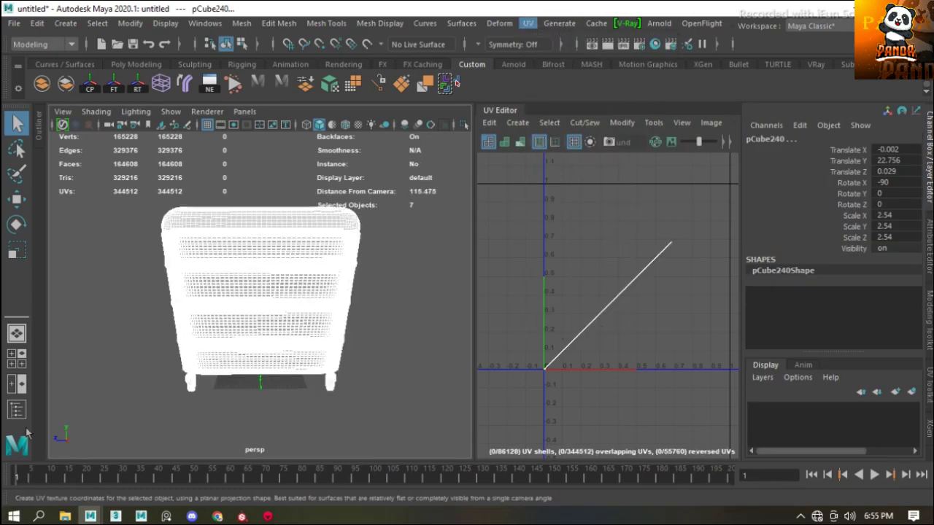
{"action": "mouse_move", "coordinate": [219, 306]}
{"action": "left_mouse_down", "text": "alt"}
{"action": "mouse_move", "coordinate": [270, 307]}
{"action": "mouse_move", "coordinate": [311, 244]}
{"action": "left_mouse_up", "text": "alt"}
{"action": "left_click", "coordinate": [409, 277]}
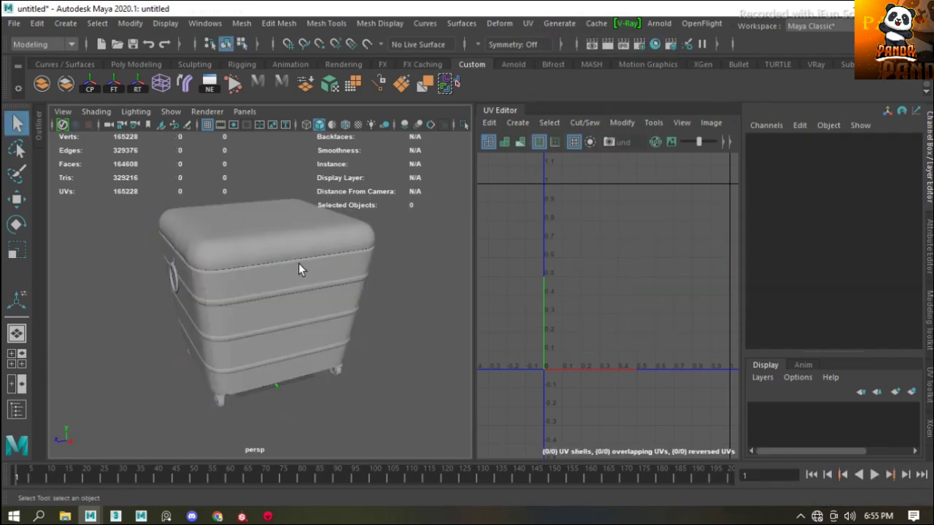
Cut, unfold and lay out the cushion lid's UVs as two upright shells
{"action": "left_click", "coordinate": [298, 269]}
{"action": "scroll", "coordinate": [296, 292], "scroll_direction": "up", "scroll_amount": 3}
{"action": "scroll", "coordinate": [296, 299], "scroll_direction": "up", "scroll_amount": 5}
{"action": "scroll", "coordinate": [307, 219], "scroll_direction": "up", "scroll_amount": 3}
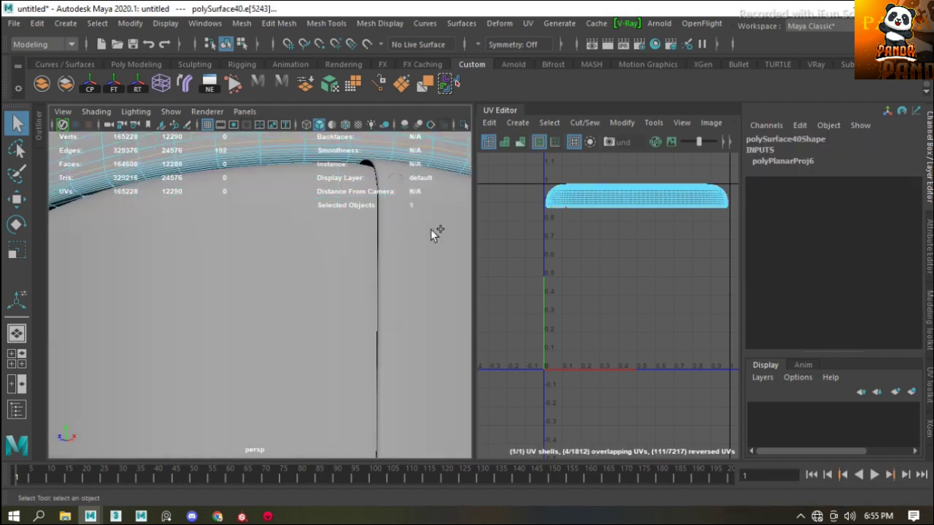
{"action": "key", "text": "F8"}
{"action": "key", "text": "f"}
{"action": "left_click_drag", "start_coordinate": [263, 296], "coordinate": [323, 333], "text": "alt"}
{"action": "left_click", "coordinate": [643, 216]}
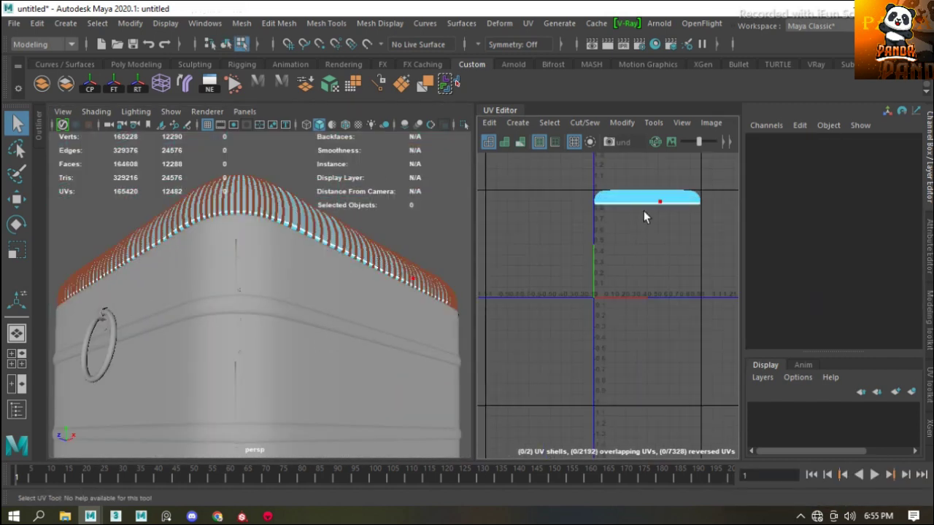
{"action": "right_click_drag", "start_coordinate": [567, 213], "coordinate": [603, 218], "text": "shift"}
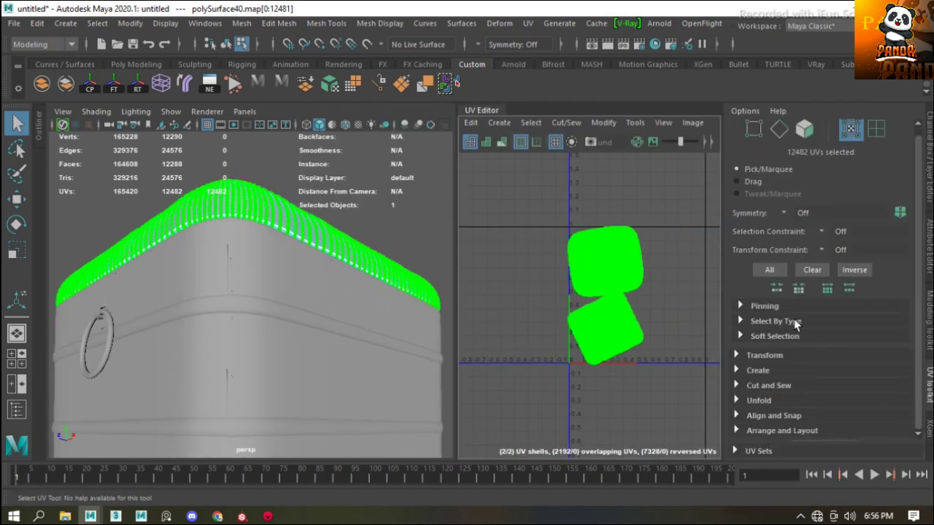
{"action": "scroll", "coordinate": [770, 405], "scroll_direction": "down", "scroll_amount": 5}
{"action": "left_click", "coordinate": [770, 314]}
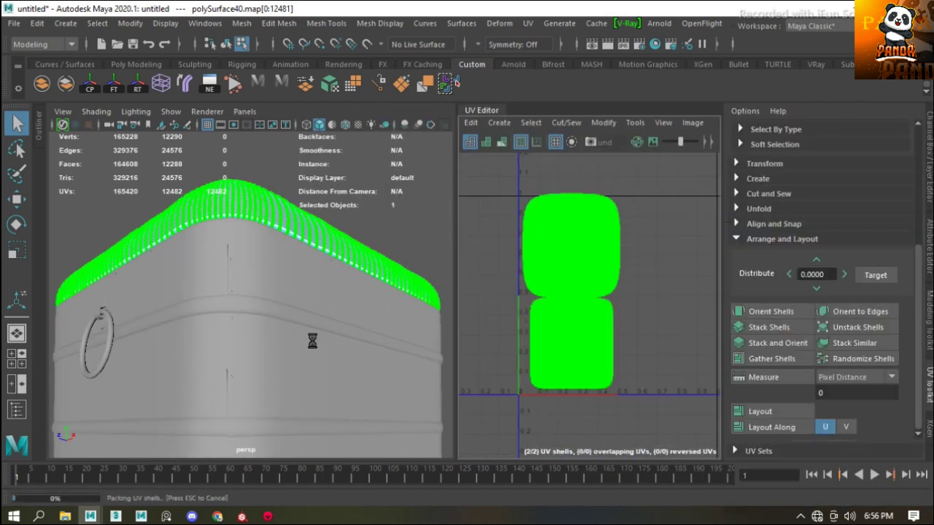
Select the metal body and pick an edge loop around it as a seam
{"action": "left_click", "coordinate": [322, 205]}
{"action": "left_click", "coordinate": [197, 316]}
{"action": "scroll", "coordinate": [197, 315], "scroll_direction": "up", "scroll_amount": 5}
{"action": "mouse_move", "coordinate": [281, 334]}
{"action": "left_mouse_down", "text": "alt"}
{"action": "mouse_move", "coordinate": [298, 300]}
{"action": "mouse_move", "coordinate": [272, 267]}
{"action": "mouse_move", "coordinate": [389, 344]}
{"action": "left_mouse_up", "text": "alt"}
{"action": "key", "text": "F10"}
{"action": "double_click", "coordinate": [292, 267]}
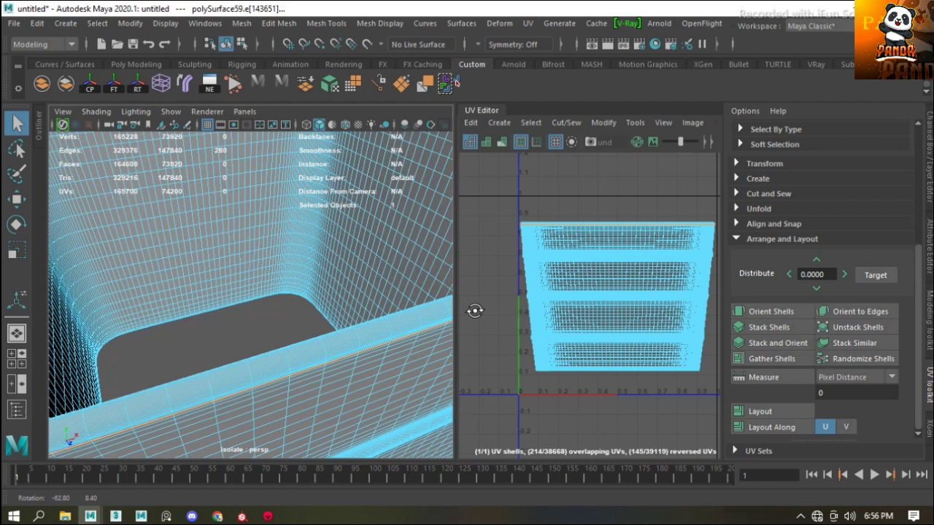
Cut UV seams along two edge loops on the metal body
{"action": "scroll", "coordinate": [389, 343], "scroll_direction": "down", "scroll_amount": 5}
{"action": "key", "text": "ctrl+x"}
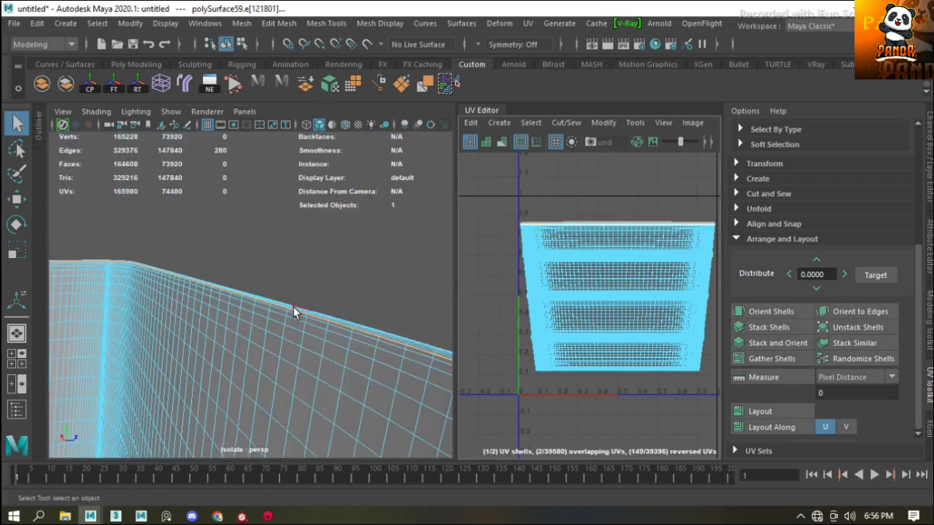
{"action": "left_click_drag", "start_coordinate": [293, 307], "coordinate": [250, 324], "text": "alt"}
{"action": "left_click", "coordinate": [189, 421]}
{"action": "key", "text": "f"}
{"action": "mouse_move", "coordinate": [234, 390]}
{"action": "left_mouse_down", "text": "alt"}
{"action": "mouse_move", "coordinate": [357, 358]}
{"action": "mouse_move", "coordinate": [221, 388]}
{"action": "mouse_move", "coordinate": [234, 306]}
{"action": "mouse_move", "coordinate": [265, 313]}
{"action": "mouse_move", "coordinate": [271, 337]}
{"action": "mouse_move", "coordinate": [328, 233]}
{"action": "left_mouse_up", "text": "alt"}
{"action": "double_click", "coordinate": [248, 264]}
{"action": "key", "text": "ctrl+x"}
Unfold all of the body's UVs and check seam edges in the UV layout
{"action": "right_click_drag", "start_coordinate": [642, 206], "coordinate": [636, 281], "text": "shift"}
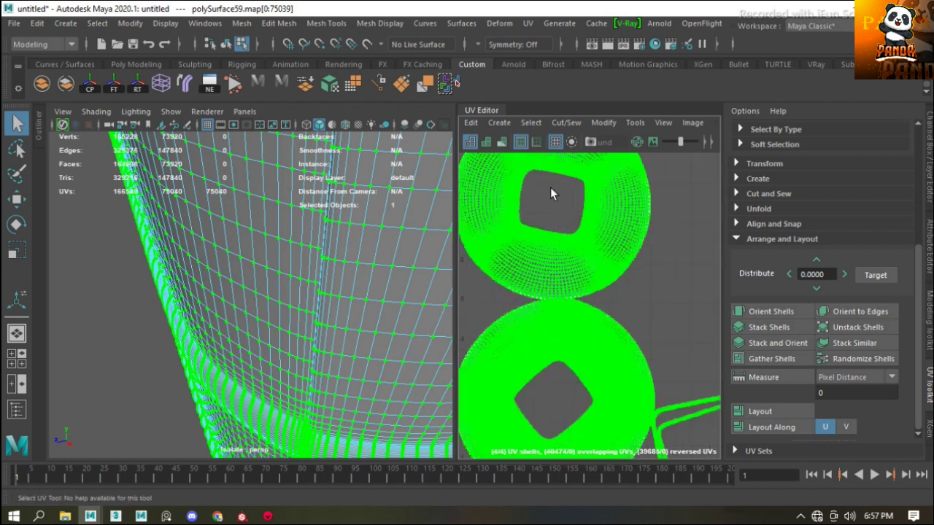
{"action": "key", "text": "F10"}
{"action": "left_click", "coordinate": [577, 232]}
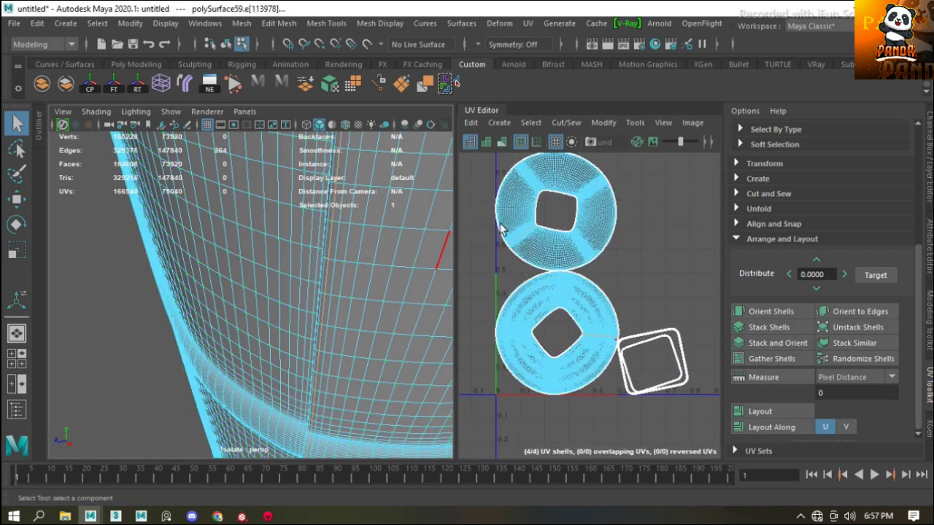
{"action": "key", "text": "f"}
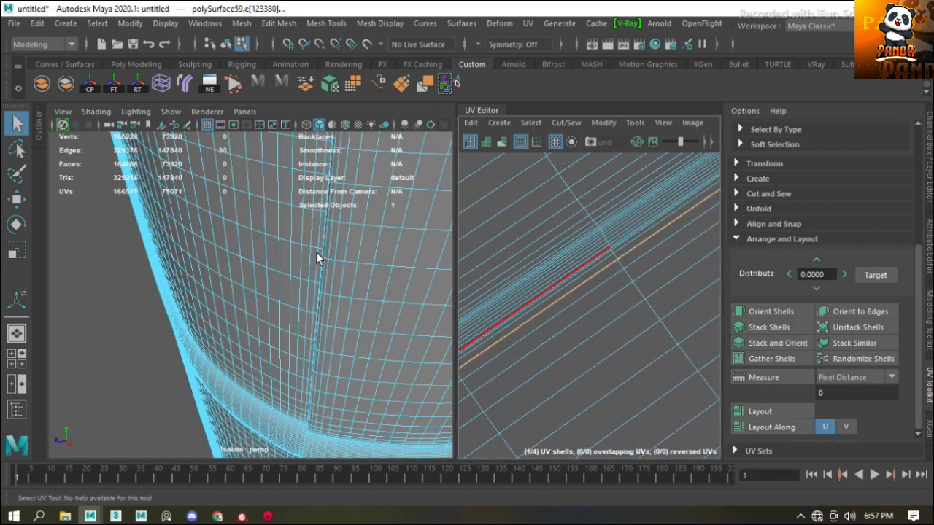
{"action": "scroll", "coordinate": [583, 292], "scroll_direction": "down", "scroll_amount": 5}
{"action": "left_click", "coordinate": [563, 302]}
{"action": "scroll", "coordinate": [510, 219], "scroll_direction": "up", "scroll_amount": 3}
{"action": "scroll", "coordinate": [475, 185], "scroll_direction": "down", "scroll_amount": 5}
Unfold the body's UVs again, orient the shells upright and lay them out
{"action": "mouse_move", "coordinate": [553, 242]}
{"action": "right_mouse_down"}
{"action": "mouse_move", "coordinate": [599, 277]}
{"action": "mouse_move", "coordinate": [700, 246]}
{"action": "right_mouse_up"}
{"action": "right_click_drag", "start_coordinate": [405, 243], "coordinate": [406, 243], "text": "shift"}
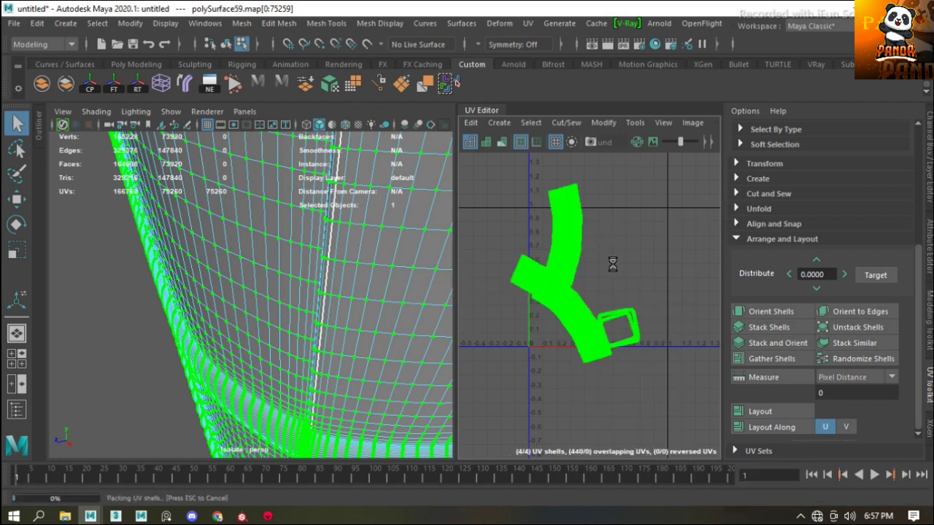
{"action": "left_click", "coordinate": [771, 312]}
{"action": "right_click_drag", "start_coordinate": [511, 283], "coordinate": [510, 285], "text": "shift"}
{"action": "right_click_drag", "start_coordinate": [561, 263], "coordinate": [620, 246]}
{"action": "left_click", "coordinate": [634, 314]}
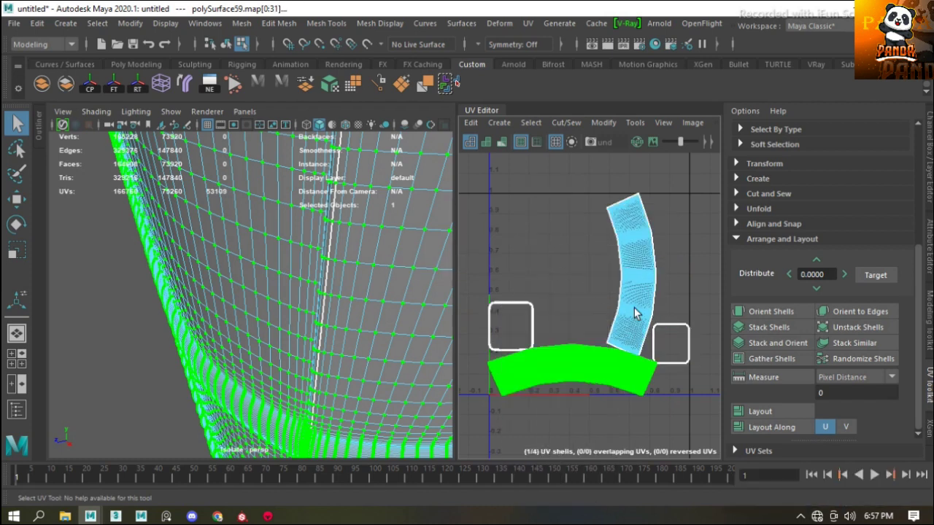
Select the ring handle and frame it in wireframe view
{"action": "key", "text": "f"}
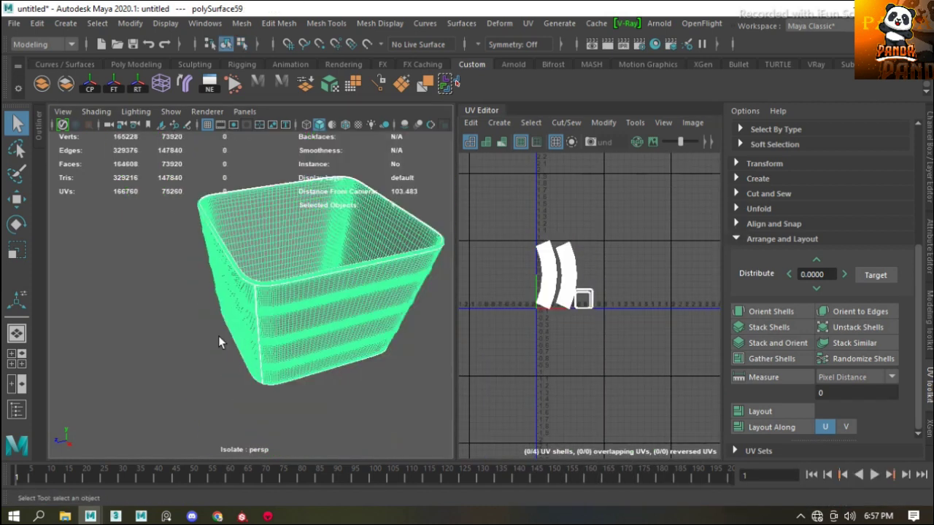
{"action": "scroll", "coordinate": [106, 361], "scroll_direction": "up", "scroll_amount": 3}
{"action": "left_click", "coordinate": [88, 367]}
{"action": "left_click_drag", "start_coordinate": [88, 367], "coordinate": [286, 140], "text": "alt"}
{"action": "left_click", "coordinate": [356, 156]}
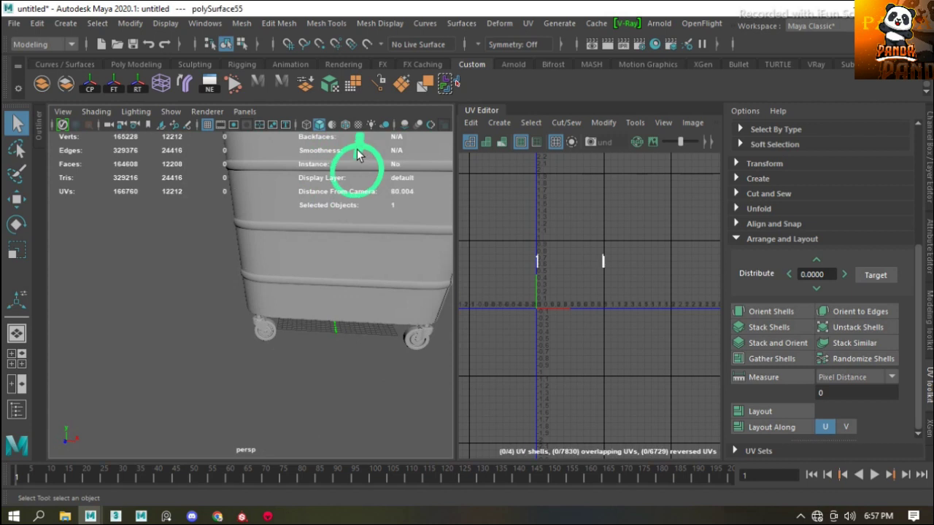
{"action": "key", "text": "f"}
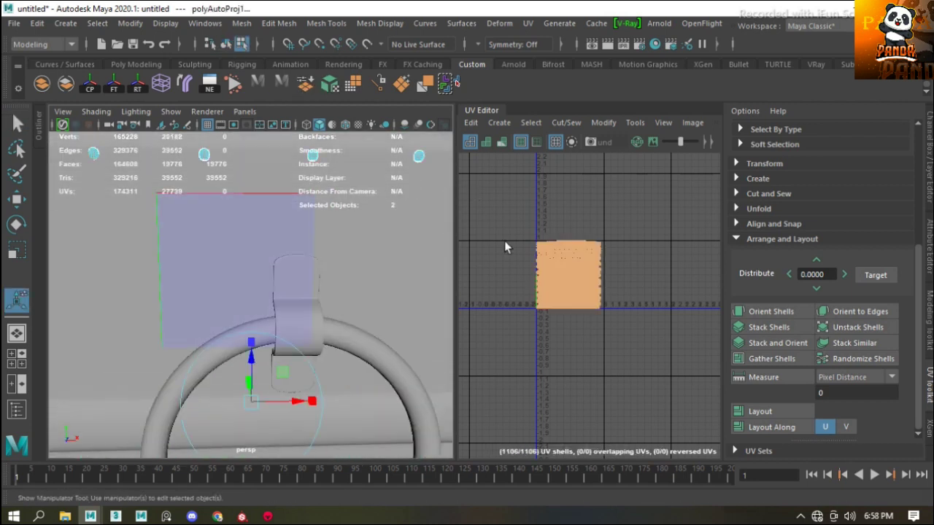
{"action": "key", "text": "4"}
Select an edge loop on the next small fitting and lay out its UVs
{"action": "left_click", "coordinate": [277, 280]}
{"action": "key", "text": "f"}
{"action": "mouse_move", "coordinate": [278, 280]}
{"action": "left_mouse_down", "text": "alt"}
{"action": "mouse_move", "coordinate": [290, 281]}
{"action": "mouse_move", "coordinate": [83, 224]}
{"action": "left_mouse_up", "text": "alt"}
{"action": "key", "text": "5"}
{"action": "scroll", "coordinate": [241, 172], "scroll_direction": "up", "scroll_amount": 3}
{"action": "double_click", "coordinate": [215, 266]}
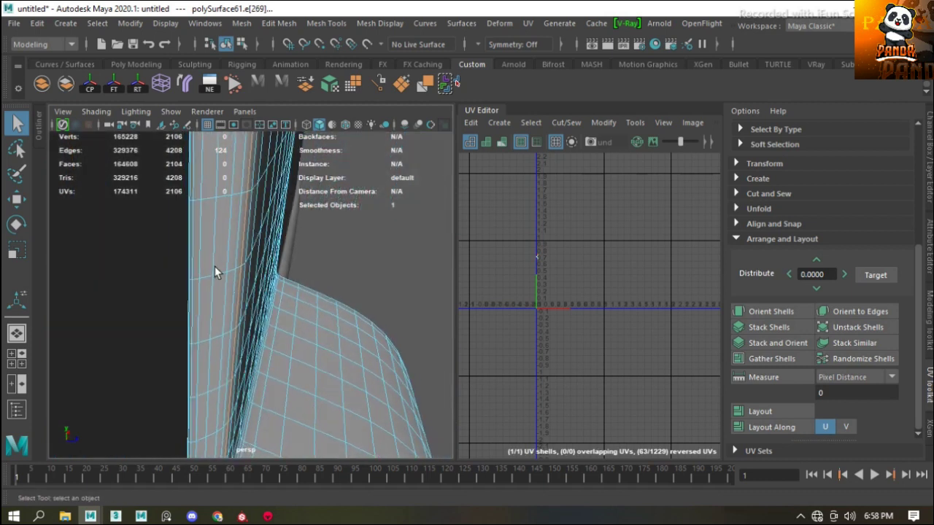
{"action": "scroll", "coordinate": [236, 370], "scroll_direction": "down", "scroll_amount": 5}
{"action": "scroll", "coordinate": [260, 384], "scroll_direction": "up", "scroll_amount": 5}
{"action": "left_click_drag", "start_coordinate": [261, 384], "coordinate": [241, 356], "text": "alt"}
{"action": "mouse_move", "coordinate": [437, 299]}
{"action": "left_mouse_down", "text": "alt"}
{"action": "mouse_move", "coordinate": [246, 370]}
{"action": "mouse_move", "coordinate": [290, 451]}
{"action": "left_mouse_up", "text": "alt"}
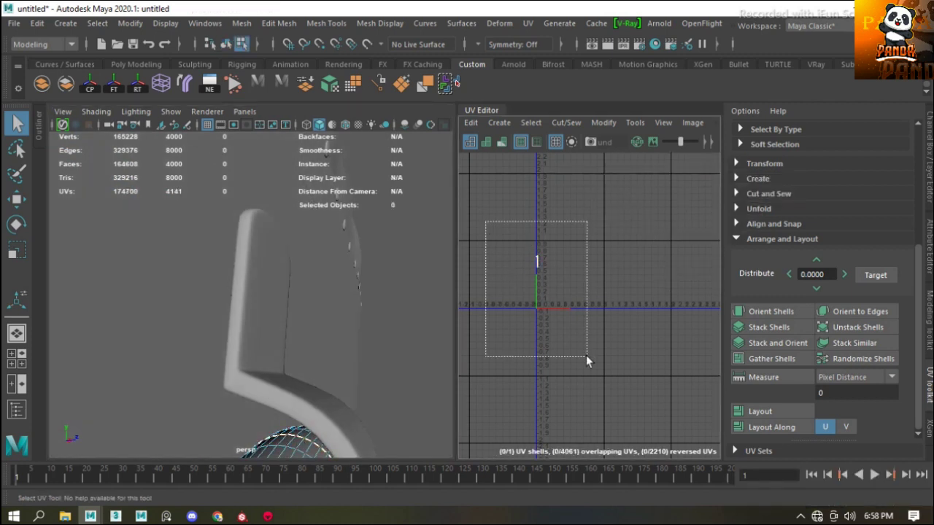
{"action": "right_click_drag", "start_coordinate": [569, 223], "coordinate": [547, 236], "text": "shift"}
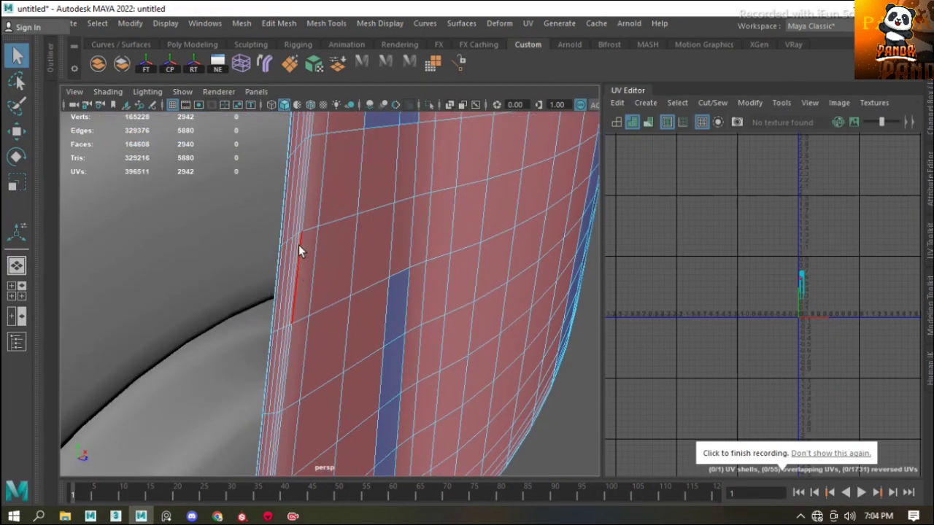
Cut a seam loop on the caster bracket and unfold its UVs
{"action": "double_click", "coordinate": [298, 245]}
{"action": "left_click_drag", "start_coordinate": [297, 238], "coordinate": [348, 229], "text": "alt"}
{"action": "right_click_drag", "start_coordinate": [688, 187], "coordinate": [647, 190], "text": "shift"}
{"action": "mouse_move", "coordinate": [409, 277]}
{"action": "left_mouse_down", "text": "alt"}
{"action": "mouse_move", "coordinate": [357, 279]}
{"action": "mouse_move", "coordinate": [511, 292]}
{"action": "left_mouse_up", "text": "alt"}
{"action": "left_click_drag", "start_coordinate": [846, 285], "coordinate": [747, 221]}
{"action": "right_click_drag", "start_coordinate": [746, 222], "coordinate": [729, 240], "text": "shift"}
{"action": "scroll", "coordinate": [678, 222], "scroll_direction": "up", "scroll_amount": 5}
{"action": "scroll", "coordinate": [740, 329], "scroll_direction": "up", "scroll_amount": 5}
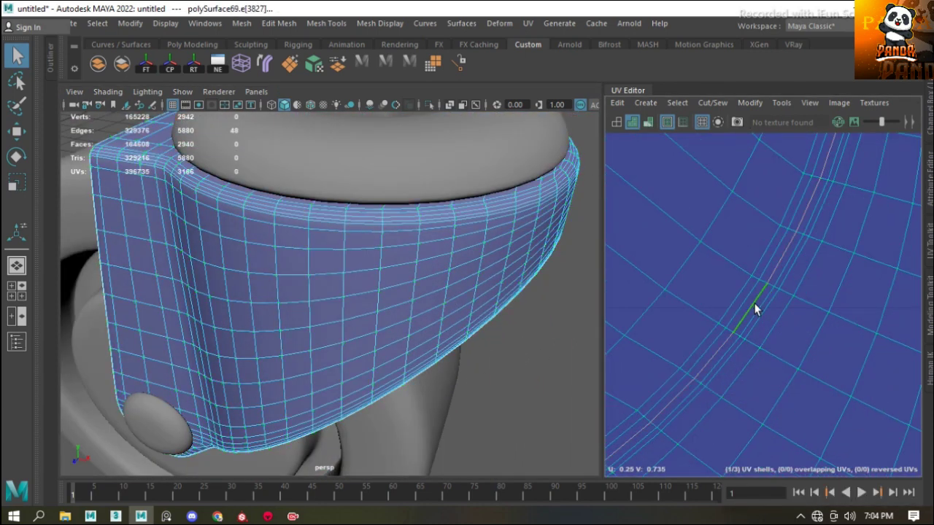
Cut another seam on the caster bracket and unfold all its UVs
{"action": "scroll", "coordinate": [755, 309], "scroll_direction": "down", "scroll_amount": 5}
{"action": "scroll", "coordinate": [823, 211], "scroll_direction": "up", "scroll_amount": 5}
{"action": "left_click", "coordinate": [800, 194]}
{"action": "scroll", "coordinate": [683, 264], "scroll_direction": "down", "scroll_amount": 5}
{"action": "left_click_drag", "start_coordinate": [625, 205], "coordinate": [766, 292]}
{"action": "right_click_drag", "start_coordinate": [767, 292], "coordinate": [725, 267], "text": "shift"}
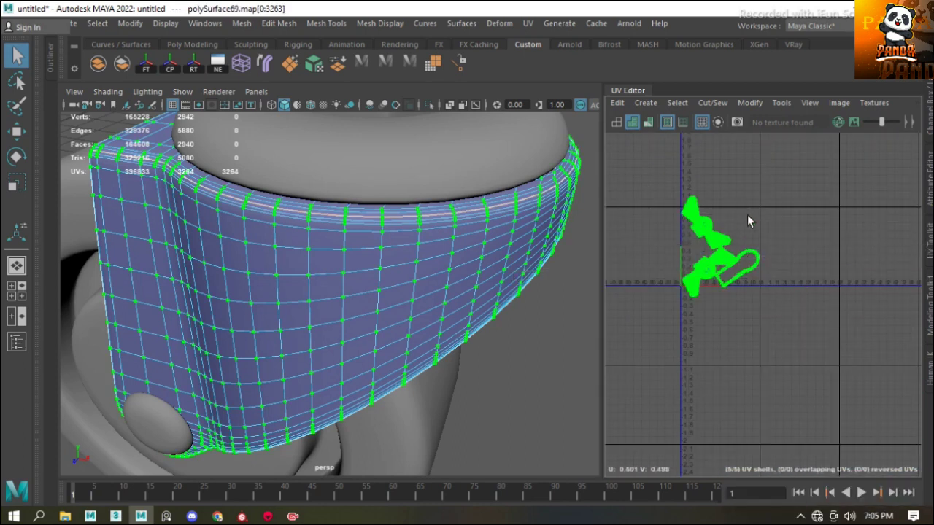
Orient the bracket's UV shells upright with the UV Toolkit and rotate them 90°
{"action": "left_click", "coordinate": [930, 292]}
{"action": "left_click", "coordinate": [930, 219]}
{"action": "left_click", "coordinate": [786, 284]}
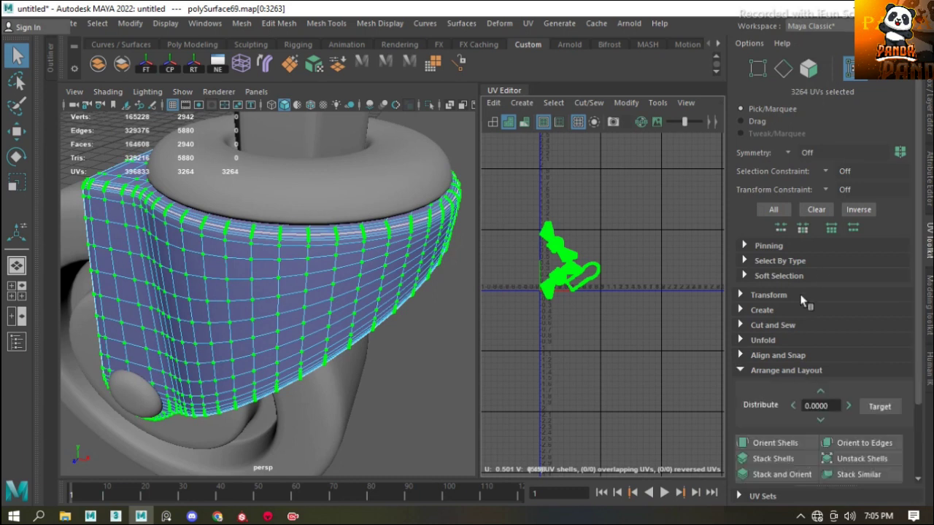
{"action": "left_click", "coordinate": [775, 356]}
{"action": "scroll", "coordinate": [556, 243], "scroll_direction": "up", "scroll_amount": 3}
{"action": "right_click_drag", "start_coordinate": [626, 234], "coordinate": [679, 229], "text": "shift"}
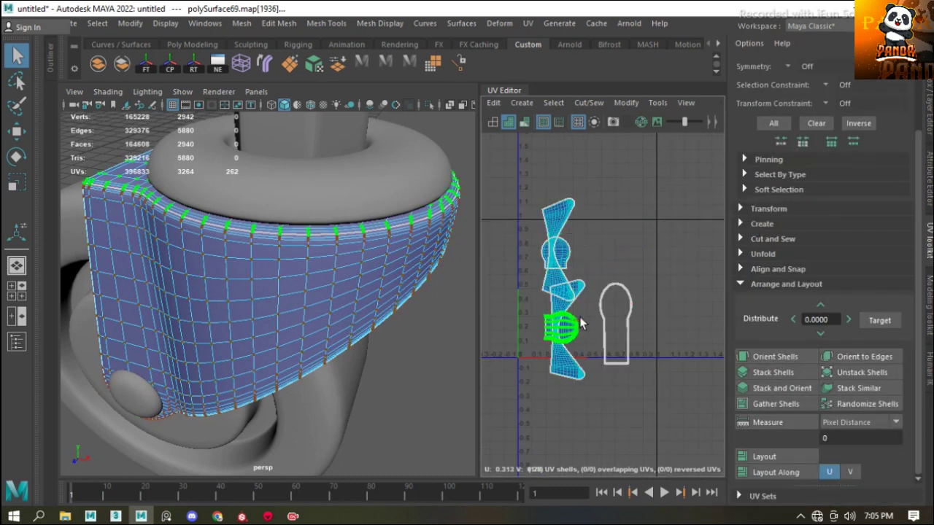
Pick seam edges on the base ring beneath the nut and select all its UVs
{"action": "left_click_drag", "start_coordinate": [316, 274], "coordinate": [316, 235], "text": "alt"}
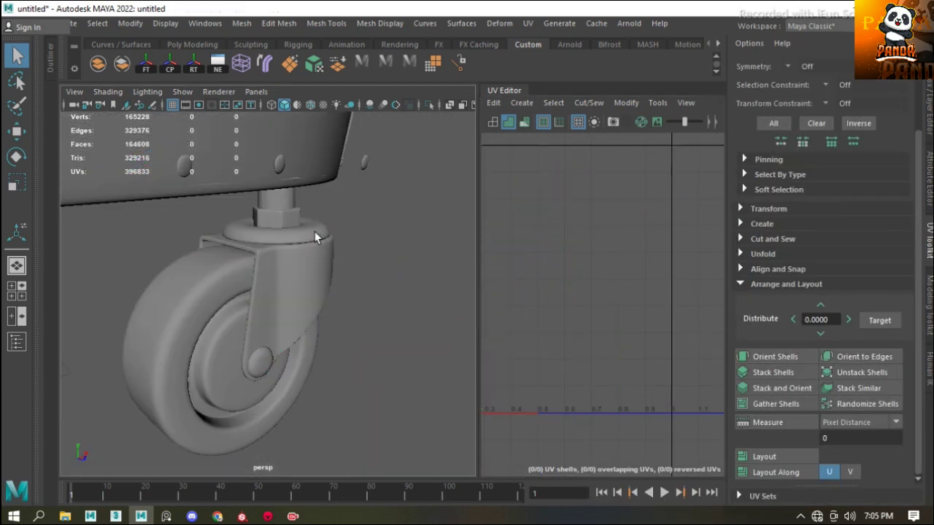
{"action": "left_click", "coordinate": [273, 282]}
{"action": "scroll", "coordinate": [309, 328], "scroll_direction": "up", "scroll_amount": 5}
{"action": "left_click", "coordinate": [305, 323]}
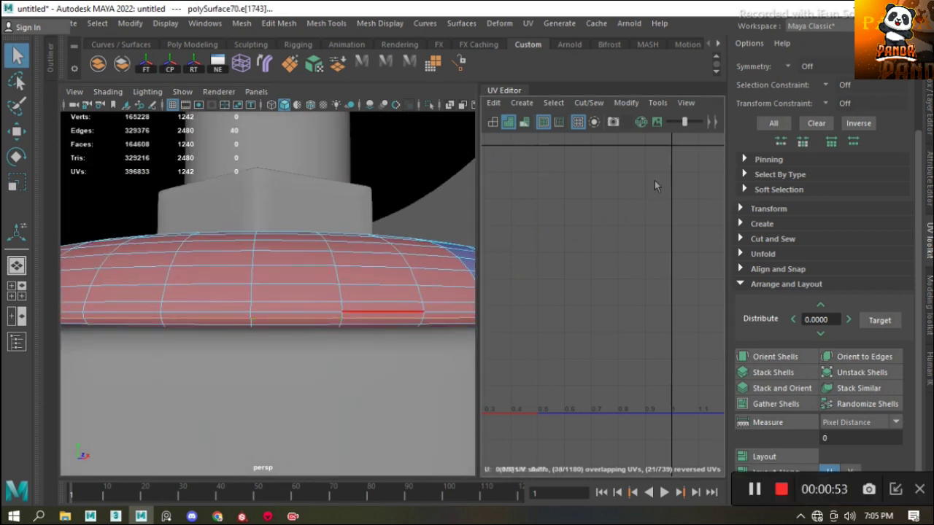
{"action": "left_click_drag", "start_coordinate": [305, 323], "coordinate": [337, 361], "text": "alt"}
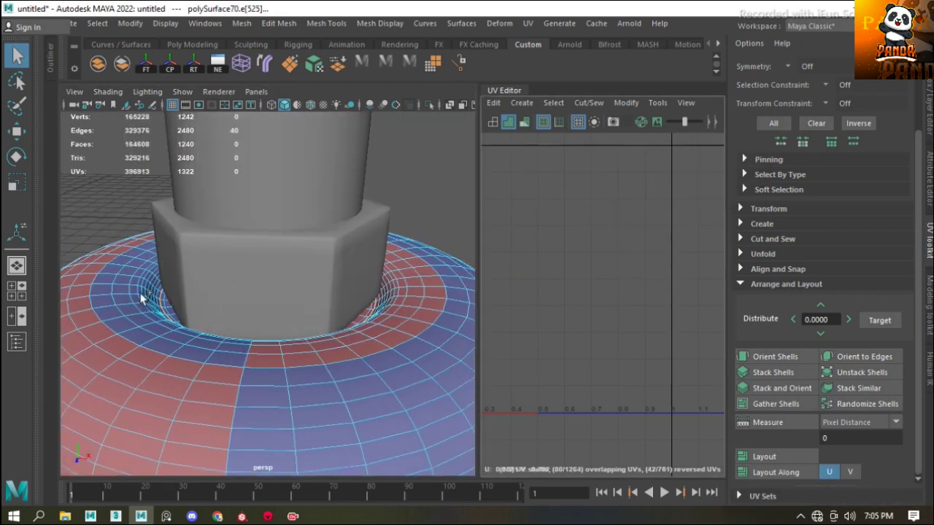
{"action": "key", "text": "ctrl+z"}
{"action": "key", "text": "ctrl+z"}
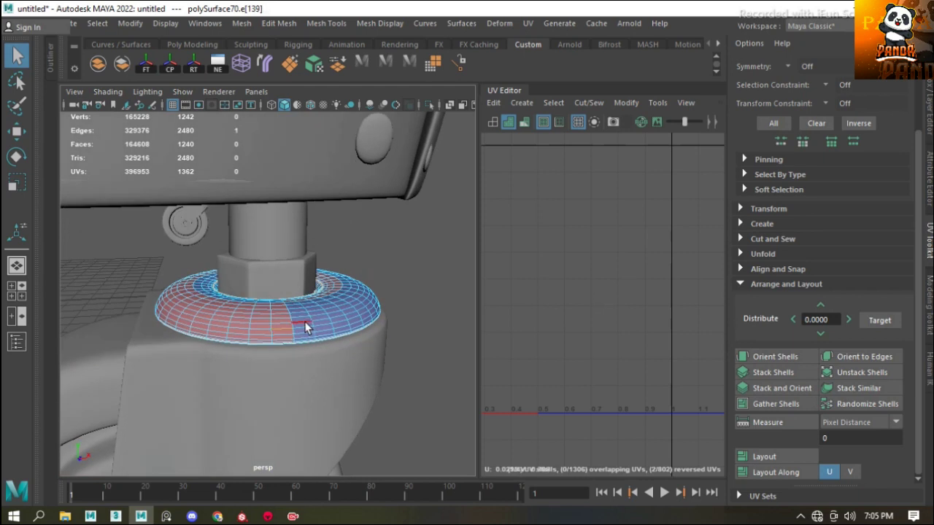
{"action": "key", "text": "ctrl+F12"}
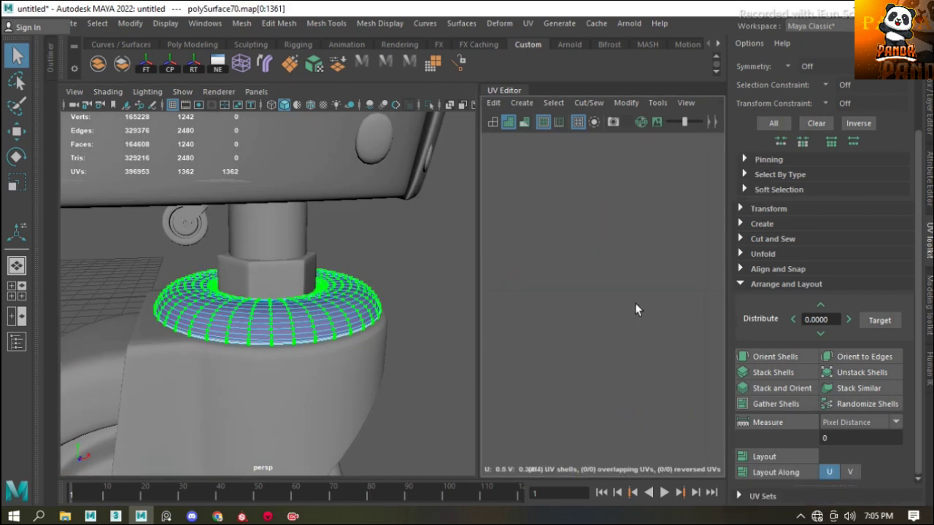
Isolate the hex nut and frame it for UV editing
{"action": "left_click", "coordinate": [294, 257]}
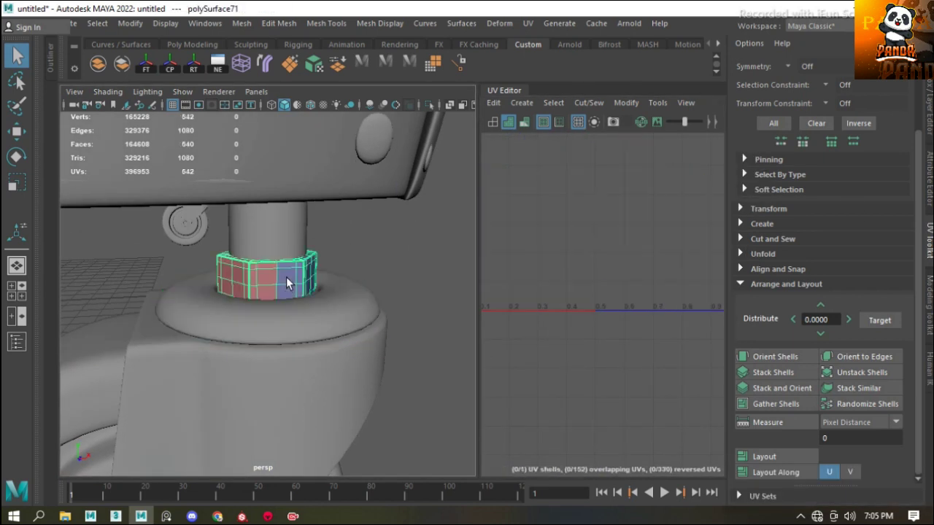
{"action": "key", "text": "ctrl+1"}
{"action": "key", "text": "f"}
{"action": "right_click_drag", "start_coordinate": [273, 234], "coordinate": [279, 181]}
{"action": "mouse_move", "coordinate": [279, 183]}
{"action": "left_mouse_down", "text": "alt"}
{"action": "mouse_move", "coordinate": [296, 342]}
{"action": "mouse_move", "coordinate": [387, 282]}
{"action": "left_mouse_up", "text": "alt"}
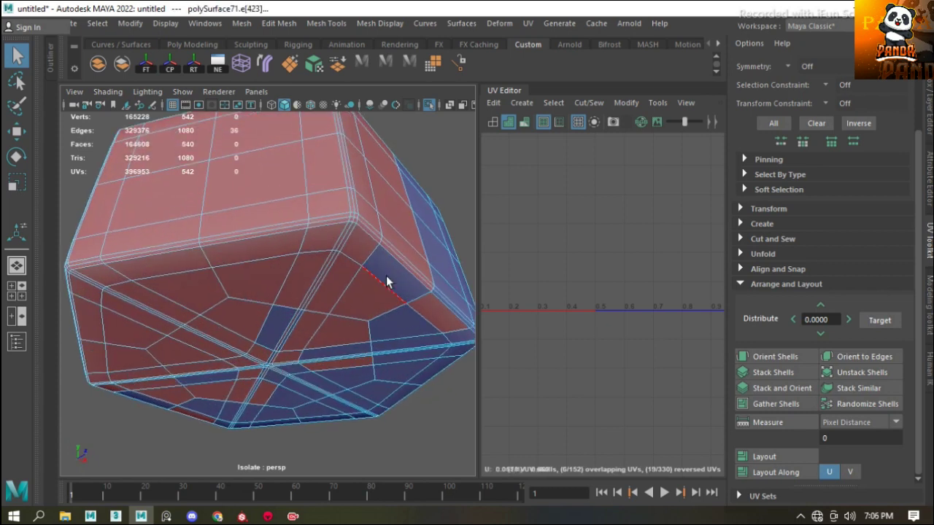
Lay out the nut's UVs near the origin and orient the shells upright
{"action": "right_click_drag", "start_coordinate": [603, 266], "coordinate": [515, 202]}
{"action": "key", "text": "f"}
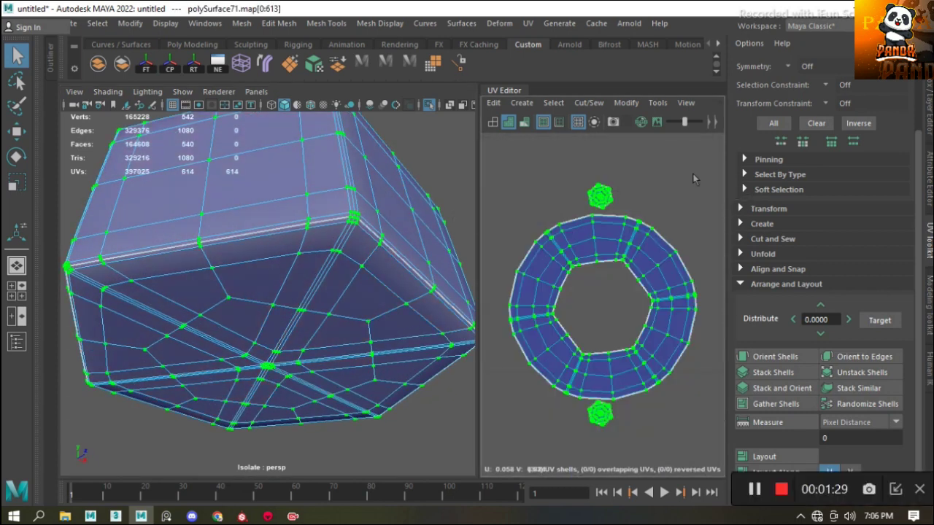
{"action": "scroll", "coordinate": [563, 291], "scroll_direction": "down", "scroll_amount": 2}
{"action": "scroll", "coordinate": [635, 346], "scroll_direction": "up", "scroll_amount": 5}
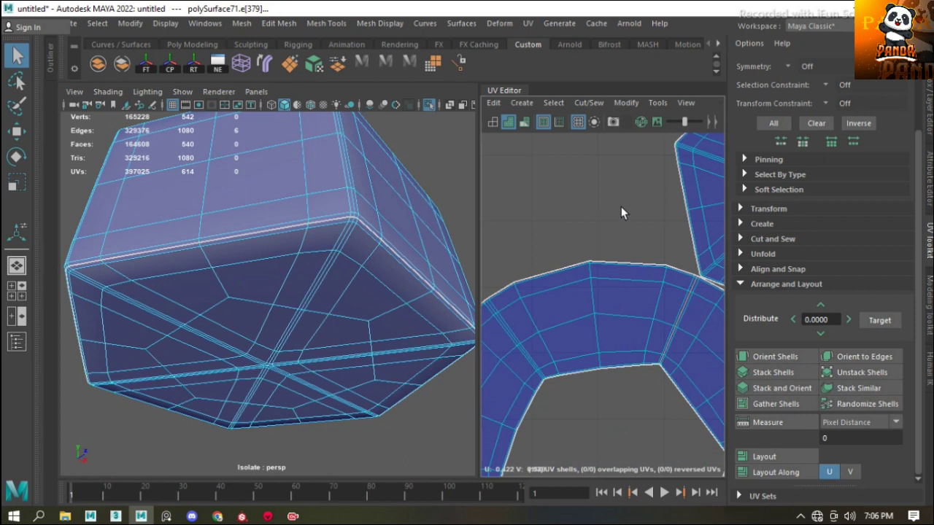
{"action": "scroll", "coordinate": [621, 212], "scroll_direction": "down", "scroll_amount": 3}
{"action": "right_click_drag", "start_coordinate": [605, 241], "coordinate": [559, 246], "text": "shift"}
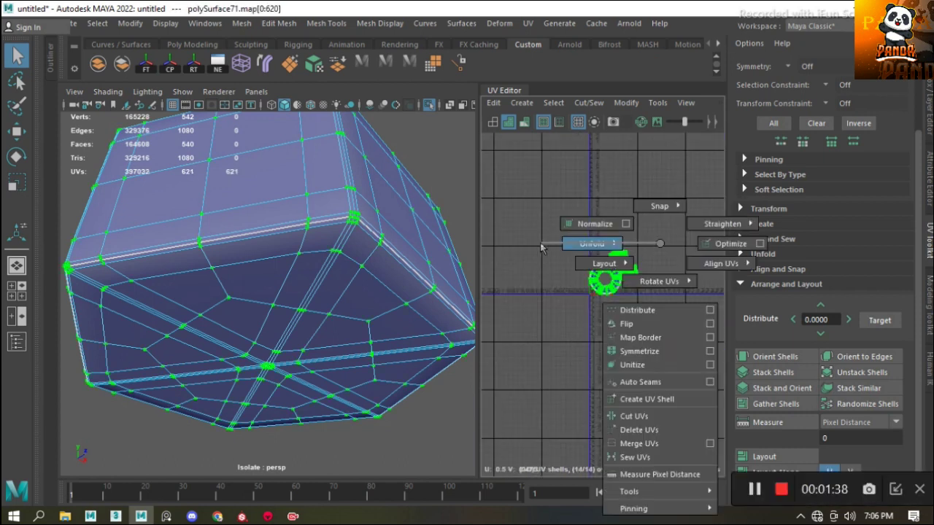
{"action": "left_click", "coordinate": [789, 355]}
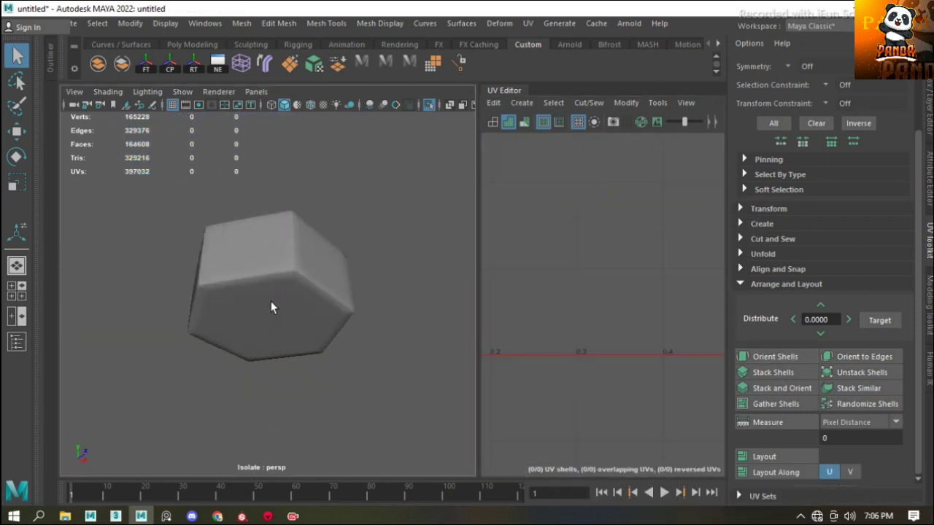
Exit isolation and unfold the stem cylinder's UVs into one shell
{"action": "left_click", "coordinate": [270, 307]}
{"action": "scroll", "coordinate": [591, 264], "scroll_direction": "down", "scroll_amount": 5}
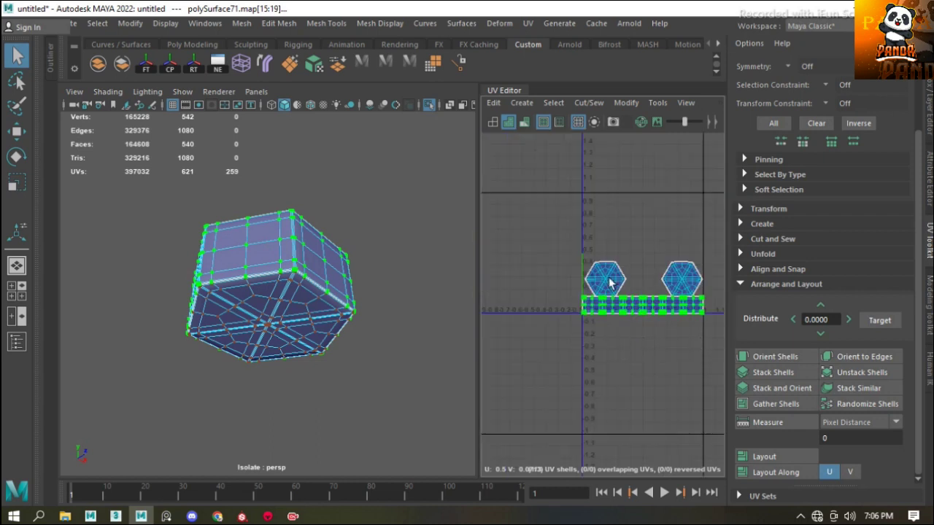
{"action": "scroll", "coordinate": [597, 294], "scroll_direction": "up", "scroll_amount": 5}
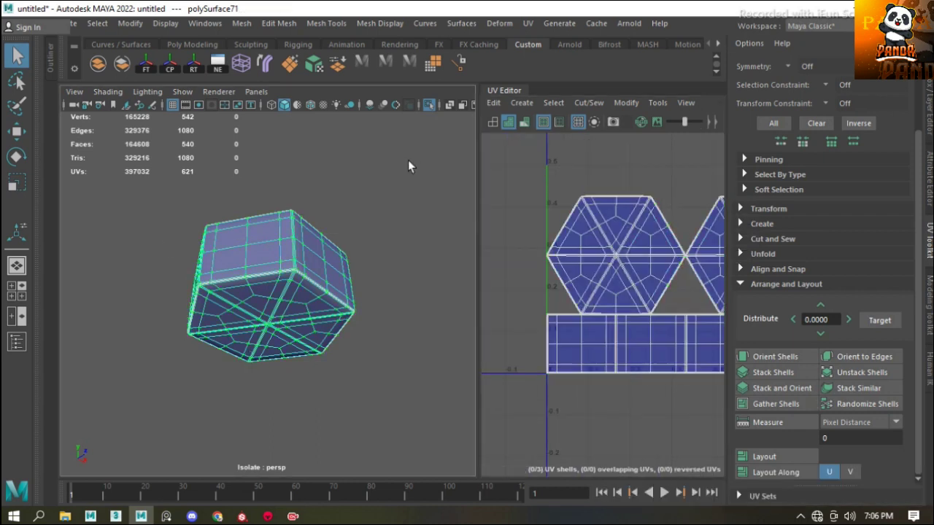
{"action": "left_click", "coordinate": [358, 208]}
{"action": "key", "text": "ctrl+1"}
{"action": "left_click_drag", "start_coordinate": [296, 210], "coordinate": [234, 191], "text": "alt"}
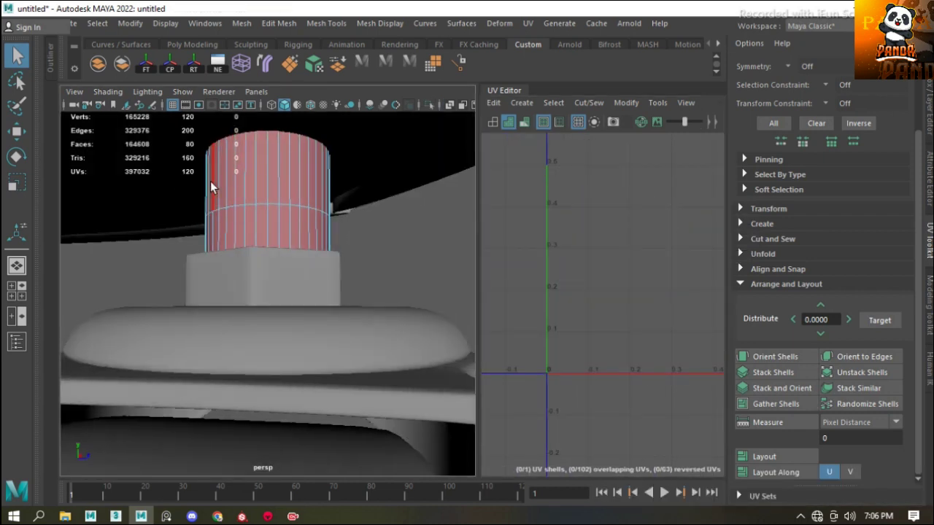
{"action": "right_click_drag", "start_coordinate": [635, 219], "coordinate": [627, 191], "text": "shift"}
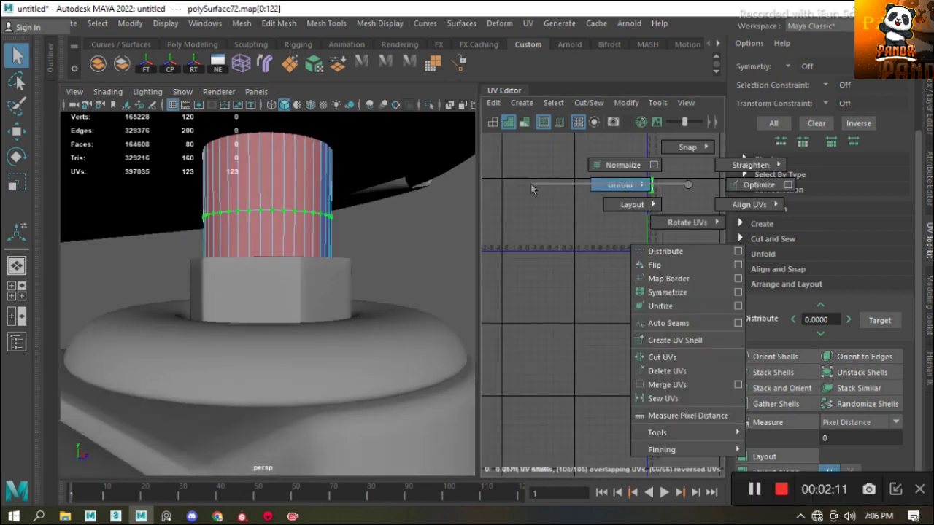
{"action": "key", "text": "f"}
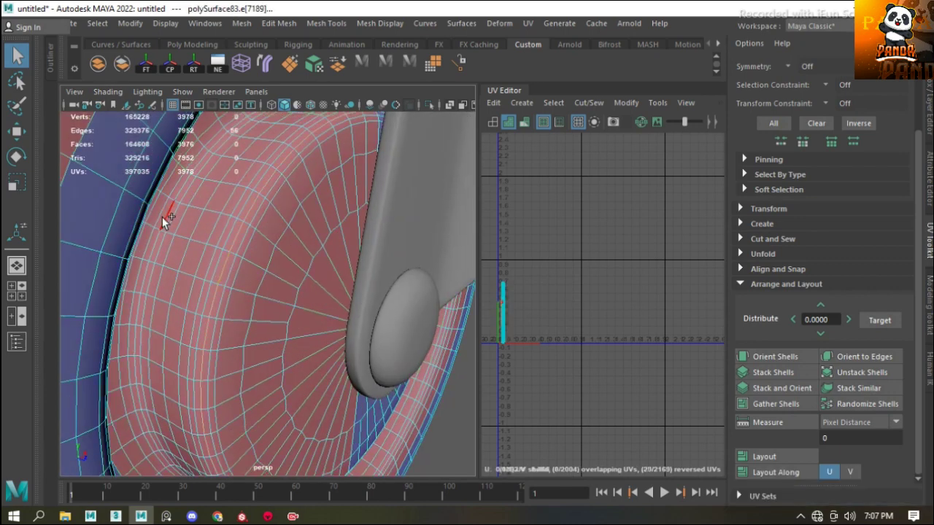
Select three edge loops on the caster wheel as UV seams
{"action": "double_click", "coordinate": [167, 217], "text": "shift"}
{"action": "left_click_drag", "start_coordinate": [164, 221], "coordinate": [154, 259], "text": "alt"}
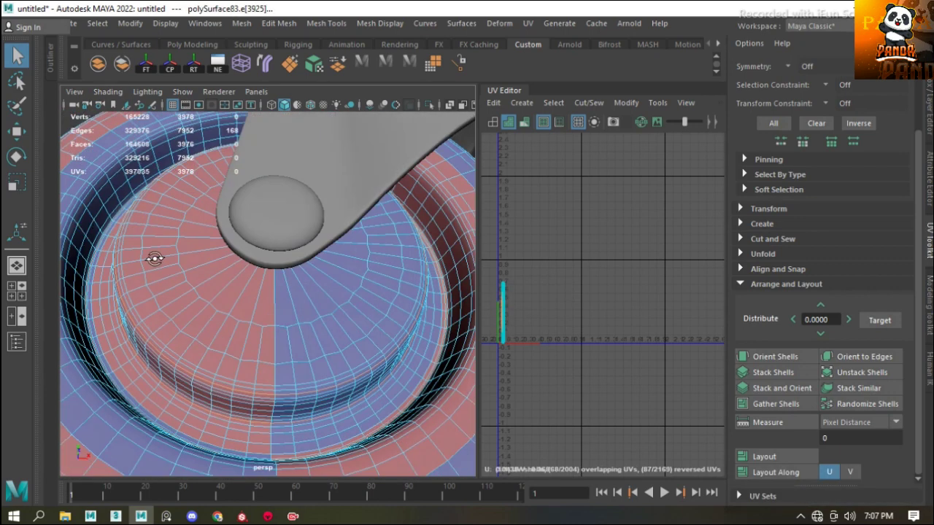
{"action": "double_click", "coordinate": [87, 194], "text": "shift"}
{"action": "left_click_drag", "start_coordinate": [86, 194], "coordinate": [401, 230], "text": "alt"}
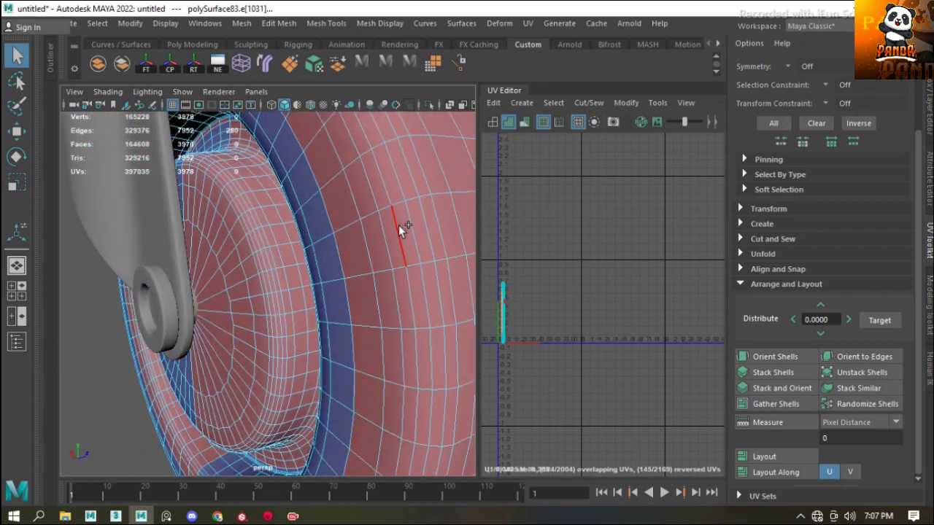
{"action": "mouse_move", "coordinate": [360, 321]}
{"action": "left_mouse_down", "text": "alt"}
{"action": "mouse_move", "coordinate": [317, 246]}
{"action": "mouse_move", "coordinate": [381, 240]}
{"action": "left_mouse_up", "text": "alt"}
{"action": "double_click", "coordinate": [381, 240]}
{"action": "right_click_drag", "start_coordinate": [381, 240], "coordinate": [455, 411], "text": "alt"}
{"action": "left_click_drag", "start_coordinate": [332, 397], "coordinate": [427, 350], "text": "alt"}
Pick seam edges on the wheel rim and tire and select the wheel's UVs
{"action": "left_click", "coordinate": [420, 394]}
{"action": "scroll", "coordinate": [292, 355], "scroll_direction": "up", "scroll_amount": 5}
{"action": "left_click_drag", "start_coordinate": [292, 355], "coordinate": [260, 353], "text": "alt"}
{"action": "scroll", "coordinate": [266, 291], "scroll_direction": "down", "scroll_amount": 10}
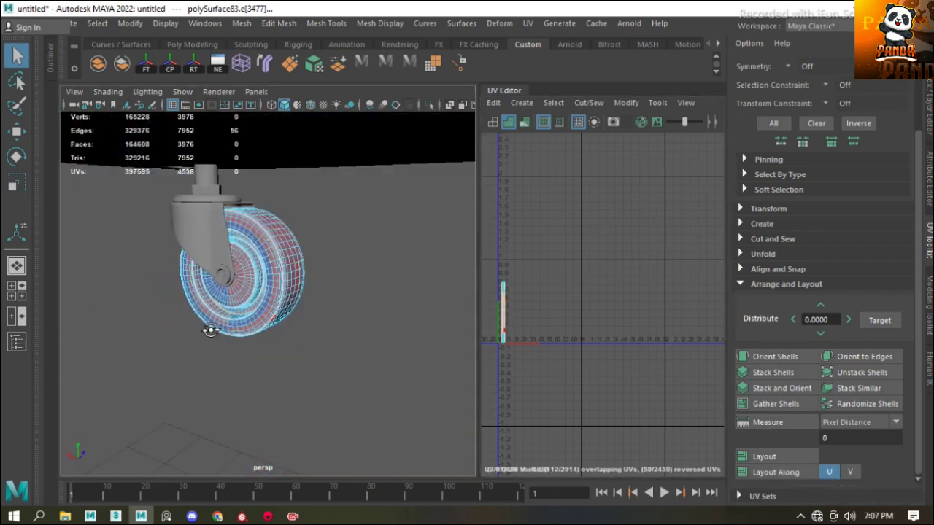
{"action": "double_click", "coordinate": [209, 328]}
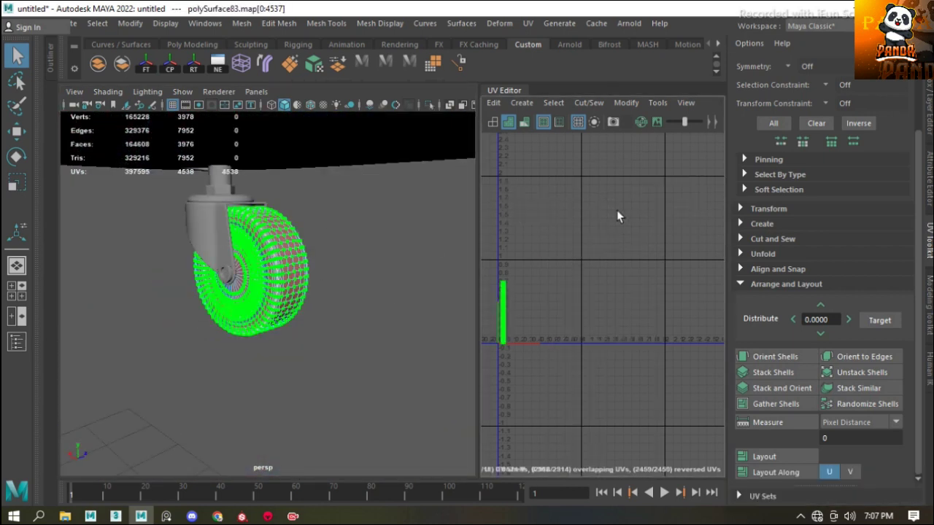
{"action": "scroll", "coordinate": [615, 294], "scroll_direction": "up", "scroll_amount": 5}
{"action": "scroll", "coordinate": [614, 294], "scroll_direction": "up", "scroll_amount": 3}
{"action": "left_click_drag", "start_coordinate": [333, 391], "coordinate": [379, 350], "text": "alt"}
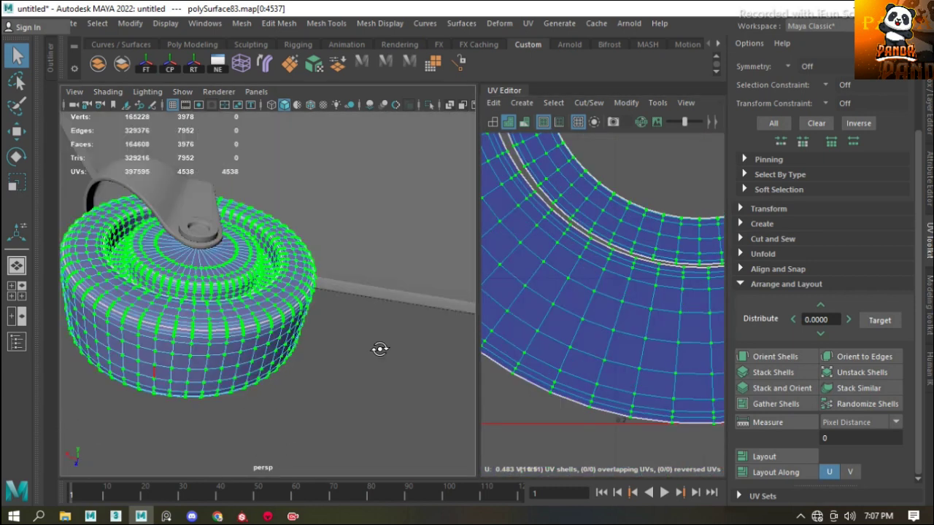
{"action": "left_click", "coordinate": [189, 337]}
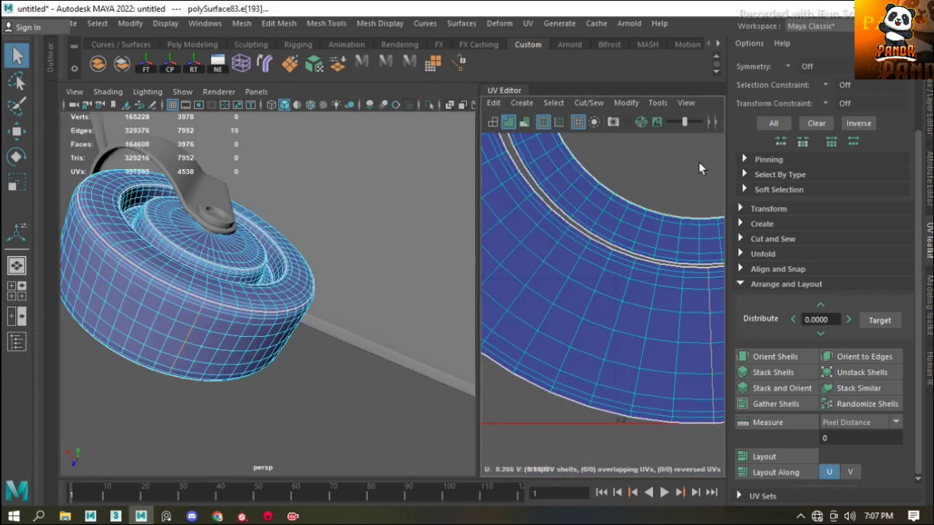
{"action": "scroll", "coordinate": [699, 168], "scroll_direction": "down", "scroll_amount": 3}
{"action": "scroll", "coordinate": [613, 292], "scroll_direction": "down", "scroll_amount": 3}
Lay out the wheel's ring shells and upright tread strip in the UV Editor
{"action": "left_click", "coordinate": [775, 357]}
{"action": "right_click", "coordinate": [552, 261], "text": "shift"}
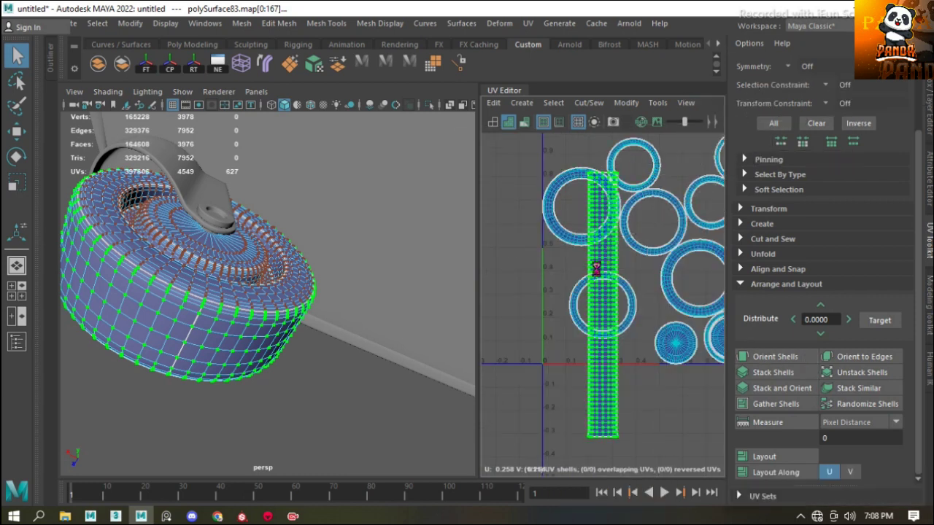
{"action": "scroll", "coordinate": [603, 256], "scroll_direction": "down", "scroll_amount": 3}
{"action": "right_click_drag", "start_coordinate": [594, 251], "coordinate": [573, 241], "text": "shift"}
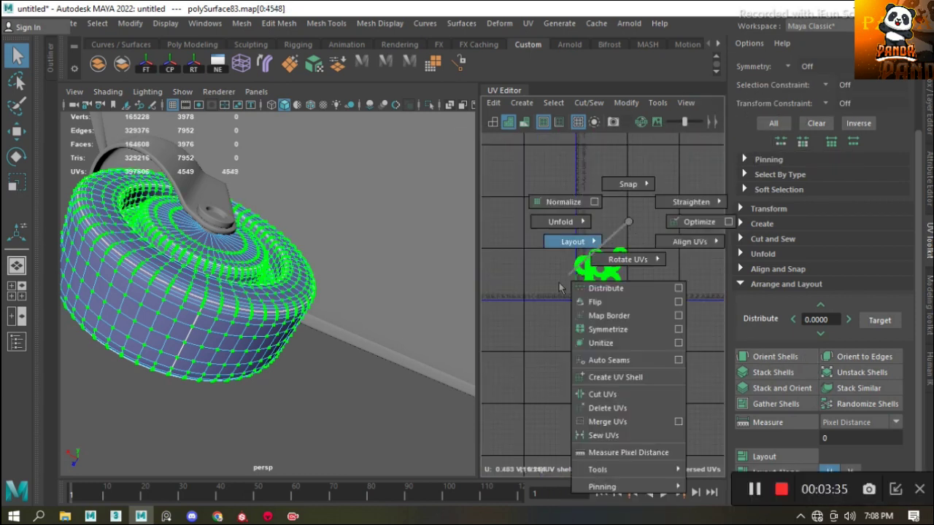
{"action": "left_click", "coordinate": [236, 337]}
{"action": "scroll", "coordinate": [235, 337], "scroll_direction": "down", "scroll_amount": 5}
Select the ottoman's lid and body in the Maya viewport
{"action": "left_click_drag", "start_coordinate": [355, 355], "coordinate": [553, 461], "text": "alt"}
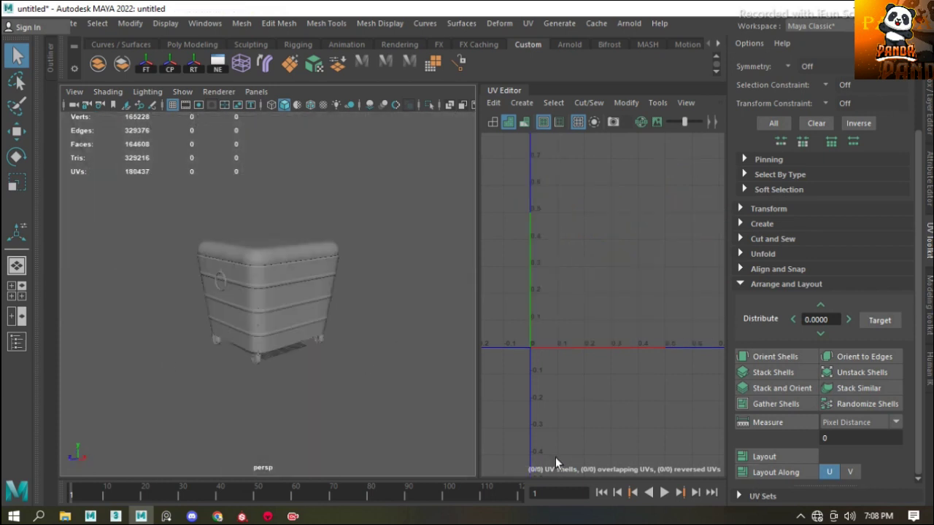
{"action": "left_click", "coordinate": [313, 344]}
{"action": "scroll", "coordinate": [618, 276], "scroll_direction": "down", "scroll_amount": 3}
{"action": "scroll", "coordinate": [618, 276], "scroll_direction": "up", "scroll_amount": 3}
{"action": "left_click_drag", "start_coordinate": [139, 306], "coordinate": [192, 255], "text": "alt"}
{"action": "left_click", "coordinate": [192, 255]}
{"action": "left_click", "coordinate": [292, 375]}
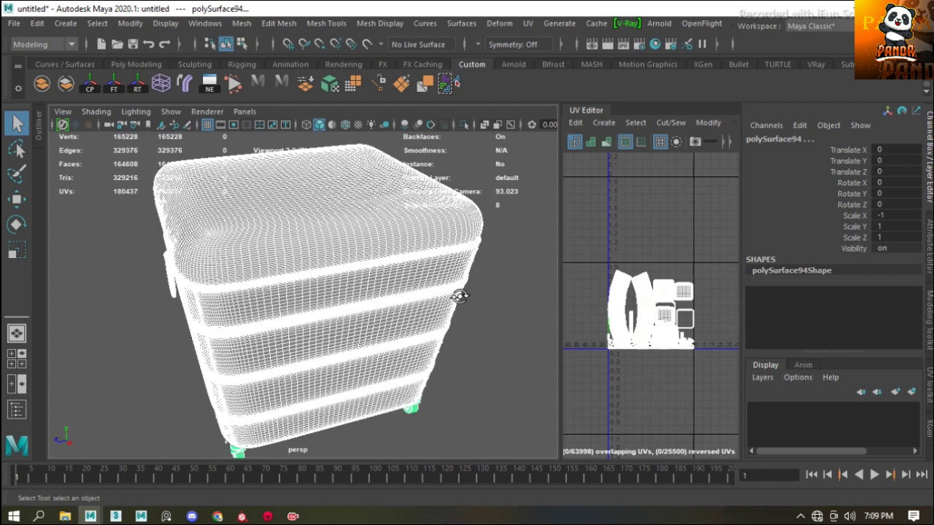
Export the selection to Desktop > Dad, overwriting Ottoman 001.FBX
{"action": "left_click", "coordinate": [14, 23]}
{"action": "left_click", "coordinate": [60, 202]}
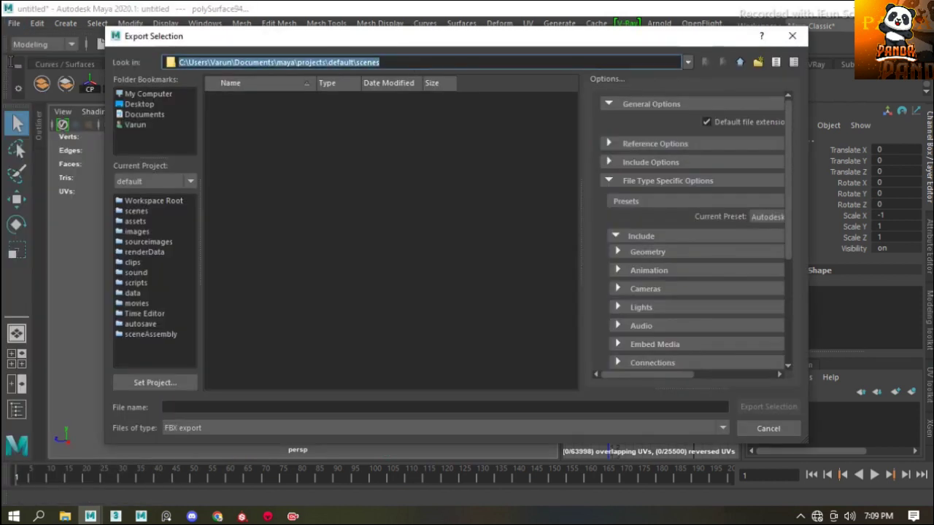
{"action": "left_click", "coordinate": [150, 104]}
{"action": "double_click", "coordinate": [240, 160]}
{"action": "double_click", "coordinate": [249, 111]}
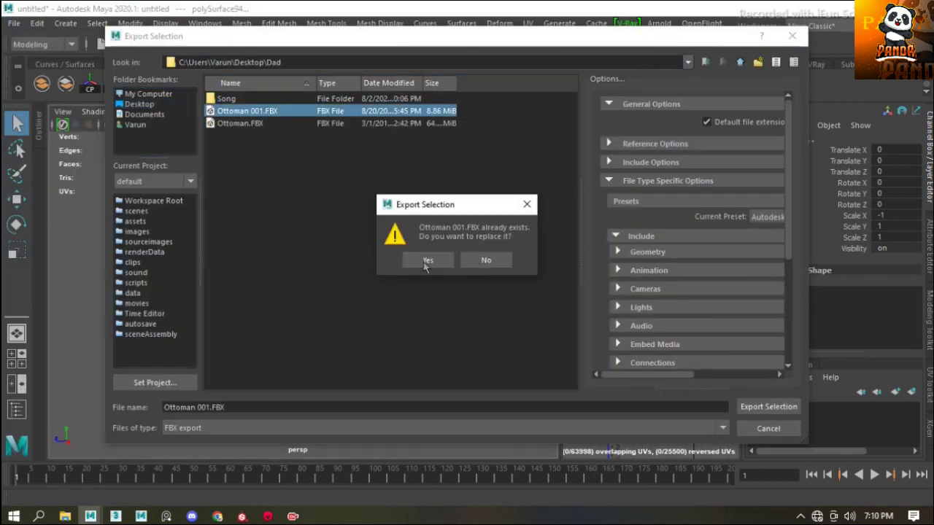
{"action": "left_click", "coordinate": [427, 260]}
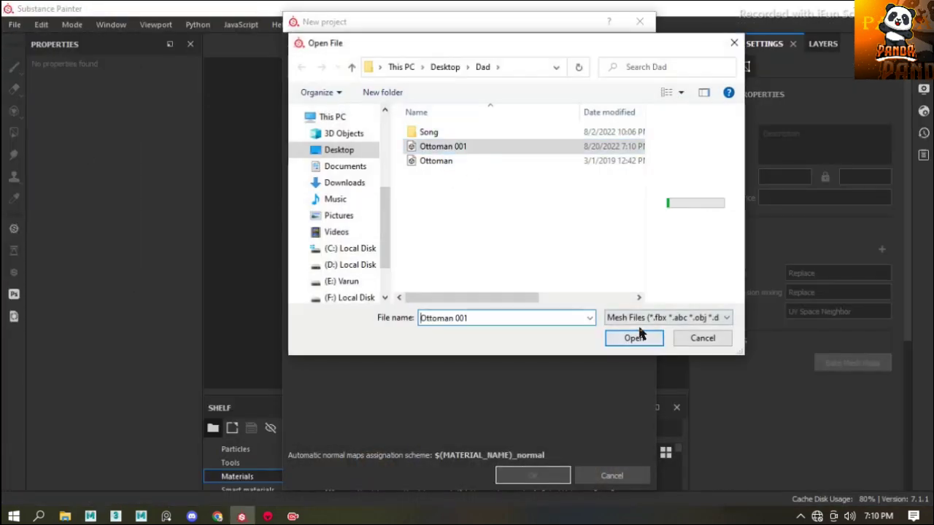
Create a new Substance Painter project from Ottoman 001.FBX
{"action": "left_click", "coordinate": [636, 336]}
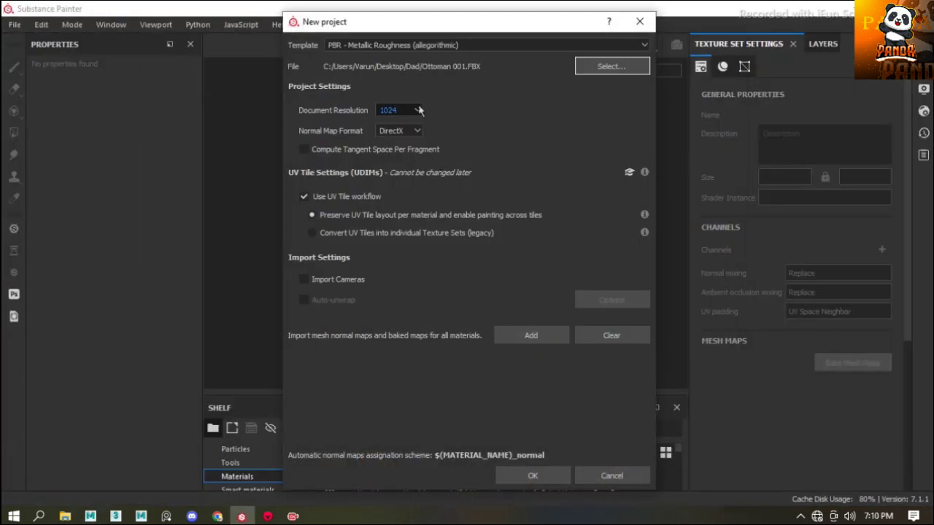
{"action": "left_click", "coordinate": [532, 476]}
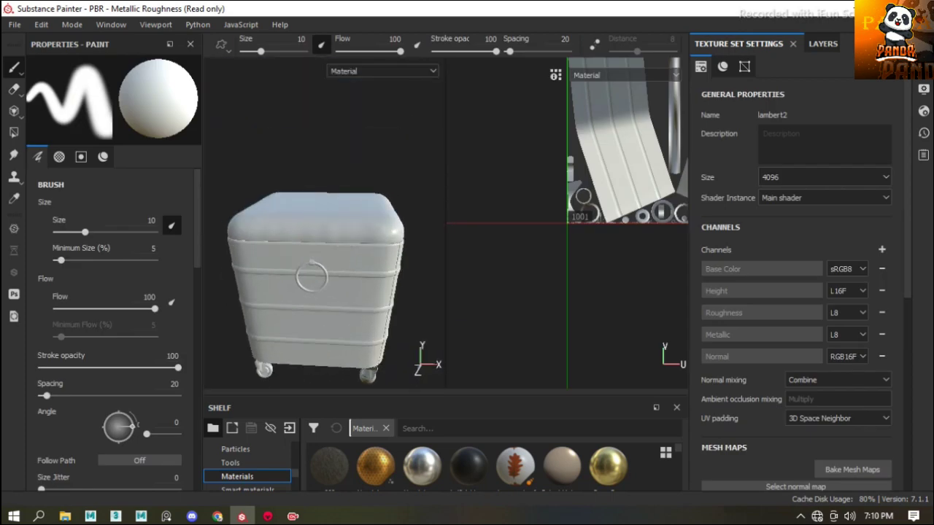
{"action": "left_click", "coordinate": [739, 44]}
{"action": "scroll", "coordinate": [796, 292], "scroll_direction": "down", "scroll_amount": 5}
Bake mesh maps at 4096 with Subsampling 4x4 antialiasing and By Mesh Name matching
{"action": "left_click", "coordinate": [853, 130]}
{"action": "left_click", "coordinate": [481, 145]}
{"action": "scroll", "coordinate": [701, 111], "scroll_direction": "down", "scroll_amount": 5}
{"action": "left_click", "coordinate": [583, 136]}
{"action": "left_click", "coordinate": [584, 172]}
{"action": "left_click", "coordinate": [583, 157]}
{"action": "left_click", "coordinate": [498, 177]}
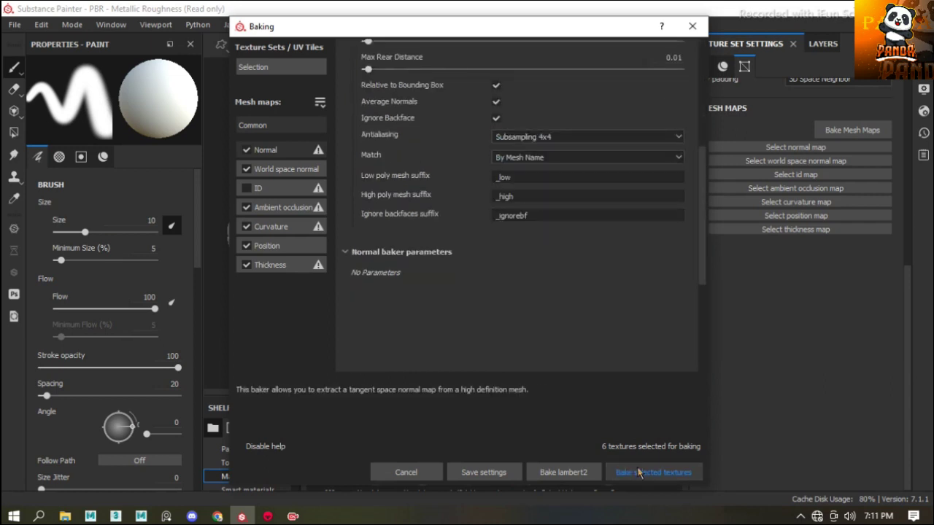
{"action": "left_click", "coordinate": [639, 473]}
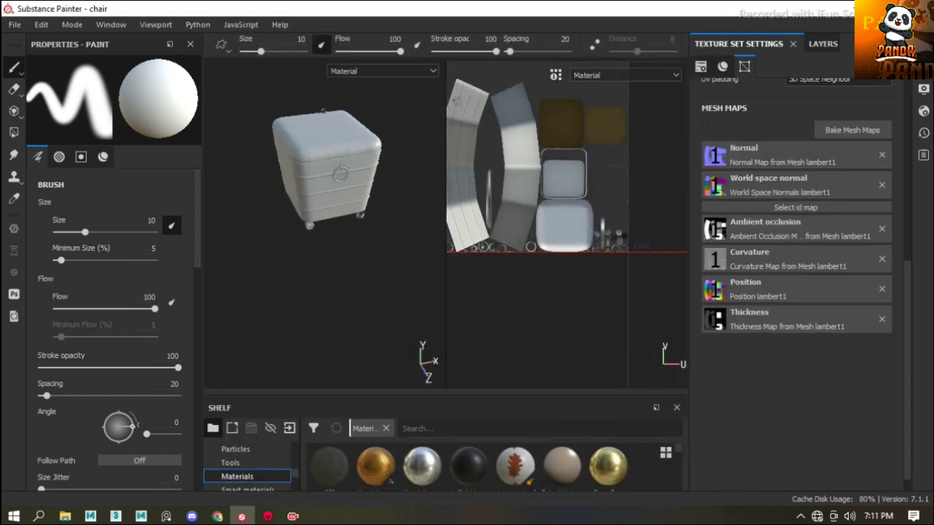
Import the five 4K-fabric_knitted images as textures into the 'chair' project
{"action": "left_click", "coordinate": [823, 44]}
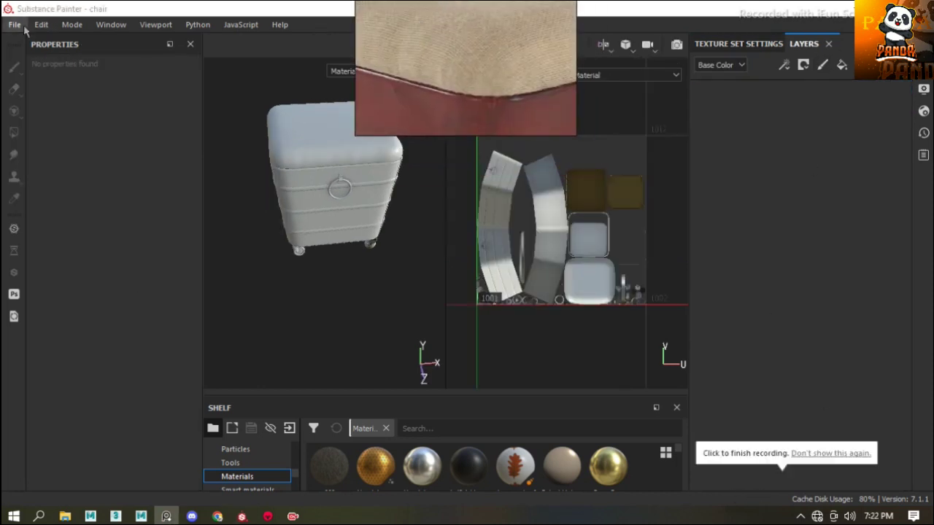
{"action": "left_click", "coordinate": [14, 24]}
{"action": "left_click", "coordinate": [62, 239]}
{"action": "left_click", "coordinate": [542, 75]}
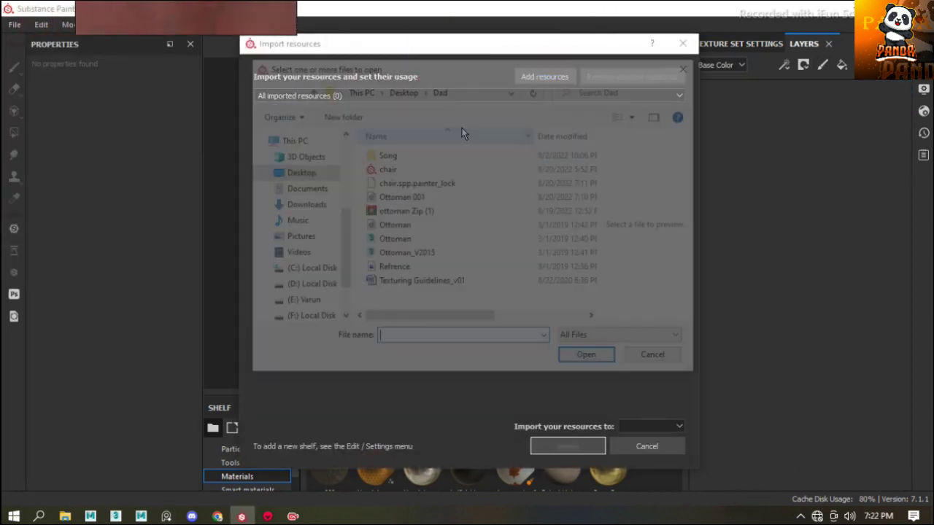
{"action": "left_click", "coordinate": [406, 188]}
{"action": "left_click", "coordinate": [475, 256], "text": "shift"}
{"action": "left_click", "coordinate": [591, 360]}
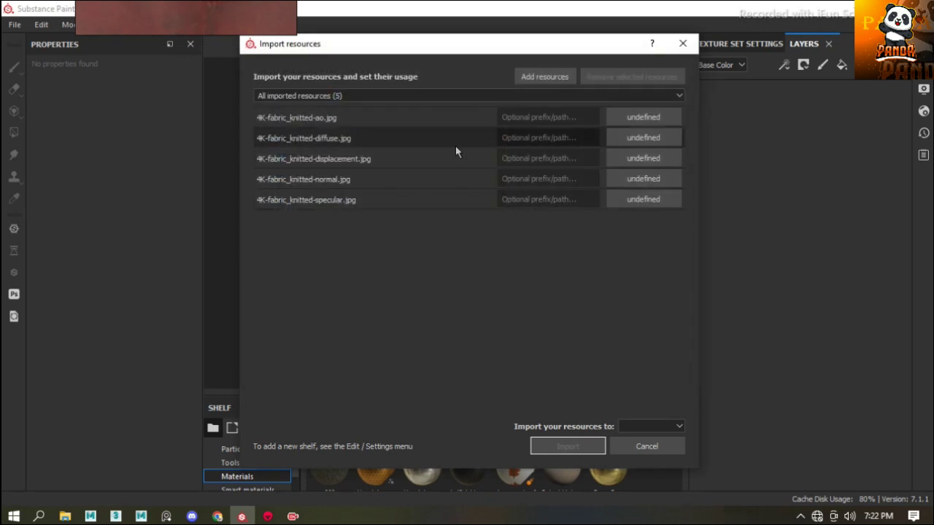
{"action": "left_click", "coordinate": [643, 158]}
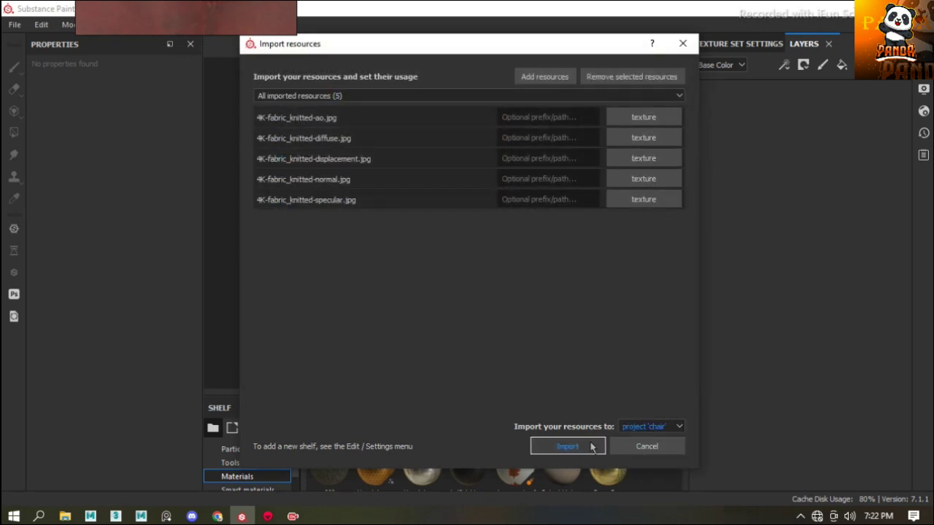
{"action": "left_click", "coordinate": [591, 447]}
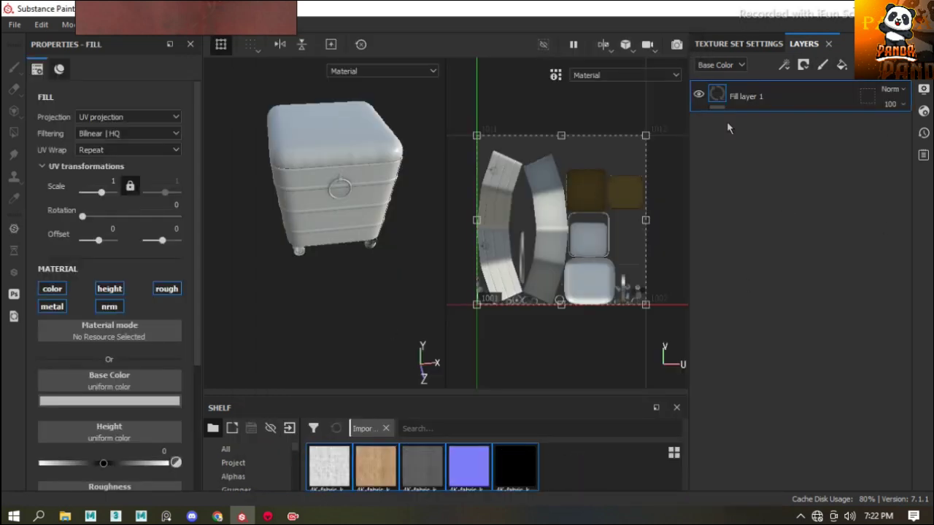
Put Fill layer 1 in a new folder and assign the knitted fabric maps, specular into Height
{"action": "left_click", "coordinate": [862, 65]}
{"action": "left_click_drag", "start_coordinate": [802, 129], "coordinate": [787, 90]}
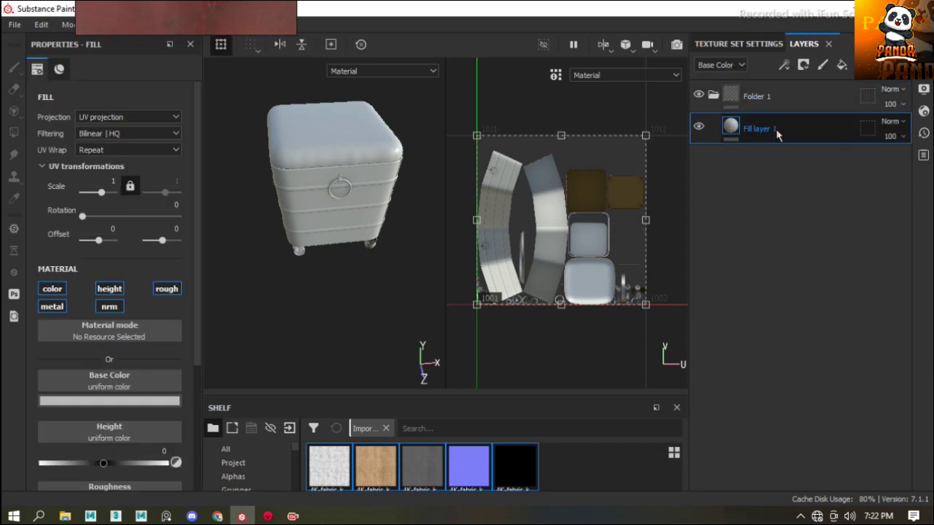
{"action": "left_click_drag", "start_coordinate": [370, 478], "coordinate": [110, 387]}
{"action": "scroll", "coordinate": [187, 326], "scroll_direction": "down", "scroll_amount": 2}
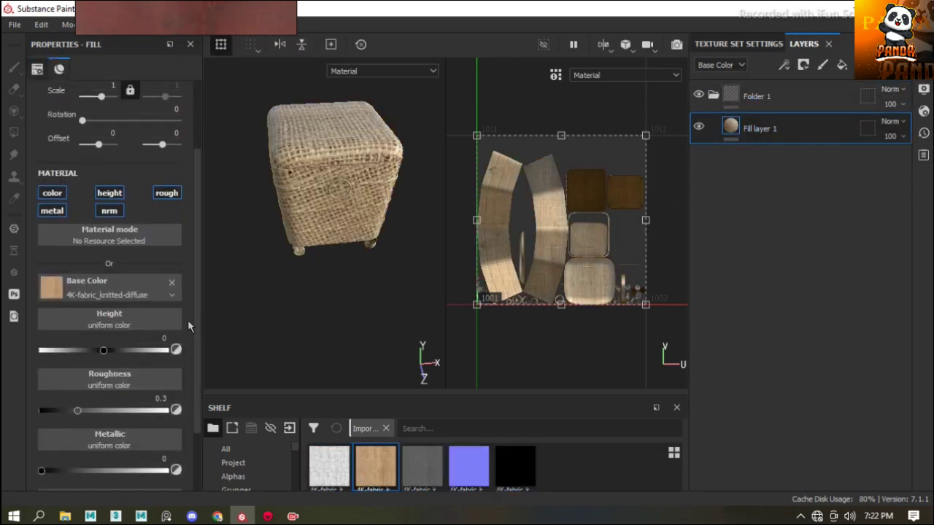
{"action": "left_click_drag", "start_coordinate": [322, 456], "coordinate": [117, 392]}
{"action": "scroll", "coordinate": [117, 392], "scroll_direction": "down", "scroll_amount": 2}
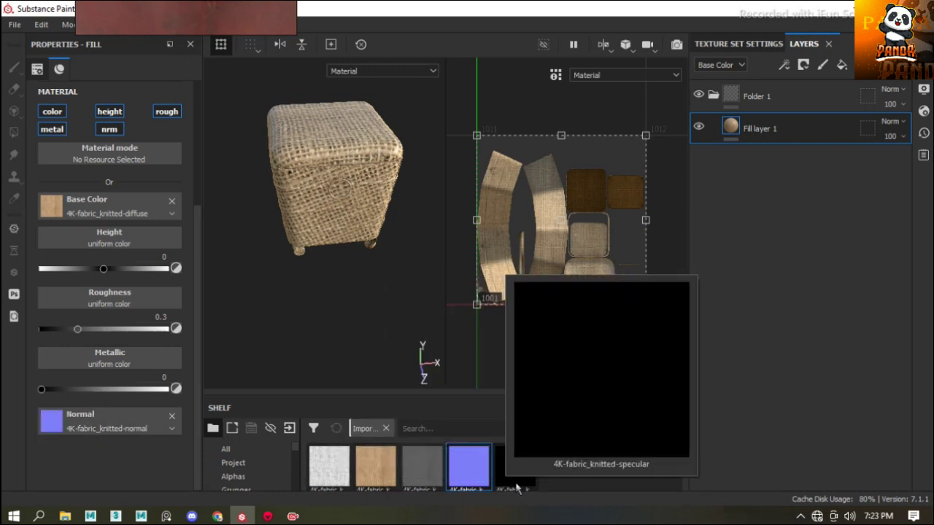
{"action": "left_click_drag", "start_coordinate": [513, 468], "coordinate": [109, 237]}
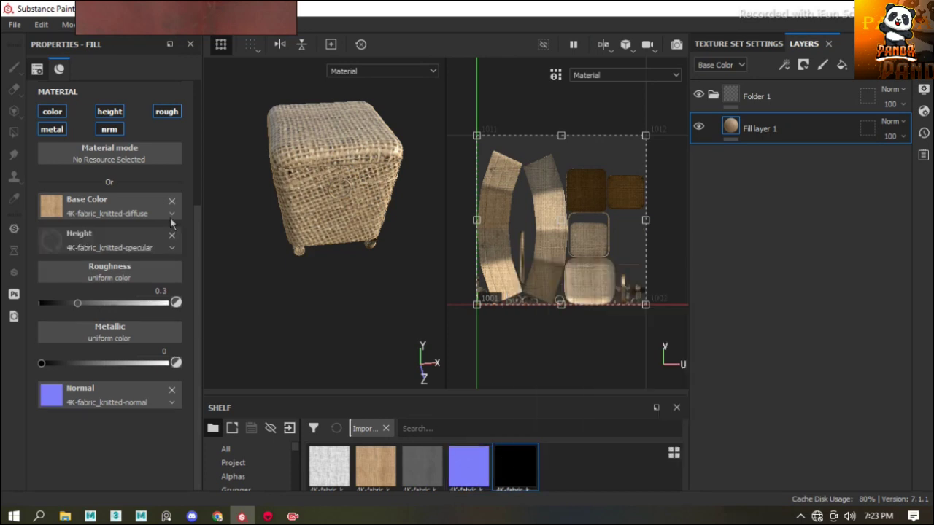
Add a black mask and UV-island fill the cushion top to reveal the fabric
{"action": "scroll", "coordinate": [312, 154], "scroll_direction": "up", "scroll_amount": 2}
{"action": "scroll", "coordinate": [312, 153], "scroll_direction": "up", "scroll_amount": 4}
{"action": "left_click_drag", "start_coordinate": [312, 153], "coordinate": [379, 160], "text": "alt"}
{"action": "left_click", "coordinate": [804, 65]}
{"action": "left_click", "coordinate": [817, 99]}
{"action": "left_click", "coordinate": [21, 135]}
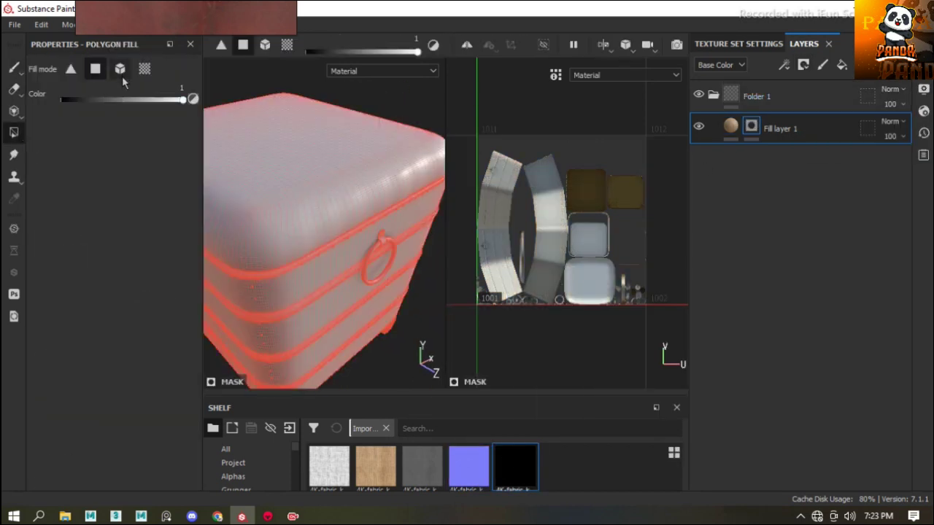
{"action": "left_click", "coordinate": [144, 68]}
{"action": "left_click", "coordinate": [303, 194]}
Set the fabric's UV scale to 20 for finer tiling
{"action": "scroll", "coordinate": [327, 211], "scroll_direction": "up", "scroll_amount": 4}
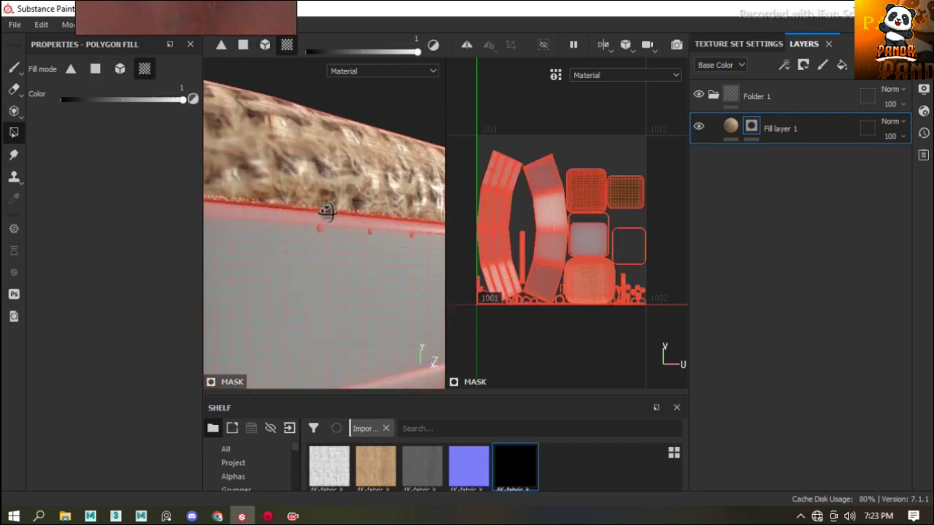
{"action": "scroll", "coordinate": [345, 157], "scroll_direction": "down", "scroll_amount": 4}
{"action": "left_click", "coordinate": [730, 126]}
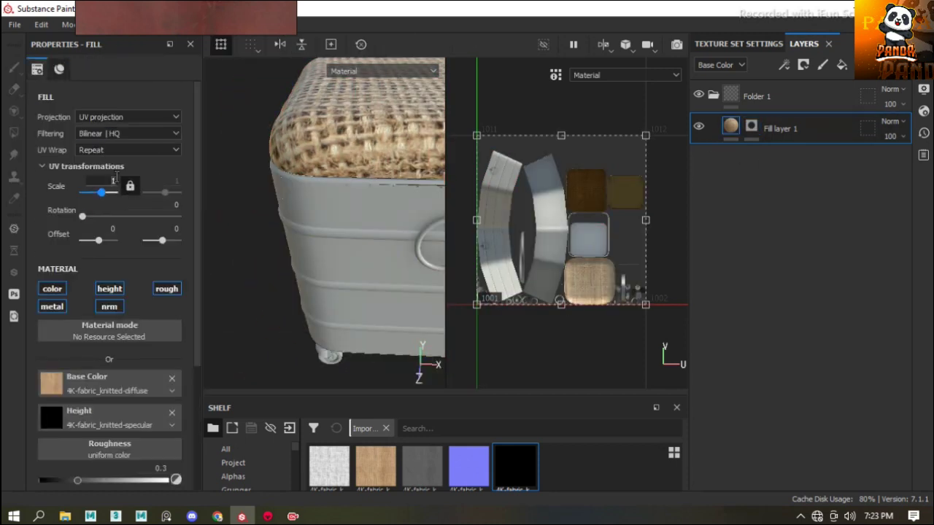
{"action": "key", "text": "Return"}
Raise the fabric roughness to about 0.75
{"action": "scroll", "coordinate": [358, 132], "scroll_direction": "up", "scroll_amount": 2}
{"action": "left_click_drag", "start_coordinate": [319, 167], "coordinate": [248, 200], "text": "alt"}
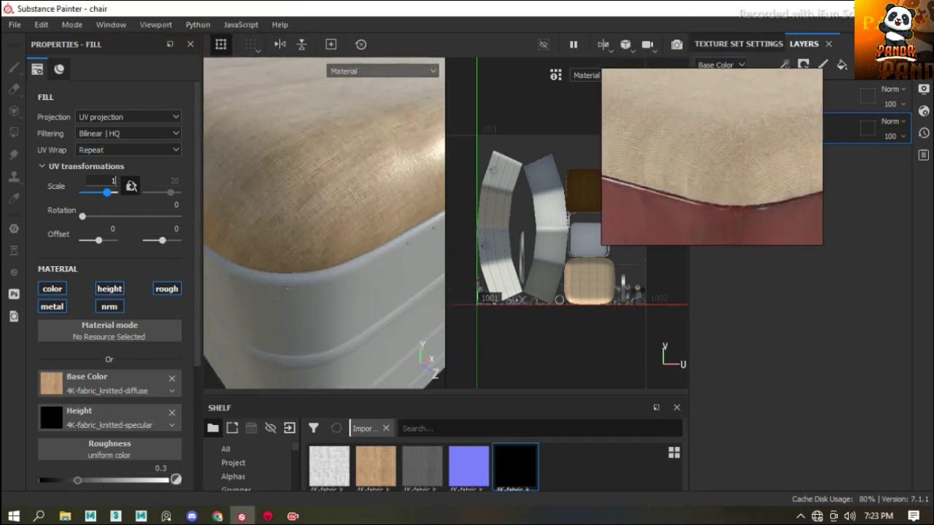
{"action": "mouse_move", "coordinate": [267, 233]}
{"action": "left_mouse_down", "text": "alt"}
{"action": "mouse_move", "coordinate": [307, 184]}
{"action": "mouse_move", "coordinate": [314, 215]}
{"action": "left_mouse_up", "text": "alt"}
{"action": "scroll", "coordinate": [144, 333], "scroll_direction": "down", "scroll_amount": 3}
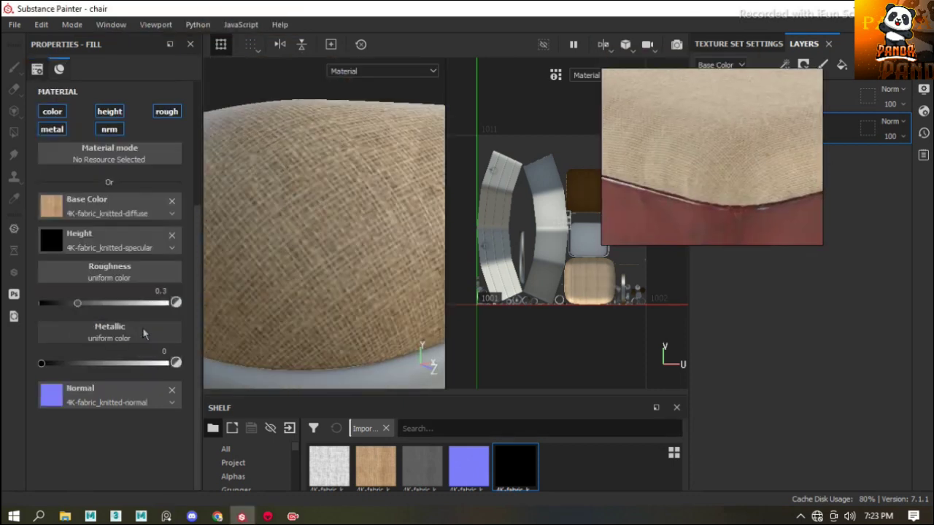
{"action": "left_click_drag", "start_coordinate": [78, 303], "coordinate": [136, 302]}
{"action": "mouse_move", "coordinate": [375, 241]}
{"action": "left_mouse_down", "text": "alt"}
{"action": "mouse_move", "coordinate": [381, 202]}
{"action": "mouse_move", "coordinate": [323, 182]}
{"action": "mouse_move", "coordinate": [334, 240]}
{"action": "mouse_move", "coordinate": [347, 218]}
{"action": "left_mouse_up", "text": "alt"}
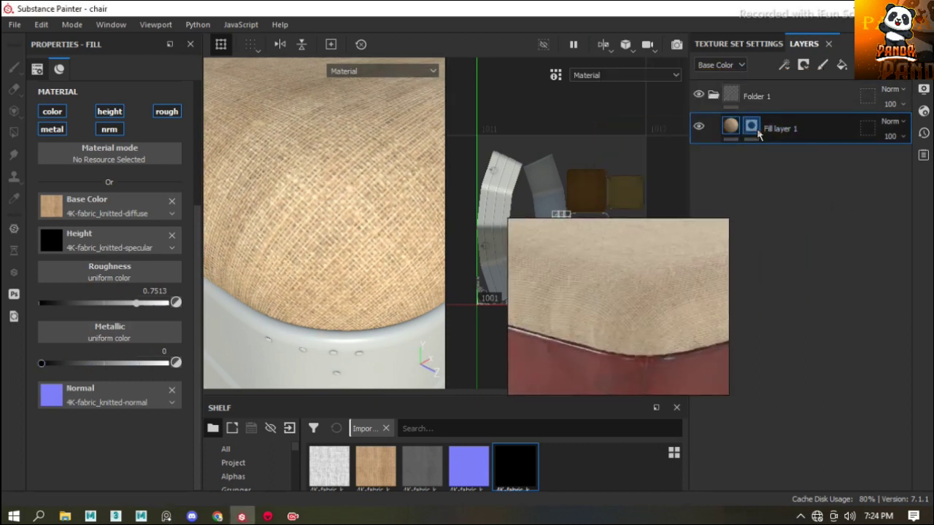
Add a Levels effect to the fabric mask, pulling the lower output to 0 and nudging the upper one lower
{"action": "left_click", "coordinate": [759, 133]}
{"action": "left_click", "coordinate": [784, 65]}
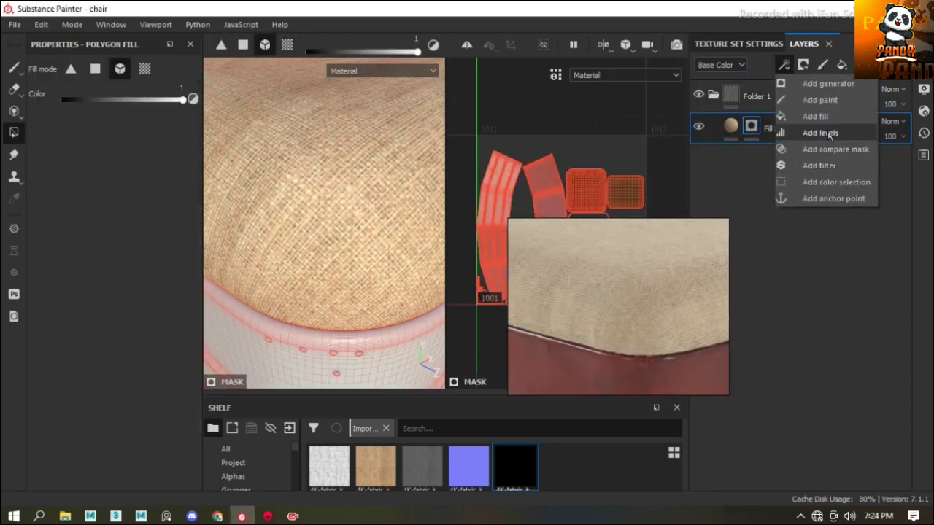
{"action": "left_click", "coordinate": [820, 133]}
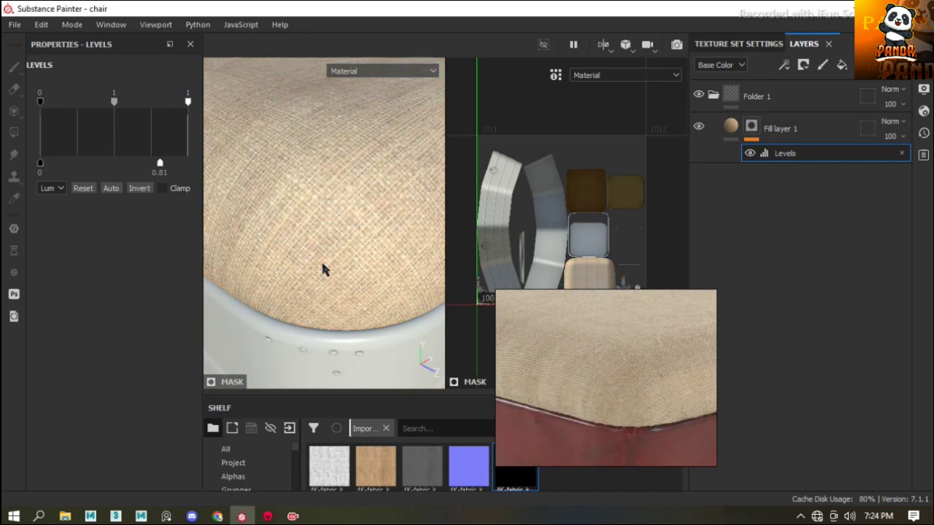
{"action": "left_click_drag", "start_coordinate": [325, 270], "coordinate": [392, 282], "text": "alt"}
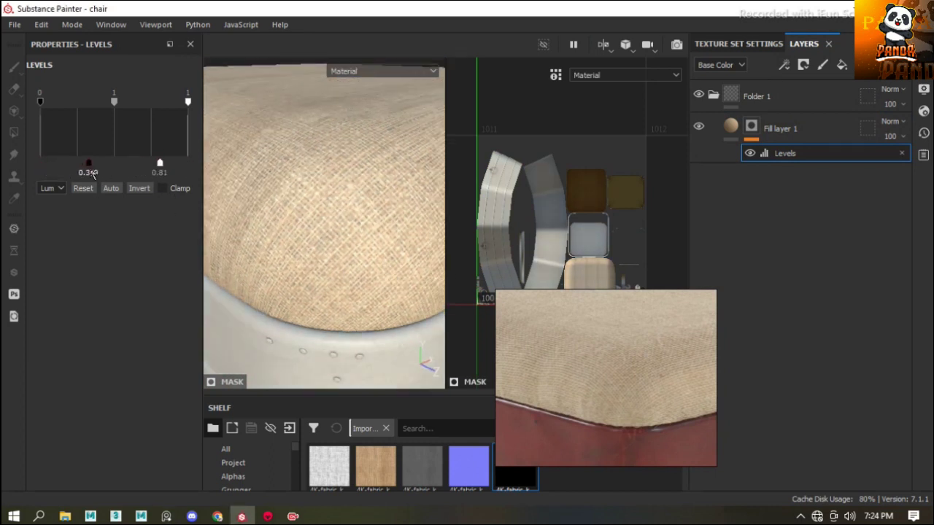
{"action": "left_click_drag", "start_coordinate": [88, 165], "coordinate": [40, 163]}
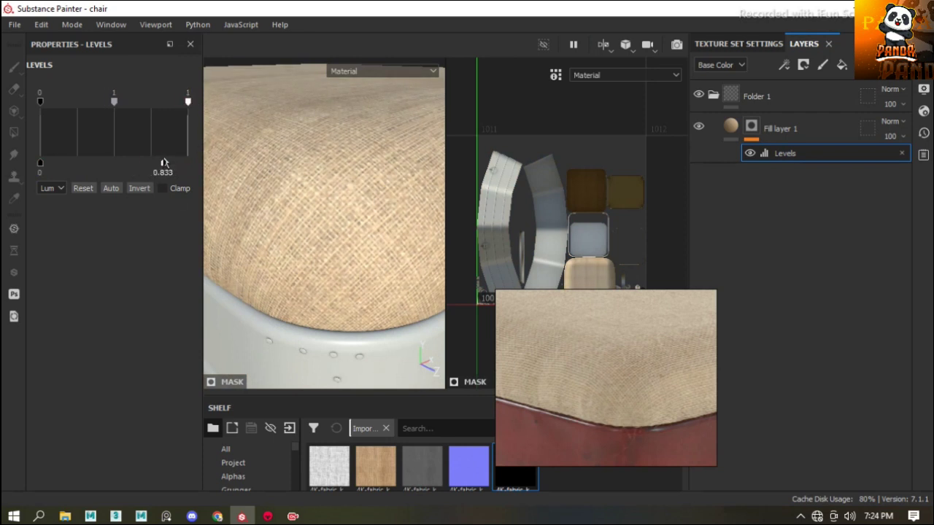
{"action": "left_click_drag", "start_coordinate": [164, 162], "coordinate": [162, 162]}
{"action": "scroll", "coordinate": [333, 158], "scroll_direction": "down", "scroll_amount": 3}
{"action": "mouse_move", "coordinate": [335, 158]}
{"action": "left_mouse_down", "text": "alt"}
{"action": "mouse_move", "coordinate": [394, 199]}
{"action": "mouse_move", "coordinate": [324, 167]}
{"action": "mouse_move", "coordinate": [374, 313]}
{"action": "mouse_move", "coordinate": [343, 474]}
{"action": "mouse_move", "coordinate": [110, 273]}
{"action": "left_mouse_up", "text": "alt"}
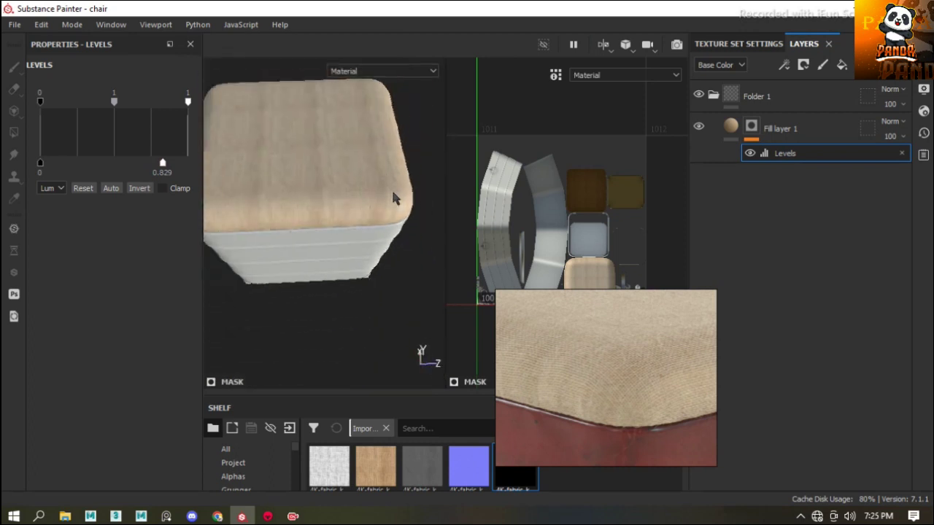
{"action": "scroll", "coordinate": [377, 223], "scroll_direction": "up", "scroll_amount": 5}
Switch the fill layer to Fabric Rough textures tiled at 17, undoing a trial metallic map
{"action": "left_click", "coordinate": [742, 137]}
{"action": "mouse_move", "coordinate": [314, 262]}
{"action": "left_mouse_down", "text": "alt"}
{"action": "mouse_move", "coordinate": [365, 268]}
{"action": "mouse_move", "coordinate": [387, 306]}
{"action": "left_mouse_up", "text": "alt"}
{"action": "left_click_drag", "start_coordinate": [428, 472], "coordinate": [109, 305]}
{"action": "left_click_drag", "start_coordinate": [292, 307], "coordinate": [356, 265], "text": "alt"}
{"action": "key", "text": "ctrl+z"}
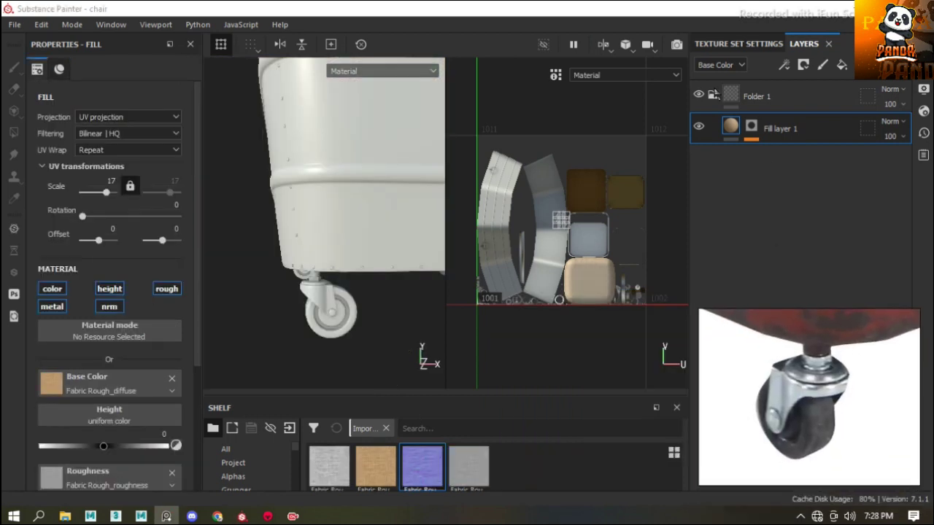
{"action": "key", "text": "Delete"}
Move the fabric layer into Folder 1 and rename the folder Chair
{"action": "left_click_drag", "start_coordinate": [323, 246], "coordinate": [343, 167], "text": "alt"}
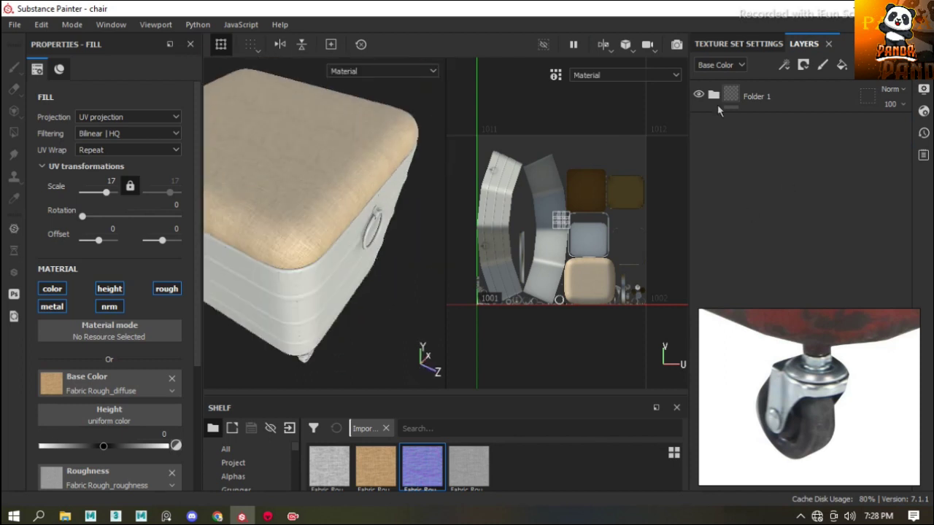
{"action": "double_click", "coordinate": [755, 95]}
{"action": "type", "text": "Chair"}
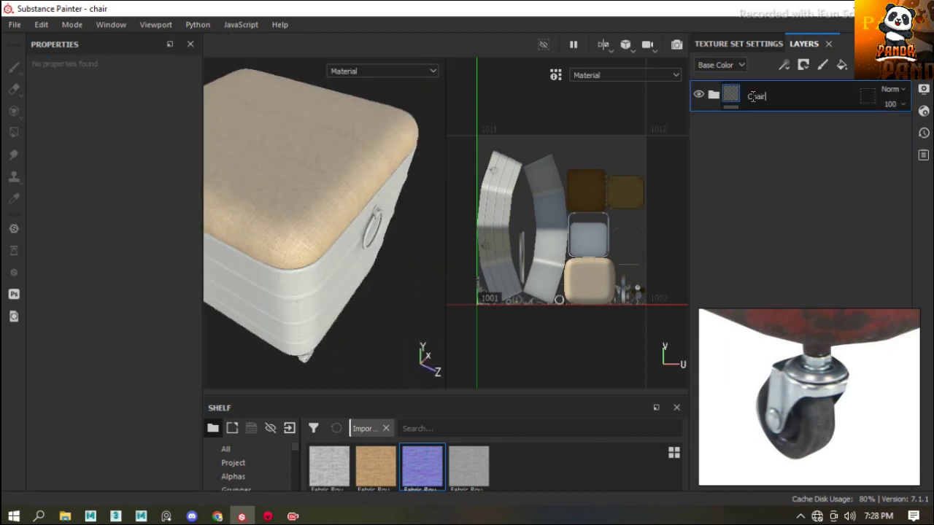
{"action": "key", "text": "ctrl+v"}
{"action": "scroll", "coordinate": [340, 228], "scroll_direction": "down", "scroll_amount": 3}
{"action": "scroll", "coordinate": [340, 228], "scroll_direction": "up", "scroll_amount": 5}
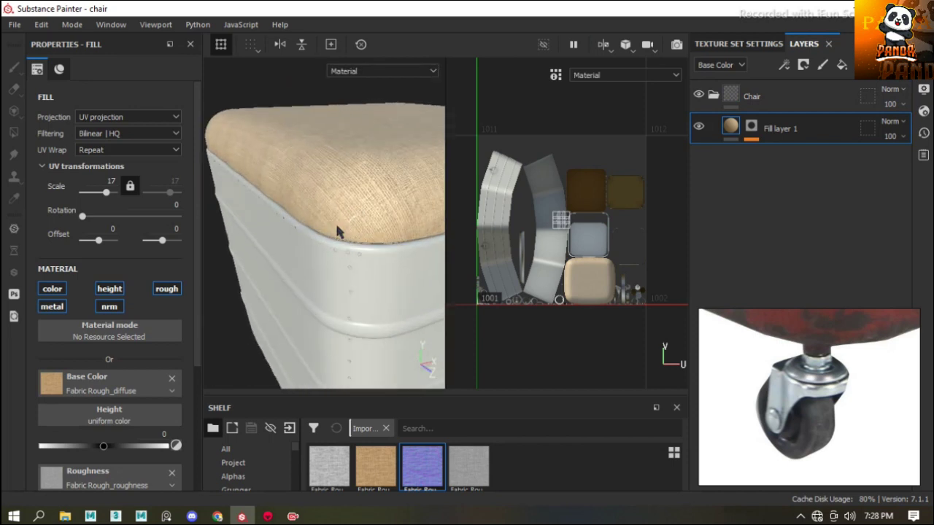
Add a new fill layer below the Chair folder, framing the caster wheel
{"action": "left_click", "coordinate": [842, 65]}
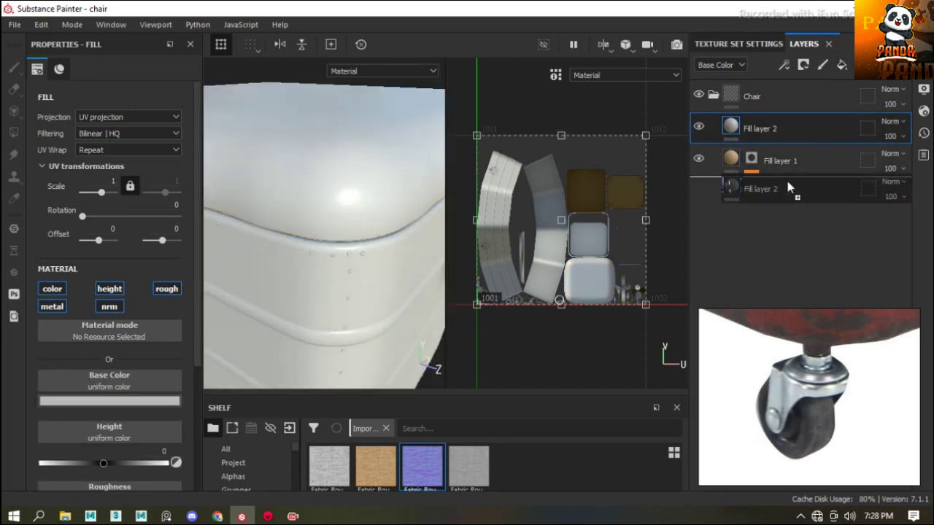
{"action": "left_click_drag", "start_coordinate": [773, 129], "coordinate": [752, 175]}
{"action": "scroll", "coordinate": [316, 236], "scroll_direction": "down", "scroll_amount": 5}
{"action": "scroll", "coordinate": [344, 306], "scroll_direction": "up", "scroll_amount": 2}
{"action": "left_click_drag", "start_coordinate": [350, 310], "coordinate": [288, 383], "text": "alt"}
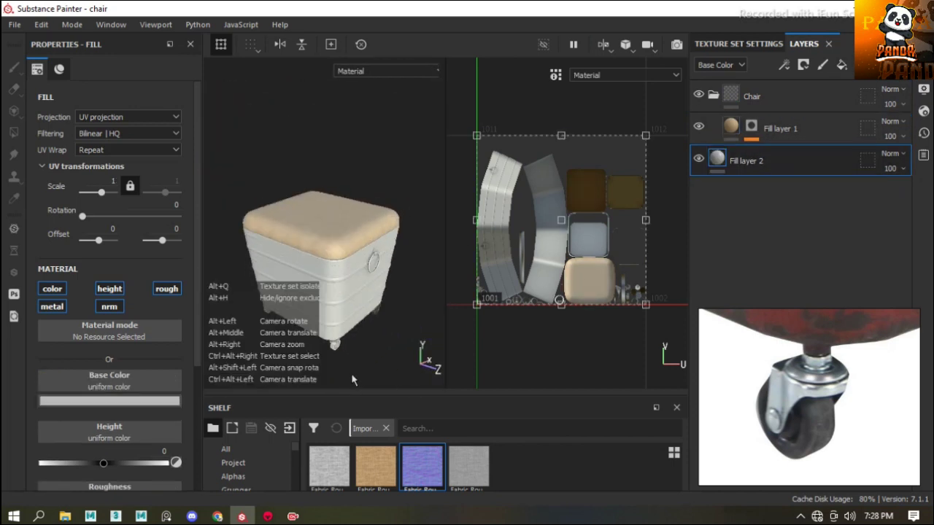
{"action": "scroll", "coordinate": [372, 314], "scroll_direction": "up", "scroll_amount": 5}
{"action": "left_click_drag", "start_coordinate": [371, 313], "coordinate": [323, 317], "text": "alt"}
{"action": "scroll", "coordinate": [329, 347], "scroll_direction": "up", "scroll_amount": 4}
{"action": "left_click_drag", "start_coordinate": [788, 168], "coordinate": [799, 153]}
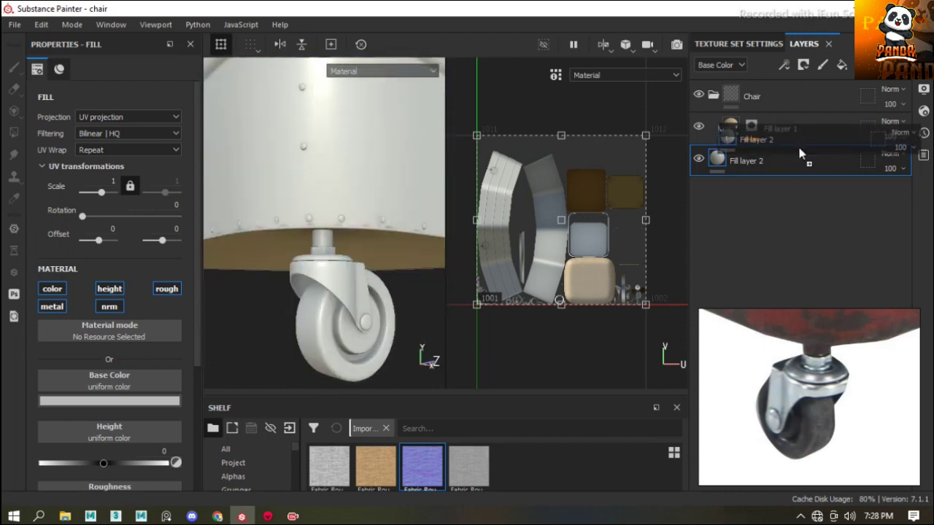
Give the new layer a black mask and fill it on the caster brackets
{"action": "left_click", "coordinate": [803, 65]}
{"action": "left_click_drag", "start_coordinate": [817, 363], "coordinate": [815, 324]}
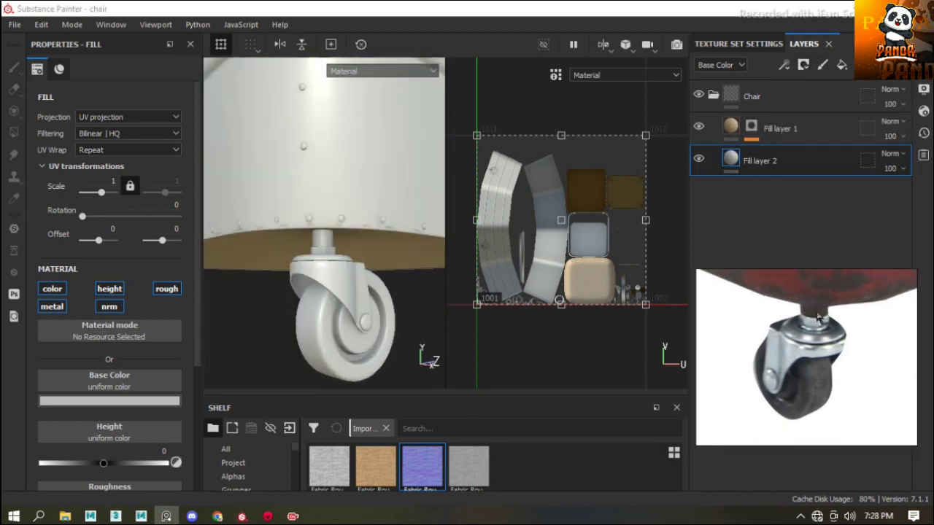
{"action": "left_click", "coordinate": [803, 65]}
{"action": "left_click", "coordinate": [828, 100]}
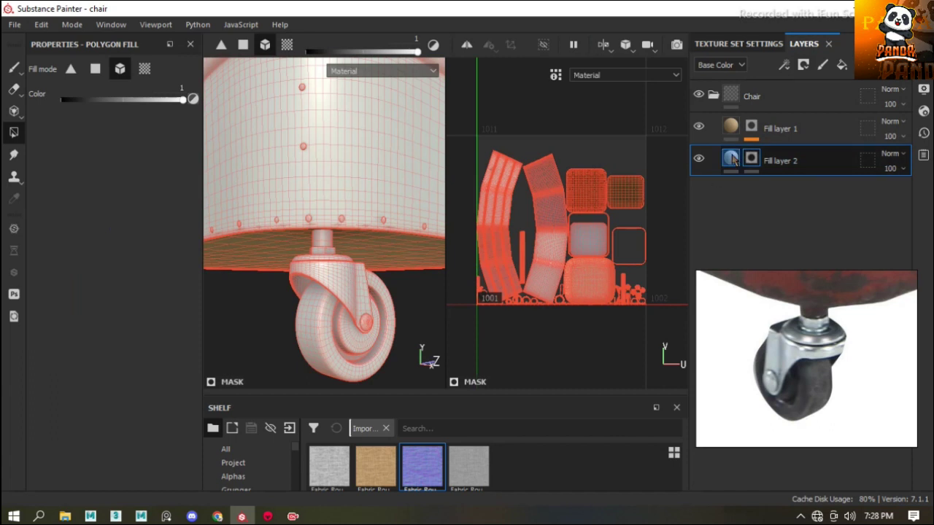
{"action": "left_click", "coordinate": [732, 159]}
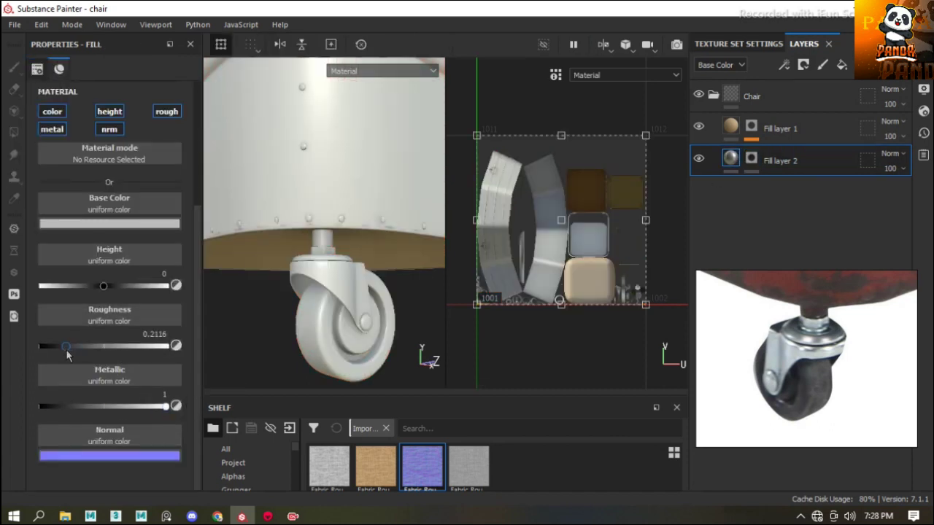
{"action": "left_click", "coordinate": [754, 160]}
{"action": "scroll", "coordinate": [328, 232], "scroll_direction": "up", "scroll_amount": 3}
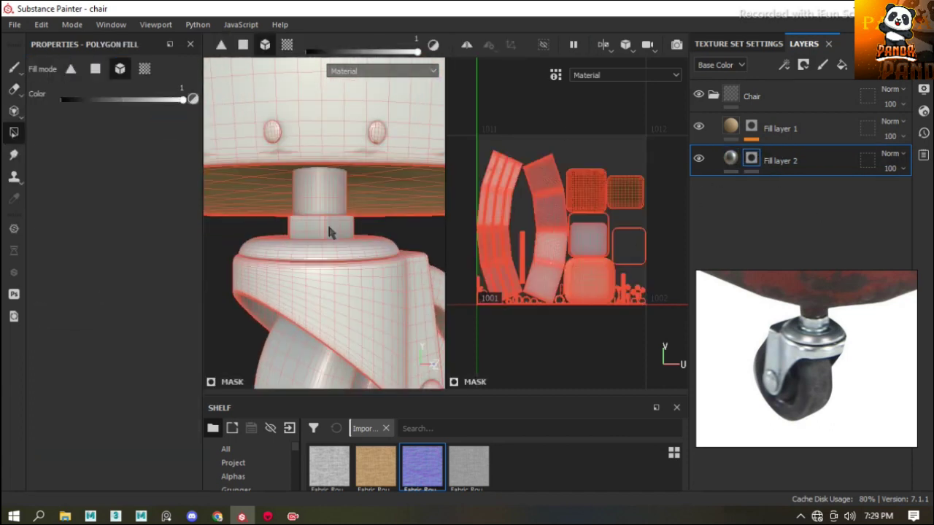
{"action": "mouse_move", "coordinate": [364, 326]}
{"action": "left_mouse_down", "text": "alt"}
{"action": "mouse_move", "coordinate": [358, 312]}
{"action": "mouse_move", "coordinate": [442, 327]}
{"action": "mouse_move", "coordinate": [212, 289]}
{"action": "mouse_move", "coordinate": [313, 303]}
{"action": "mouse_move", "coordinate": [336, 333]}
{"action": "mouse_move", "coordinate": [435, 352]}
{"action": "left_mouse_up", "text": "alt"}
Make the bracket material white with metallic about 0.92, and add Fill layer 3
{"action": "left_click", "coordinate": [730, 160]}
{"action": "scroll", "coordinate": [319, 313], "scroll_direction": "down", "scroll_amount": 3}
{"action": "scroll", "coordinate": [320, 314], "scroll_direction": "up", "scroll_amount": 3}
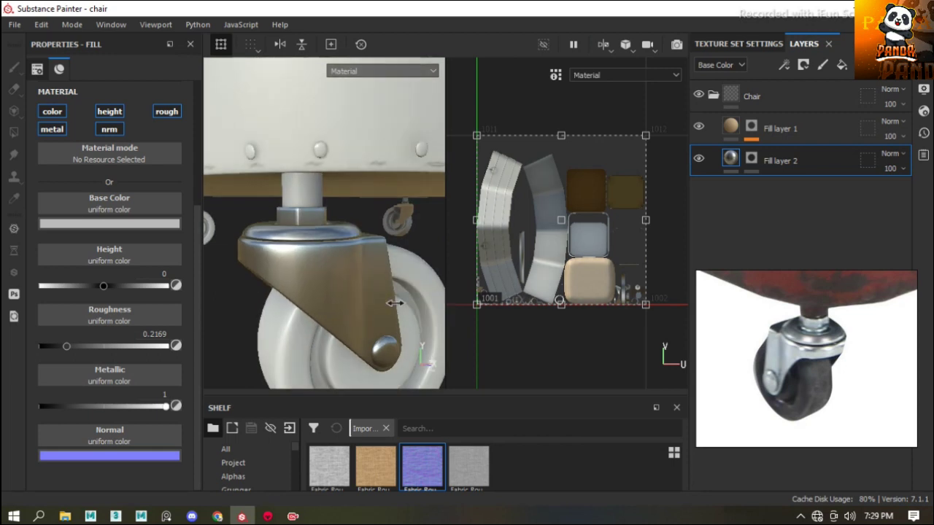
{"action": "left_click", "coordinate": [109, 224]}
{"action": "left_click", "coordinate": [150, 255]}
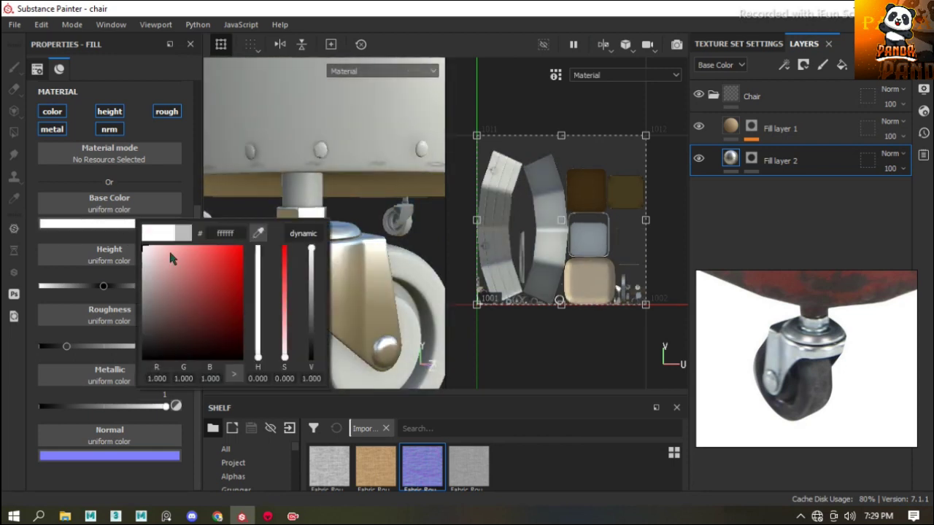
{"action": "left_click", "coordinate": [143, 408]}
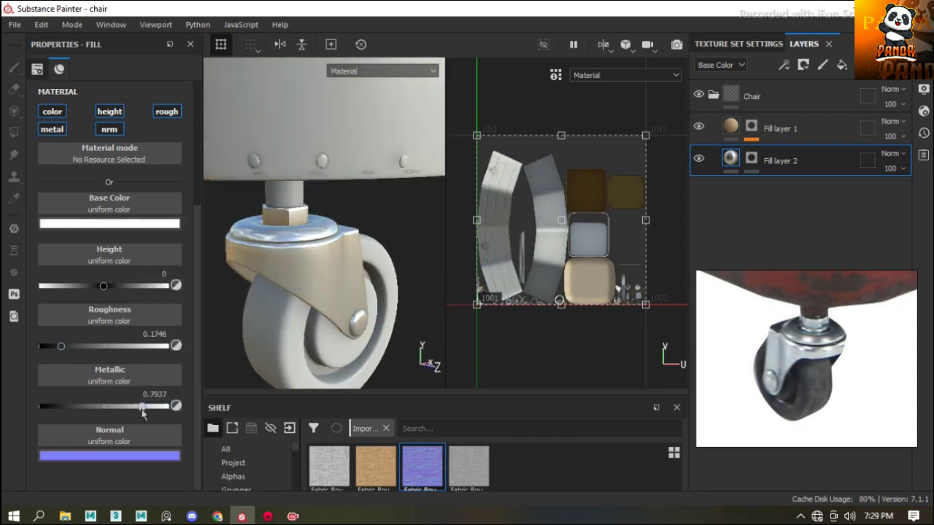
{"action": "mouse_move", "coordinate": [349, 325]}
{"action": "left_mouse_down", "text": "alt"}
{"action": "mouse_move", "coordinate": [267, 255]}
{"action": "mouse_move", "coordinate": [307, 288]}
{"action": "mouse_move", "coordinate": [340, 251]}
{"action": "mouse_move", "coordinate": [176, 411]}
{"action": "mouse_move", "coordinate": [159, 407]}
{"action": "left_mouse_up", "text": "alt"}
{"action": "mouse_move", "coordinate": [314, 292]}
{"action": "left_mouse_down", "text": "alt"}
{"action": "mouse_move", "coordinate": [358, 236]}
{"action": "mouse_move", "coordinate": [328, 217]}
{"action": "mouse_move", "coordinate": [409, 218]}
{"action": "left_mouse_up", "text": "alt"}
{"action": "scroll", "coordinate": [359, 236], "scroll_direction": "up", "scroll_amount": 2}
{"action": "scroll", "coordinate": [329, 216], "scroll_direction": "down", "scroll_amount": 3}
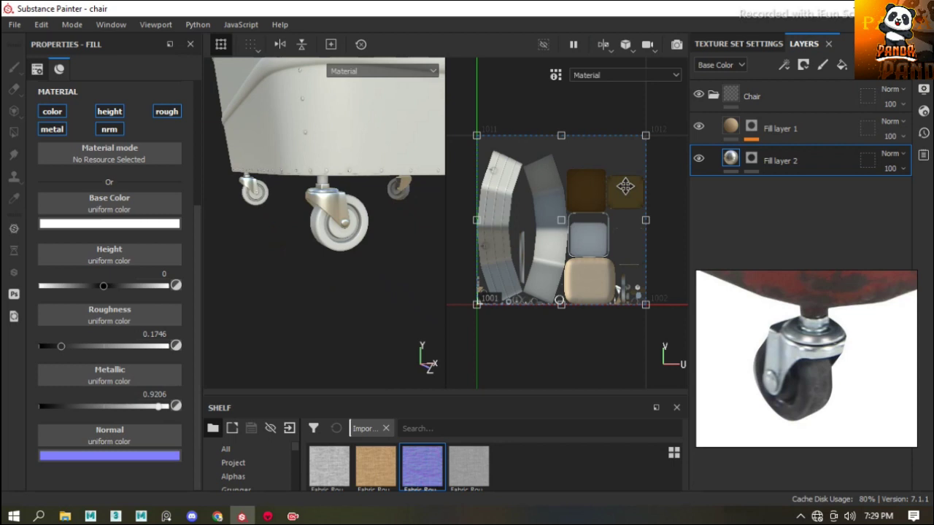
{"action": "left_click", "coordinate": [843, 68]}
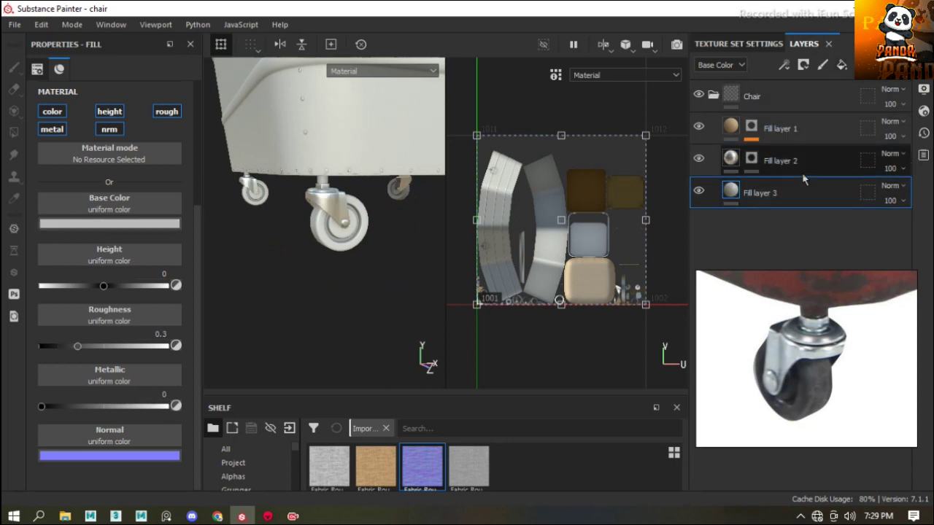
Turn off the height channel on the metal bracket layer
{"action": "left_click", "coordinate": [777, 161]}
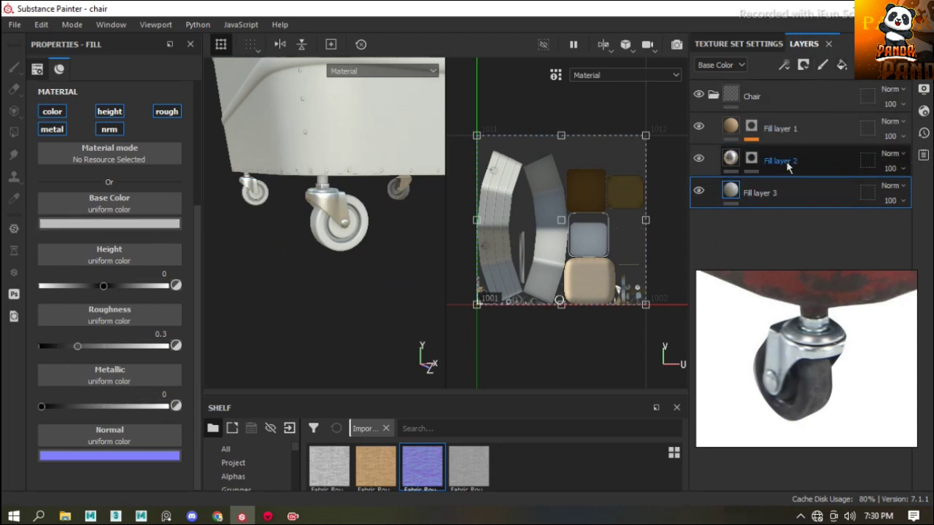
{"action": "left_click", "coordinate": [109, 110]}
{"action": "scroll", "coordinate": [332, 204], "scroll_direction": "up", "scroll_amount": 3}
{"action": "scroll", "coordinate": [332, 204], "scroll_direction": "up", "scroll_amount": 3}
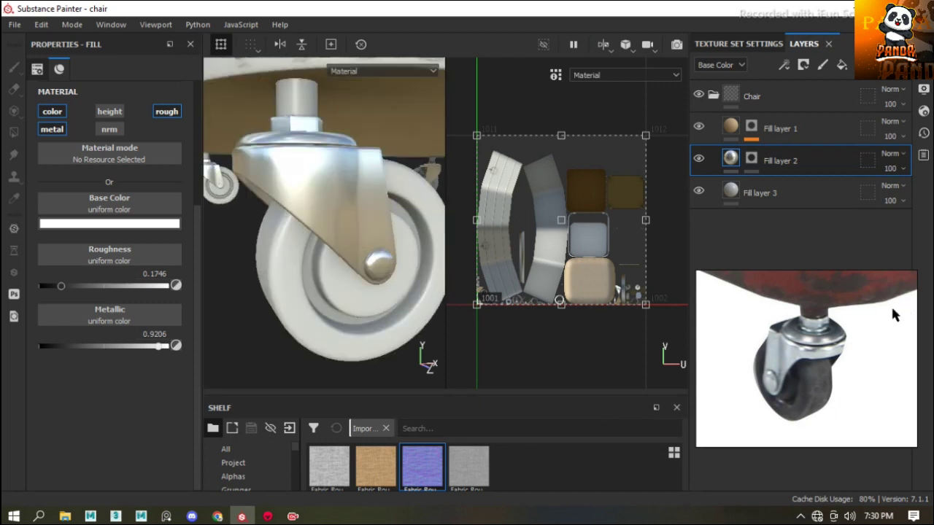
Give Fill layer 3 a near-black base colour and roughness about 0.48, and add a mask
{"action": "left_click", "coordinate": [796, 203]}
{"action": "left_click", "coordinate": [113, 225]}
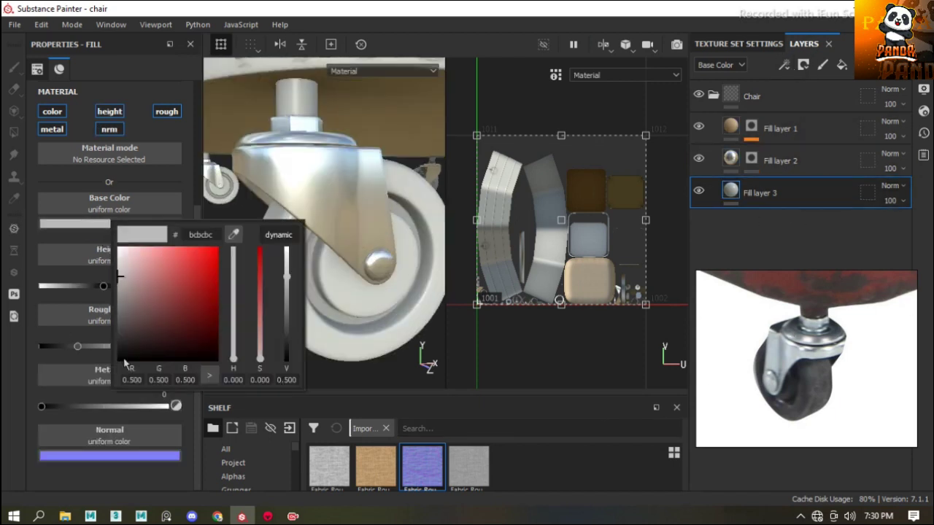
{"action": "left_click", "coordinate": [126, 361]}
{"action": "left_click", "coordinate": [80, 328]}
{"action": "left_click_drag", "start_coordinate": [77, 346], "coordinate": [101, 346]}
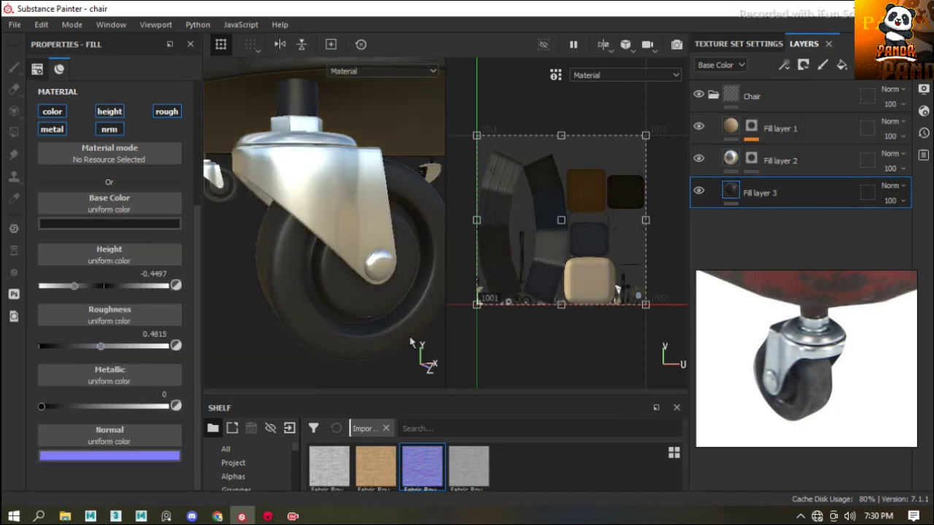
{"action": "left_click_drag", "start_coordinate": [410, 343], "coordinate": [389, 299], "text": "alt"}
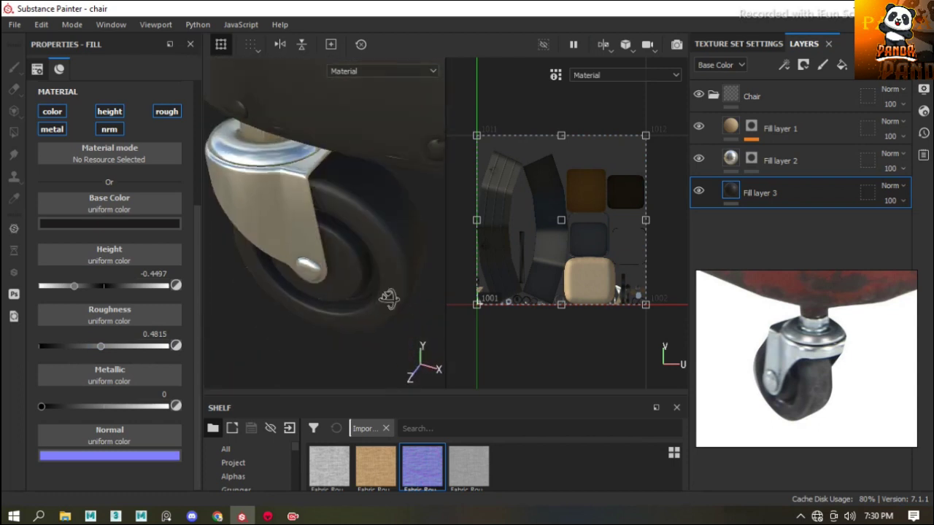
{"action": "left_click", "coordinate": [803, 64]}
{"action": "left_click", "coordinate": [832, 102]}
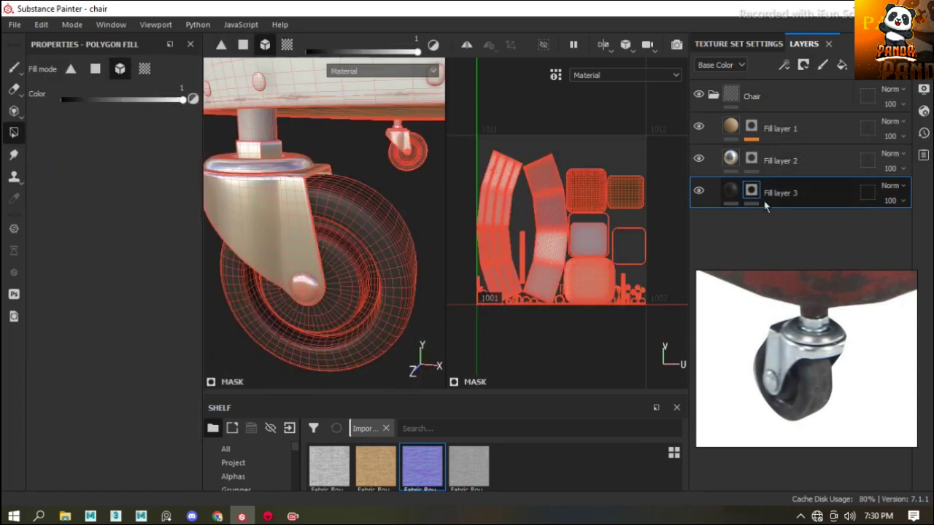
Group Fill layer 3 into a new folder with Ctrl+G and add a mask to it
{"action": "key", "text": "ctrl+g"}
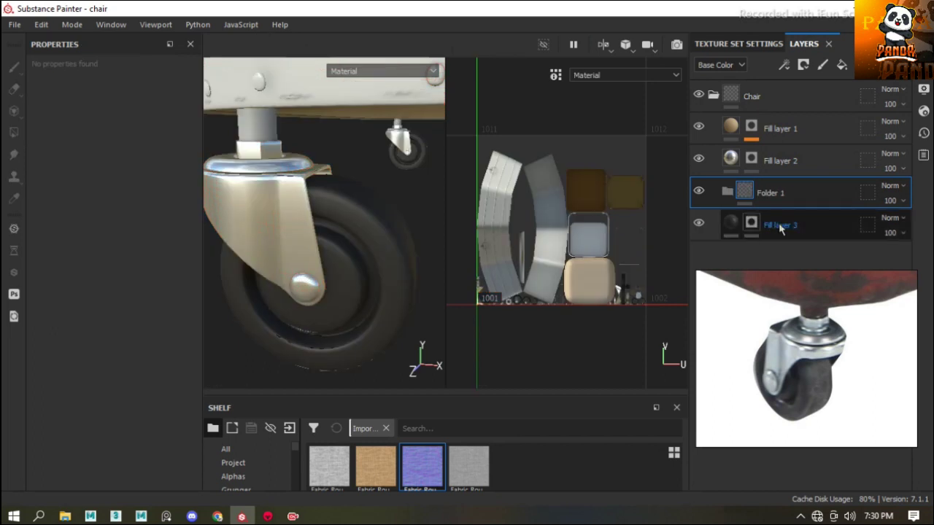
{"action": "left_click", "coordinate": [804, 64]}
{"action": "left_click", "coordinate": [832, 102]}
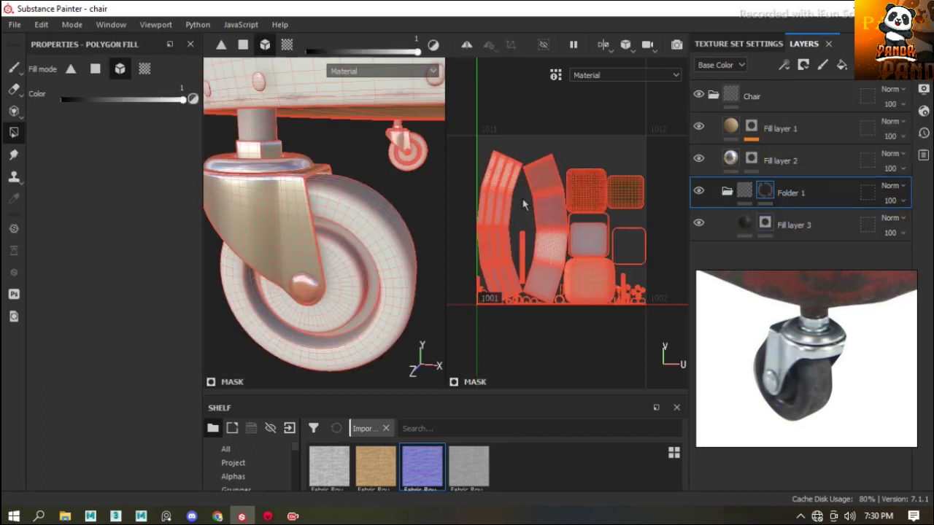
{"action": "left_click", "coordinate": [772, 229]}
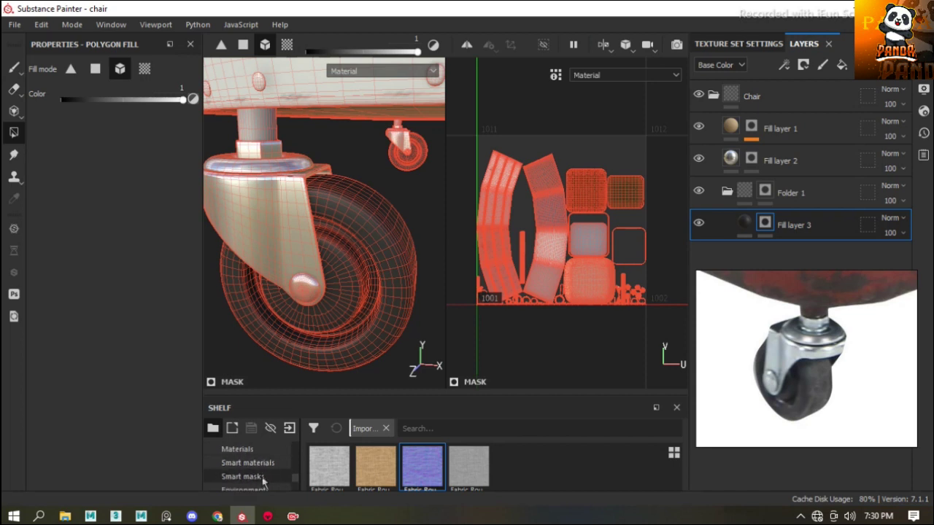
Apply the Edges Blur smart mask from the shelf to Fill layer 3
{"action": "left_click", "coordinate": [263, 479]}
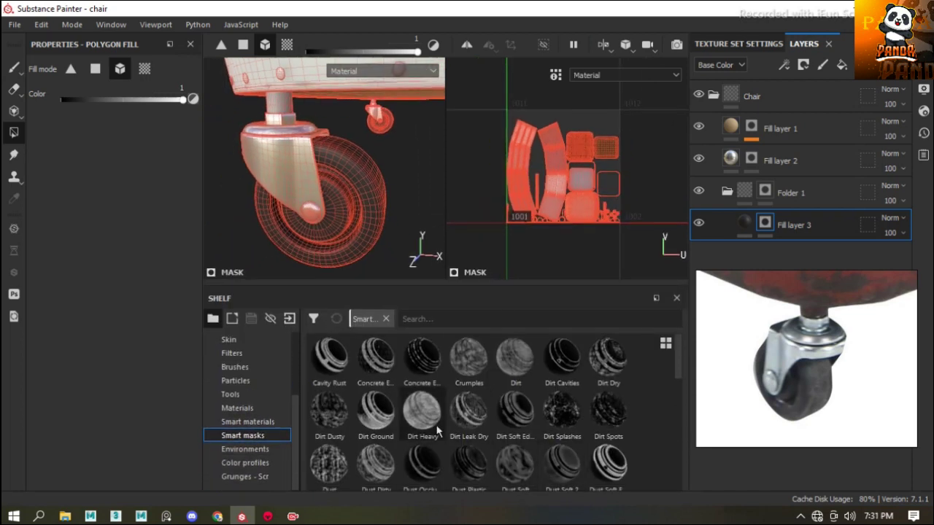
{"action": "scroll", "coordinate": [440, 423], "scroll_direction": "down", "scroll_amount": 3}
{"action": "scroll", "coordinate": [482, 407], "scroll_direction": "down", "scroll_amount": 5}
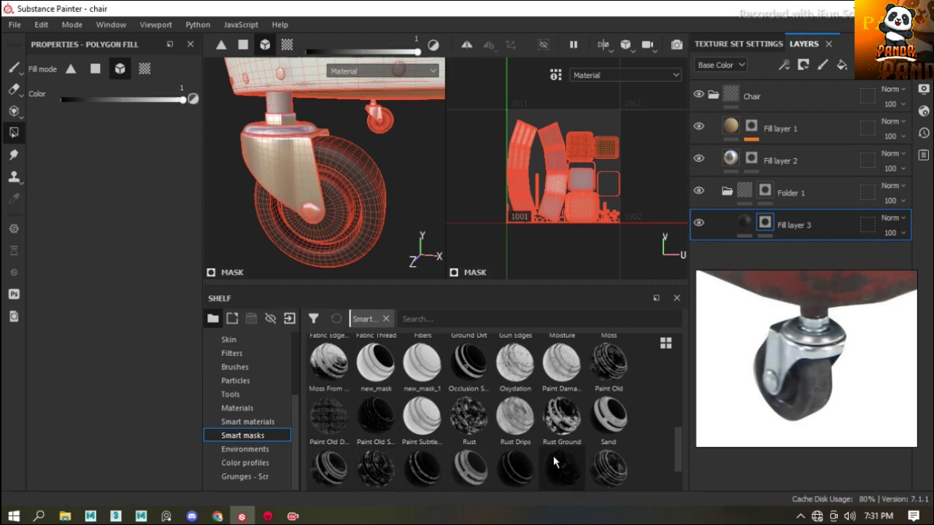
{"action": "scroll", "coordinate": [609, 468], "scroll_direction": "up", "scroll_amount": 3}
{"action": "left_click_drag", "start_coordinate": [377, 407], "coordinate": [795, 227]}
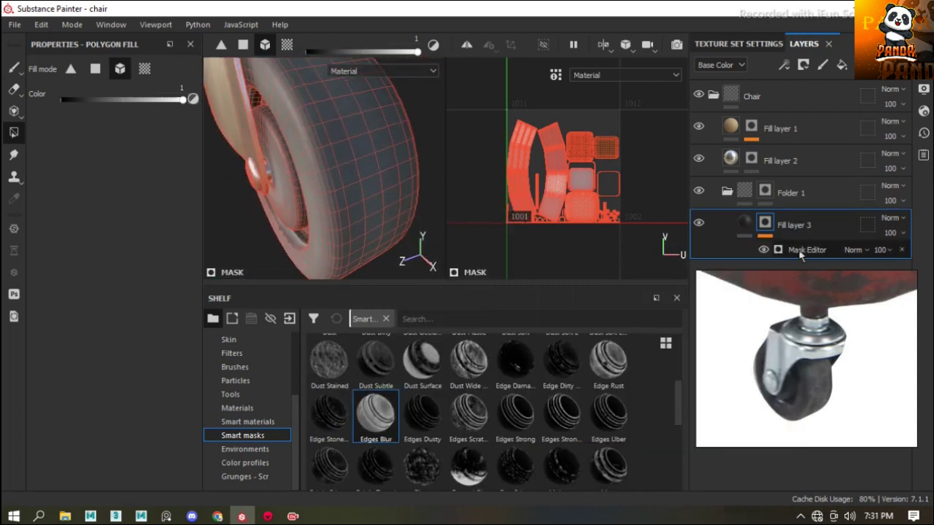
Nudge the tyre mask's global balance up and preview the baked mesh maps in the viewport
{"action": "left_click", "coordinate": [800, 250]}
{"action": "left_click_drag", "start_coordinate": [115, 208], "coordinate": [118, 210]}
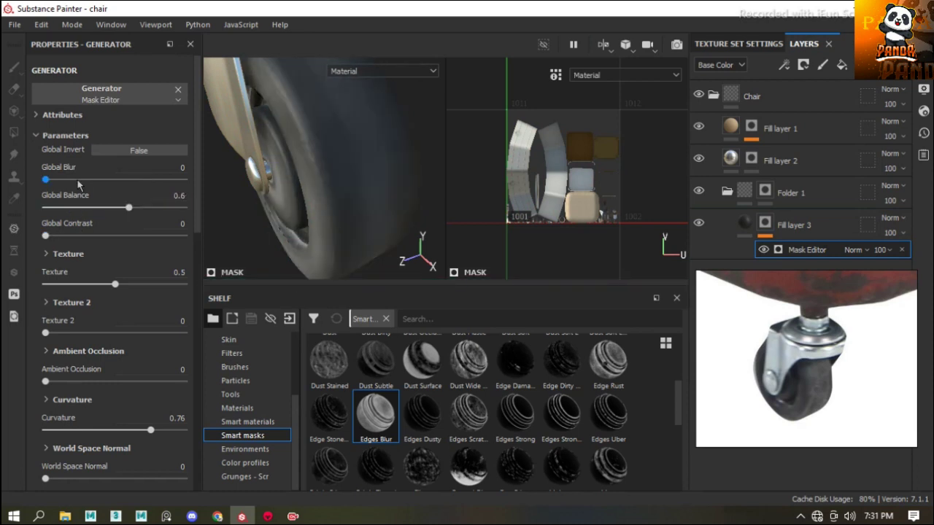
{"action": "left_click", "coordinate": [418, 71]}
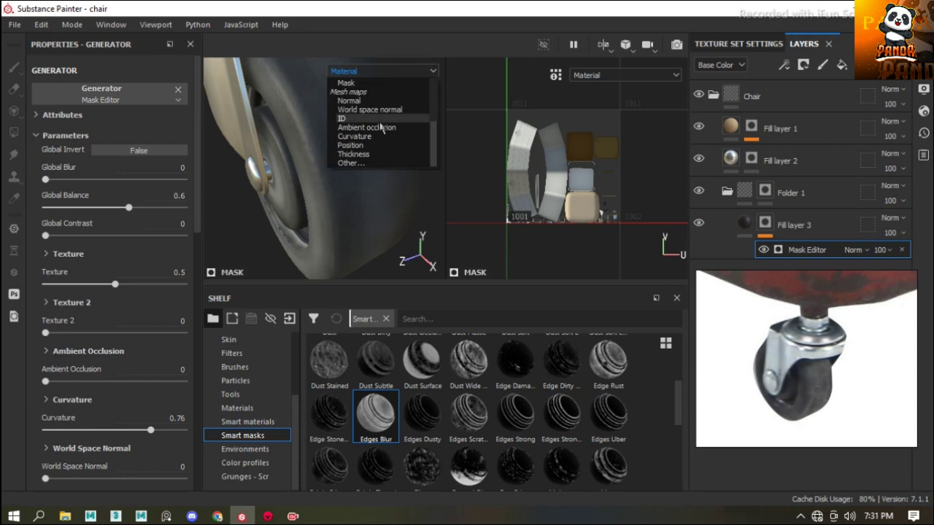
{"action": "left_click", "coordinate": [367, 175]}
{"action": "key", "text": "b"}
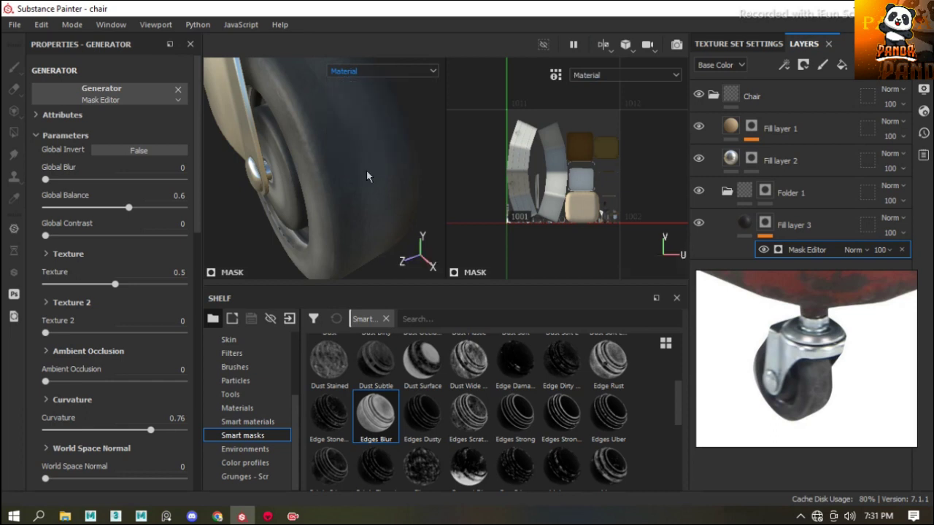
{"action": "key", "text": "b"}
{"action": "key", "text": "b"}
{"action": "key", "text": "b"}
{"action": "key", "text": "b"}
{"action": "key", "text": "b"}
{"action": "key", "text": "b"}
{"action": "key", "text": "b"}
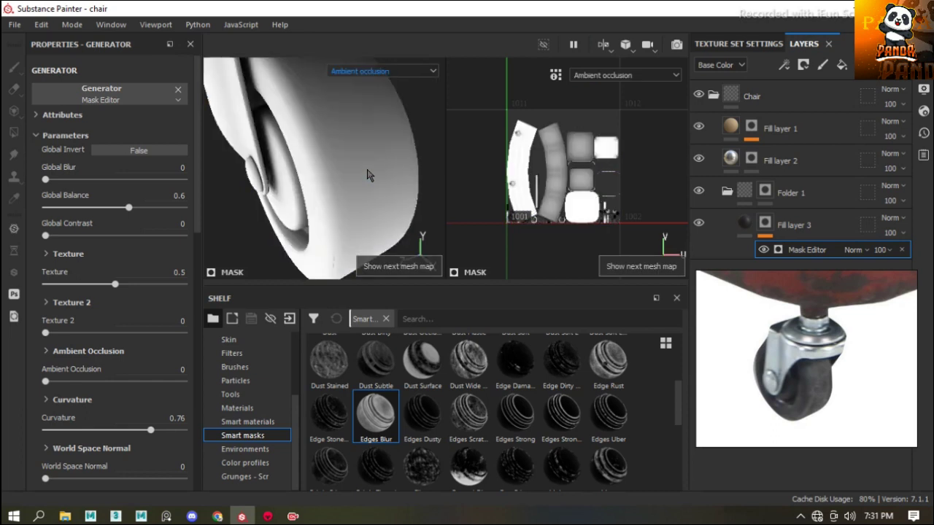
{"action": "key", "text": "b"}
{"action": "key", "text": "b"}
{"action": "key", "text": "b"}
{"action": "left_click", "coordinate": [426, 71]}
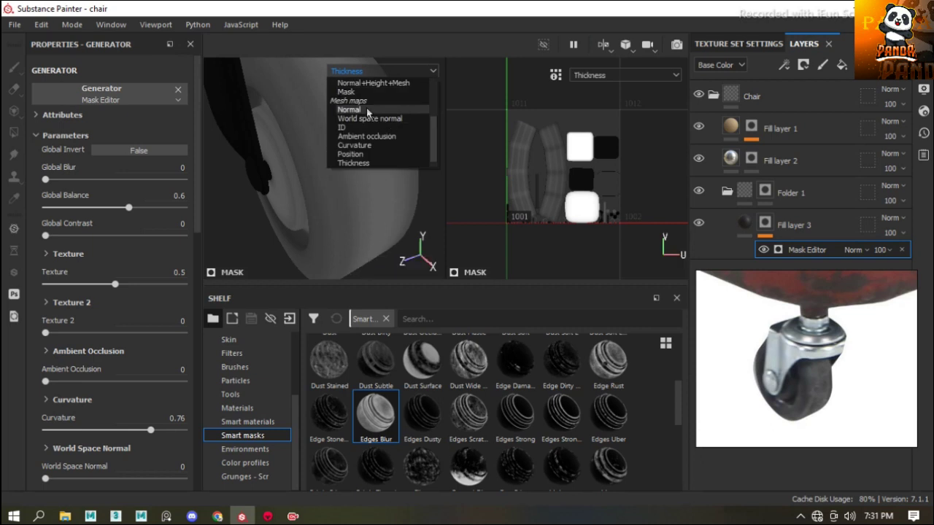
{"action": "left_click", "coordinate": [368, 95]}
Raise the tyre fill layer's mask generator Texture 2 to about 0.21
{"action": "left_click_drag", "start_coordinate": [368, 103], "coordinate": [339, 181], "text": "alt"}
{"action": "left_click", "coordinate": [745, 224]}
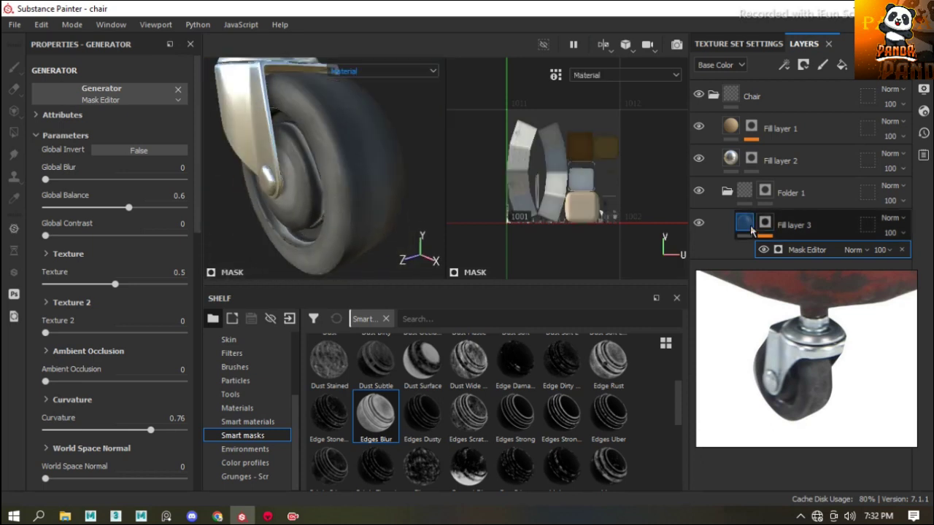
{"action": "left_click_drag", "start_coordinate": [276, 228], "coordinate": [343, 180], "text": "alt"}
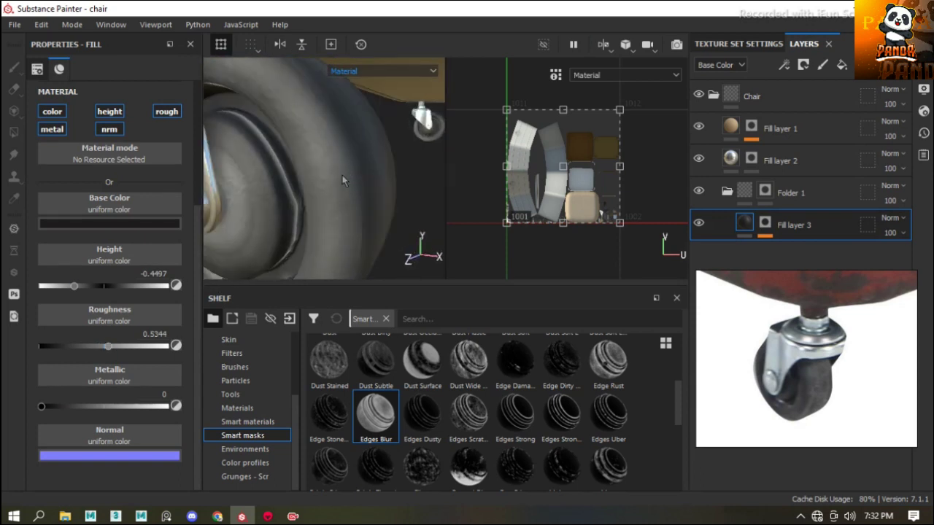
{"action": "left_click", "coordinate": [751, 228]}
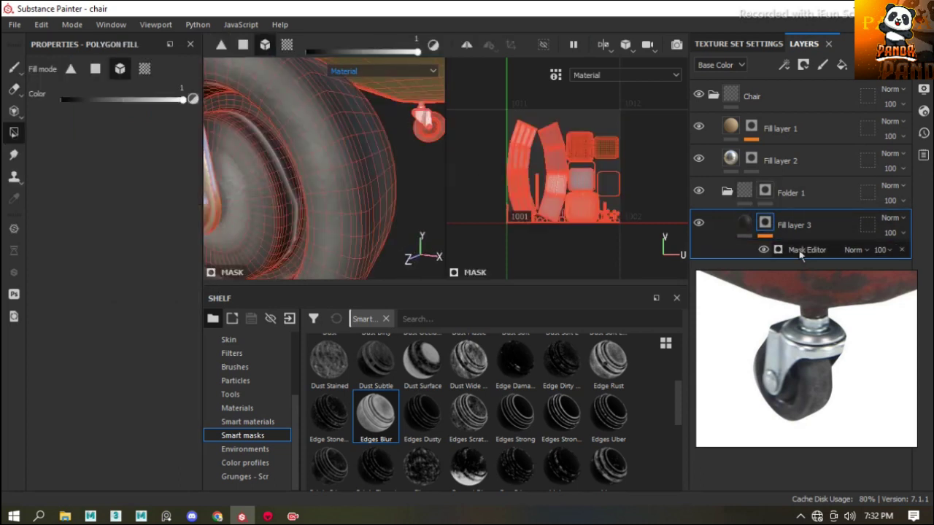
{"action": "left_click_drag", "start_coordinate": [73, 335], "coordinate": [78, 334]}
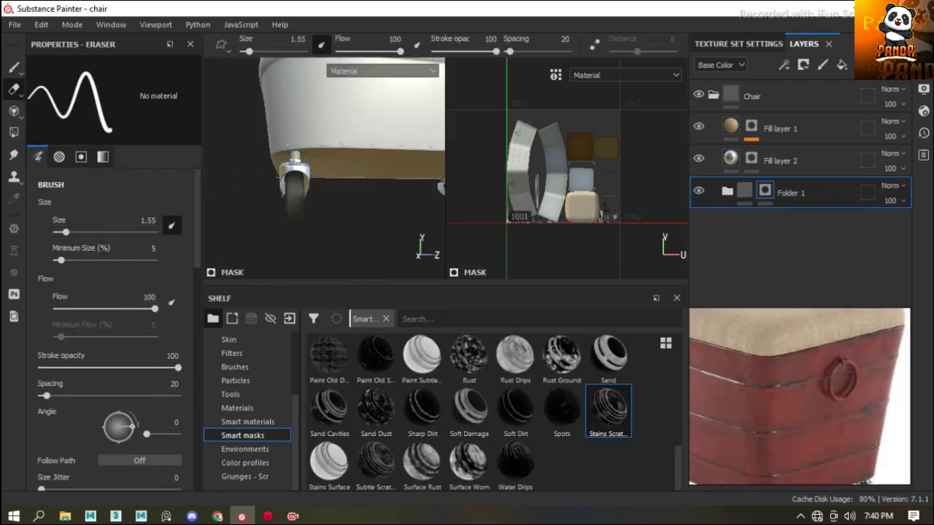
{"action": "mouse_move", "coordinate": [437, 255]}
{"action": "left_mouse_down", "text": "alt"}
{"action": "mouse_move", "coordinate": [308, 208]}
{"action": "mouse_move", "coordinate": [350, 219]}
{"action": "mouse_move", "coordinate": [334, 206]}
{"action": "mouse_move", "coordinate": [343, 175]}
{"action": "left_mouse_up", "text": "alt"}
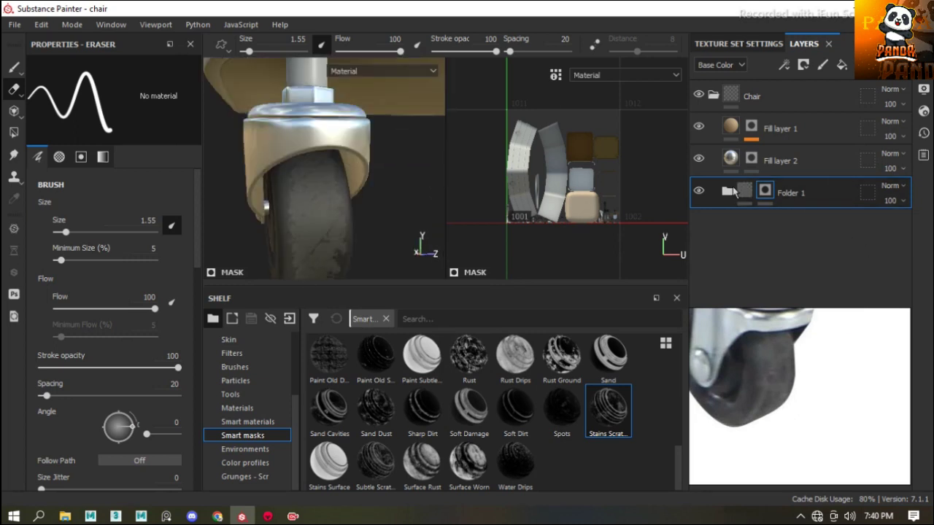
Expand Folder 1 and set the upper mask generator's blend mode to Divide
{"action": "left_click", "coordinate": [728, 191]}
{"action": "left_click", "coordinate": [862, 249]}
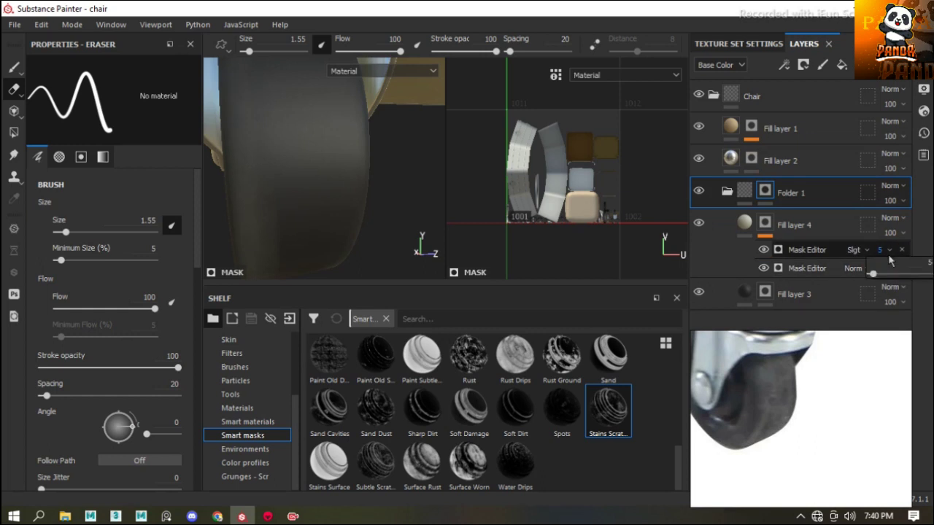
{"action": "left_click", "coordinate": [857, 250]}
{"action": "left_click", "coordinate": [879, 219]}
{"action": "left_click", "coordinate": [858, 250]}
{"action": "left_click", "coordinate": [882, 177]}
{"action": "left_click", "coordinate": [860, 250]}
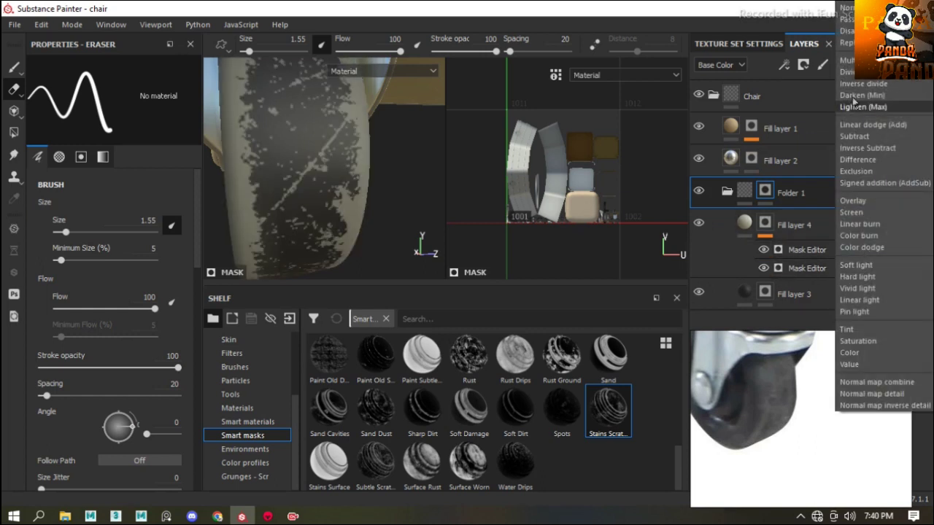
{"action": "left_click", "coordinate": [861, 104]}
Set the mask generators' opacities to 3 and 13, and lower Global Balance to 0.37
{"action": "scroll", "coordinate": [869, 251], "scroll_direction": "down", "scroll_amount": 1}
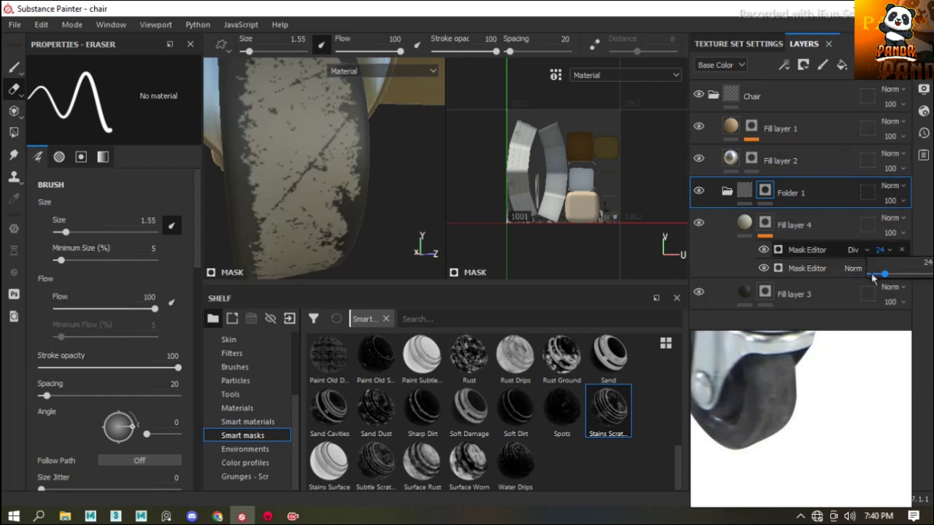
{"action": "left_click_drag", "start_coordinate": [872, 277], "coordinate": [870, 277]}
{"action": "mouse_move", "coordinate": [511, 175]}
{"action": "left_mouse_down", "text": "alt"}
{"action": "mouse_move", "coordinate": [467, 164]}
{"action": "mouse_move", "coordinate": [481, 168]}
{"action": "left_mouse_up", "text": "alt"}
{"action": "scroll", "coordinate": [319, 165], "scroll_direction": "down", "scroll_amount": 3}
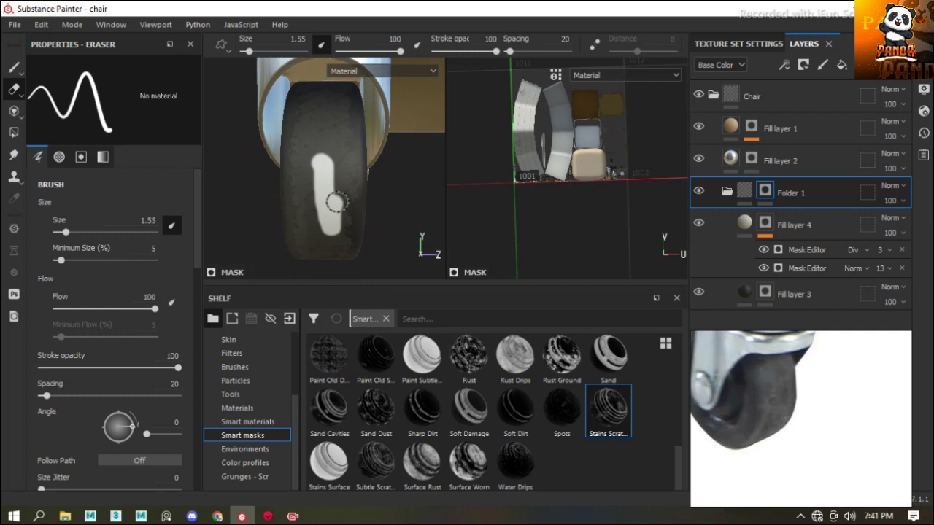
{"action": "left_click", "coordinate": [823, 251]}
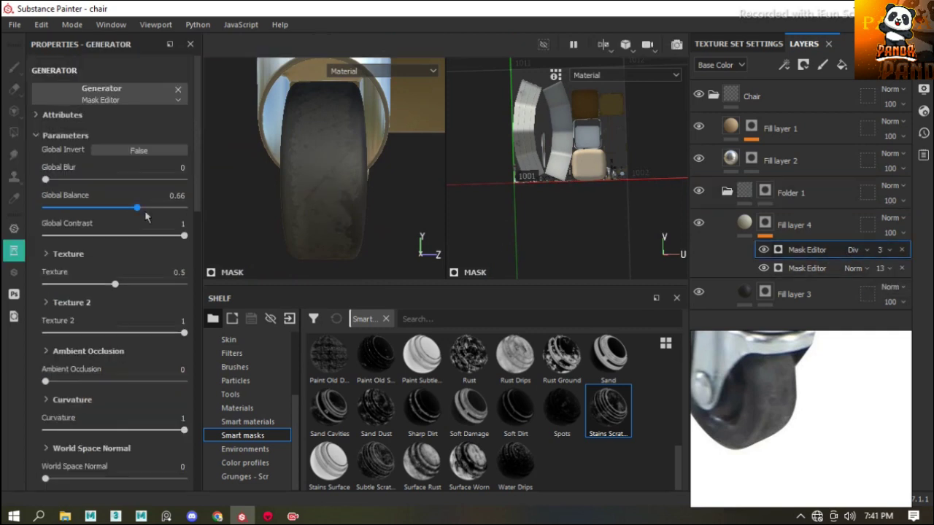
{"action": "left_click_drag", "start_coordinate": [100, 208], "coordinate": [96, 208]}
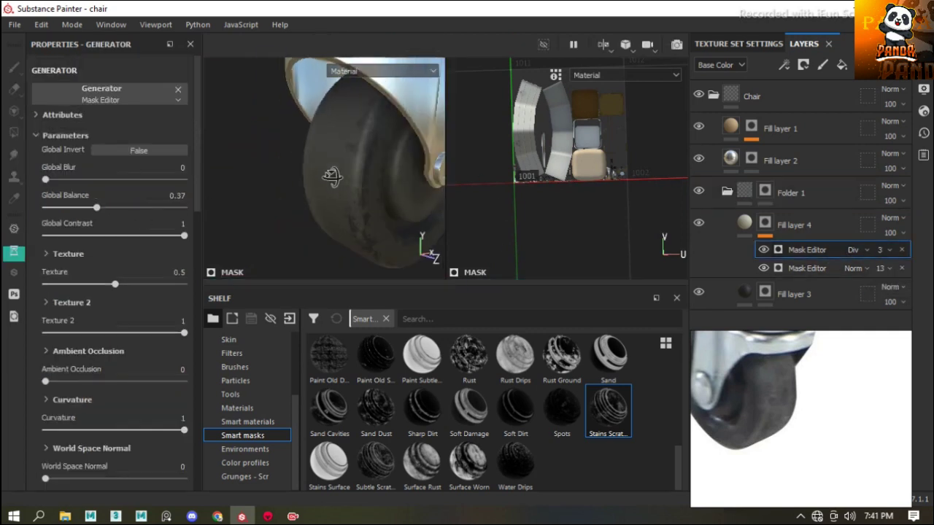
{"action": "mouse_move", "coordinate": [393, 135]}
{"action": "left_mouse_down", "text": "alt"}
{"action": "mouse_move", "coordinate": [295, 219]}
{"action": "mouse_move", "coordinate": [297, 189]}
{"action": "mouse_move", "coordinate": [345, 159]}
{"action": "left_mouse_up", "text": "alt"}
Save the project and make Fill layer 5 grey metal: Metallic 0.91, Roughness about 0.36
{"action": "key", "text": "ctrl+s"}
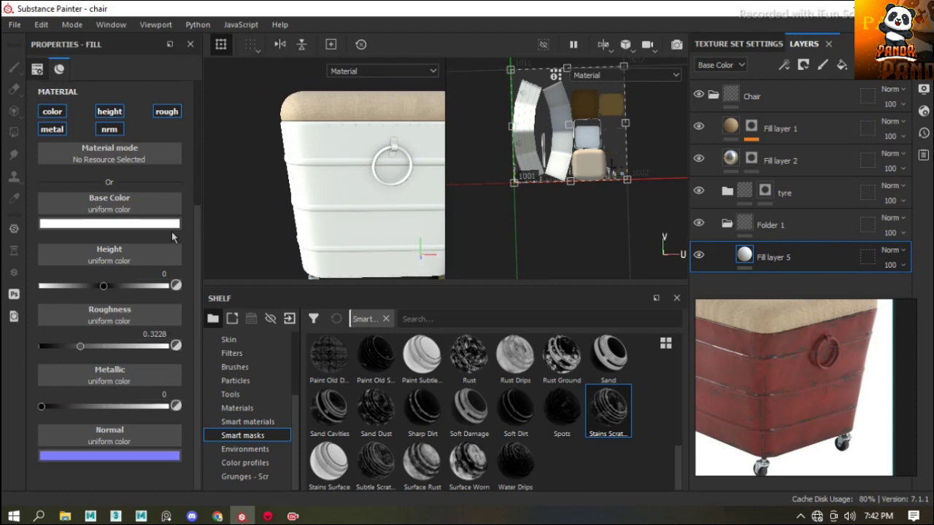
{"action": "left_click_drag", "start_coordinate": [148, 406], "coordinate": [157, 406]}
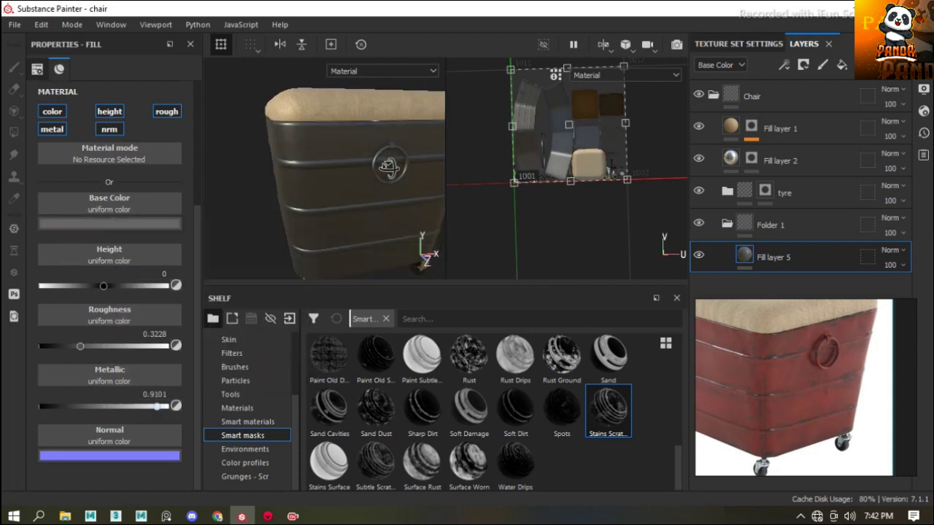
{"action": "left_click_drag", "start_coordinate": [307, 259], "coordinate": [306, 202], "text": "alt"}
{"action": "left_click_drag", "start_coordinate": [80, 346], "coordinate": [95, 345]}
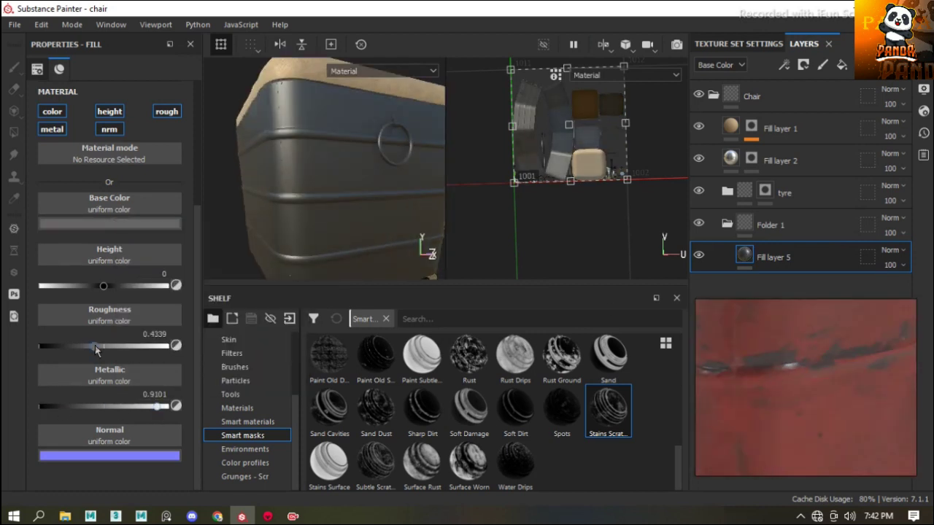
{"action": "key", "text": "f"}
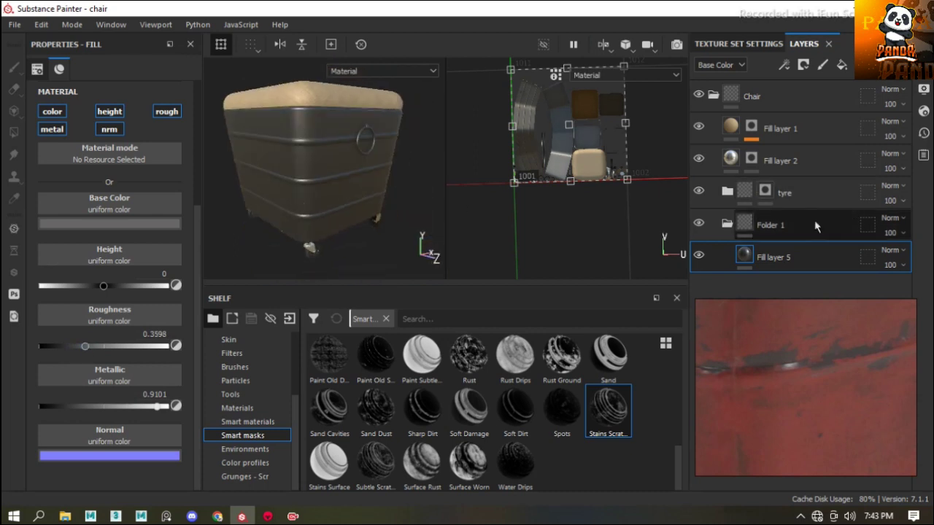
Add a black mask to Folder 1
{"action": "left_click", "coordinate": [815, 223]}
{"action": "left_click", "coordinate": [803, 64]}
{"action": "left_click", "coordinate": [810, 98]}
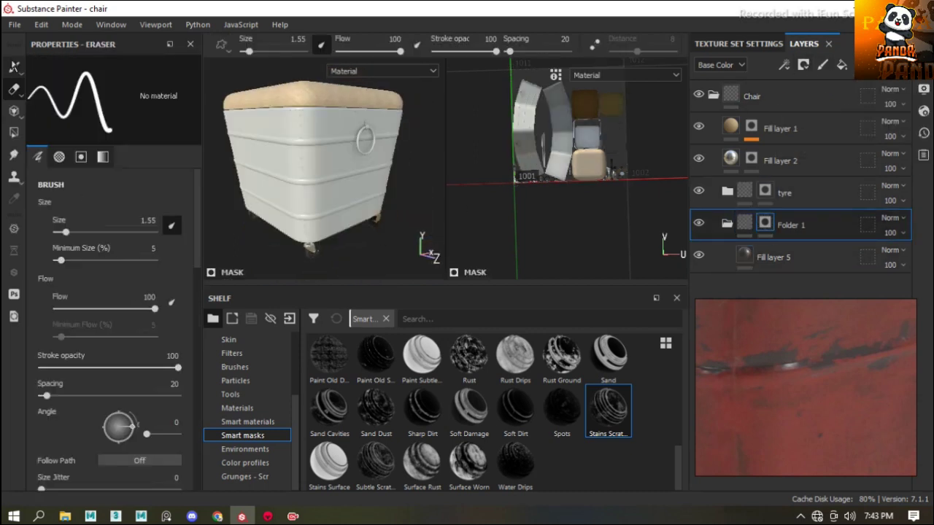
Switch to Polygon Fill and inspect Folder 1's mask, swapping between the UV and 3D views
{"action": "left_click", "coordinate": [14, 132]}
{"action": "scroll", "coordinate": [292, 144], "scroll_direction": "up", "scroll_amount": 3}
{"action": "scroll", "coordinate": [292, 144], "scroll_direction": "up", "scroll_amount": 2}
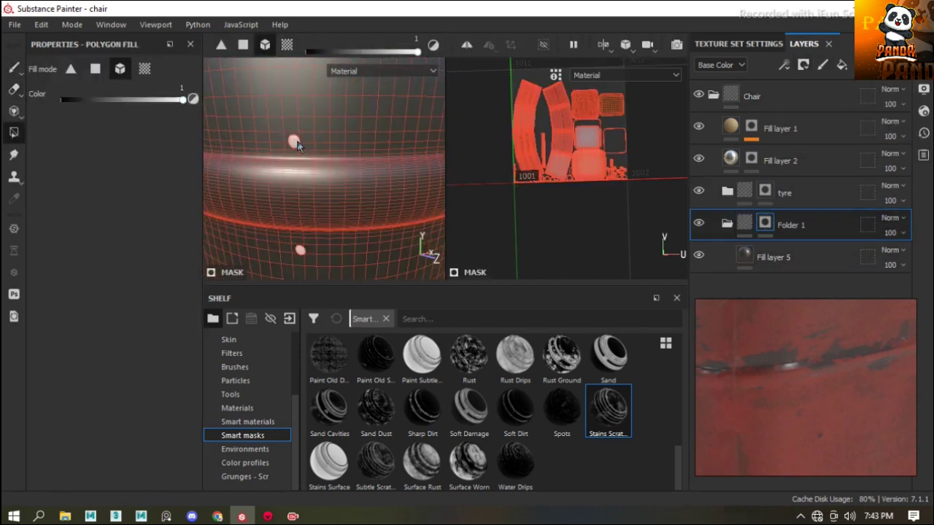
{"action": "key", "text": "F4"}
{"action": "scroll", "coordinate": [299, 191], "scroll_direction": "down", "scroll_amount": 3}
{"action": "scroll", "coordinate": [299, 191], "scroll_direction": "up", "scroll_amount": 5}
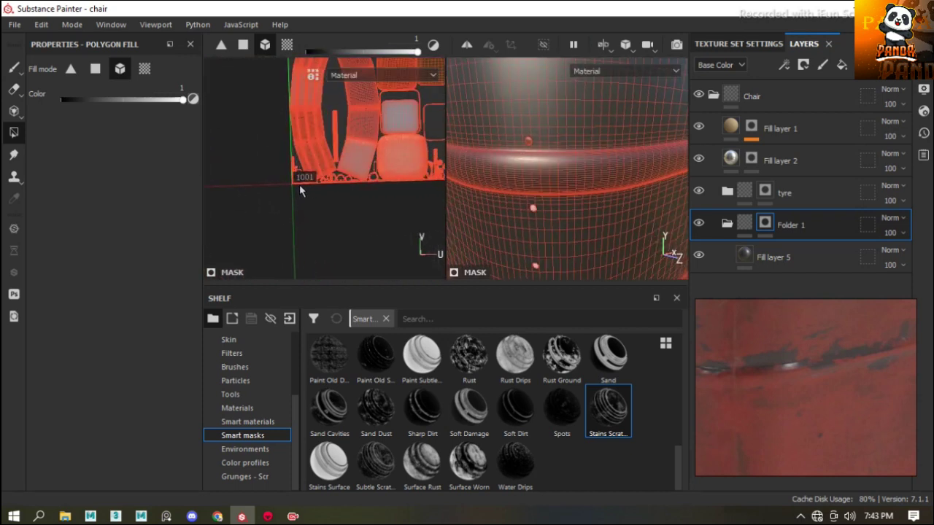
{"action": "scroll", "coordinate": [299, 191], "scroll_direction": "up", "scroll_amount": 3}
{"action": "scroll", "coordinate": [305, 197], "scroll_direction": "up", "scroll_amount": 3}
{"action": "scroll", "coordinate": [310, 202], "scroll_direction": "up", "scroll_amount": 2}
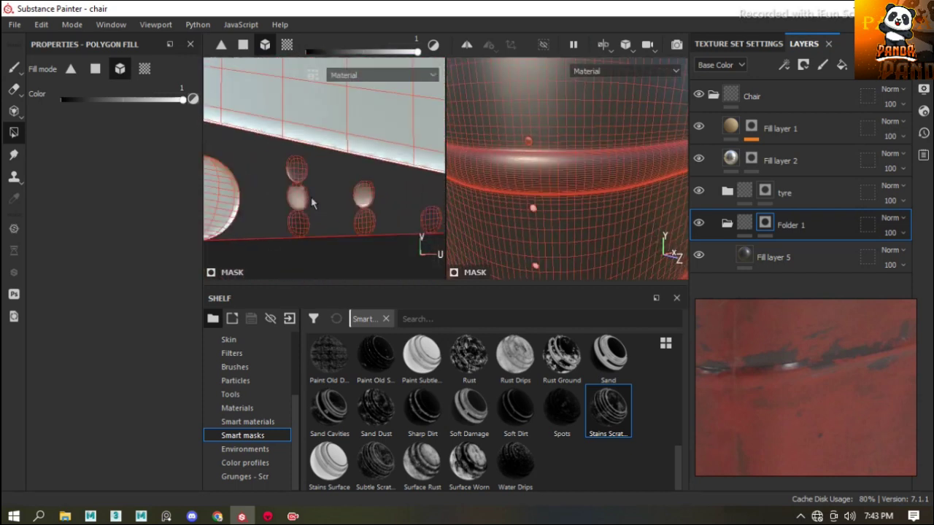
{"action": "scroll", "coordinate": [312, 203], "scroll_direction": "down", "scroll_amount": 3}
{"action": "scroll", "coordinate": [261, 211], "scroll_direction": "down", "scroll_amount": 2}
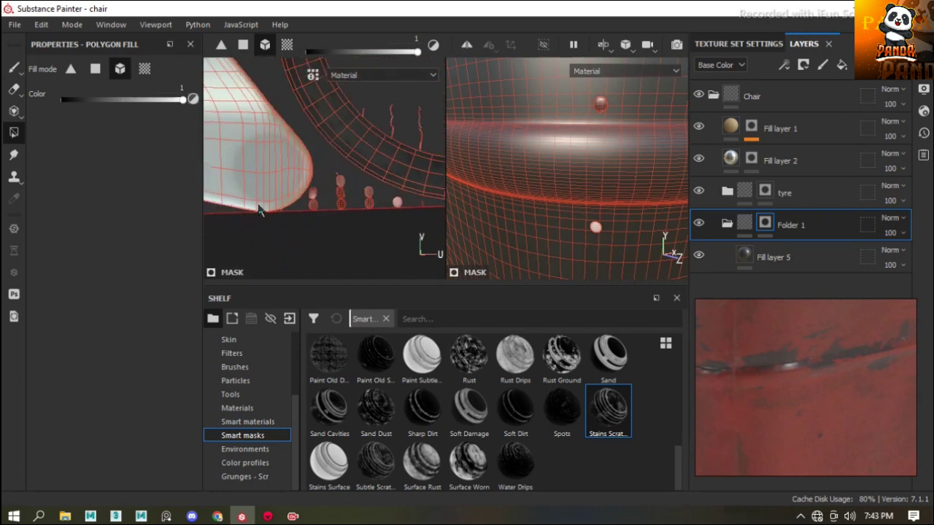
{"action": "scroll", "coordinate": [321, 238], "scroll_direction": "up", "scroll_amount": 3}
{"action": "scroll", "coordinate": [292, 172], "scroll_direction": "up", "scroll_amount": 2}
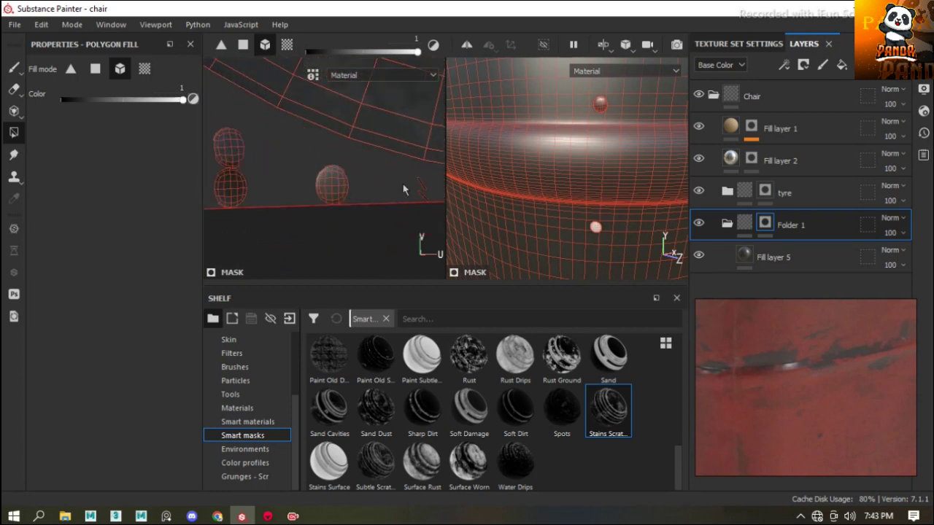
{"action": "key", "text": "F4"}
{"action": "scroll", "coordinate": [349, 154], "scroll_direction": "down", "scroll_amount": 3}
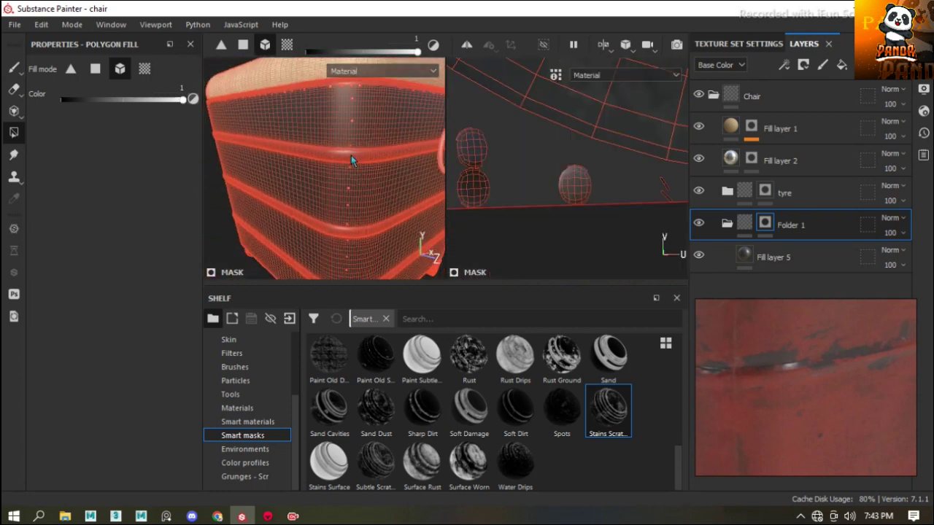
Show only the 3D view and inspect the chair's casters, seat edge and underside
{"action": "key", "text": "F2"}
{"action": "scroll", "coordinate": [409, 116], "scroll_direction": "up", "scroll_amount": 4}
{"action": "scroll", "coordinate": [388, 107], "scroll_direction": "up", "scroll_amount": 2}
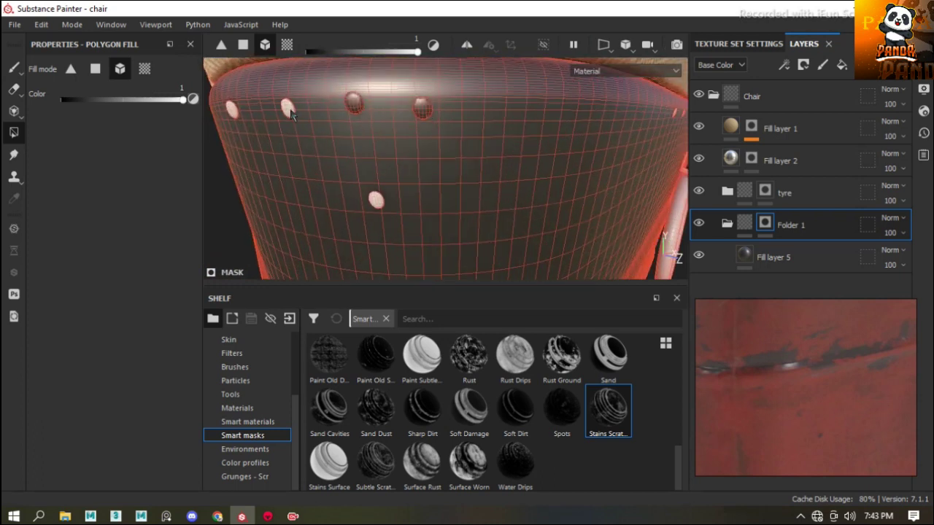
{"action": "scroll", "coordinate": [376, 200], "scroll_direction": "down", "scroll_amount": 3}
{"action": "mouse_move", "coordinate": [376, 194]}
{"action": "left_mouse_down", "text": "alt"}
{"action": "mouse_move", "coordinate": [502, 150]}
{"action": "mouse_move", "coordinate": [553, 196]}
{"action": "left_mouse_up", "text": "alt"}
{"action": "scroll", "coordinate": [488, 154], "scroll_direction": "up", "scroll_amount": 4}
{"action": "scroll", "coordinate": [573, 162], "scroll_direction": "down", "scroll_amount": 3}
{"action": "scroll", "coordinate": [553, 196], "scroll_direction": "up", "scroll_amount": 1}
{"action": "scroll", "coordinate": [557, 203], "scroll_direction": "up", "scroll_amount": 3}
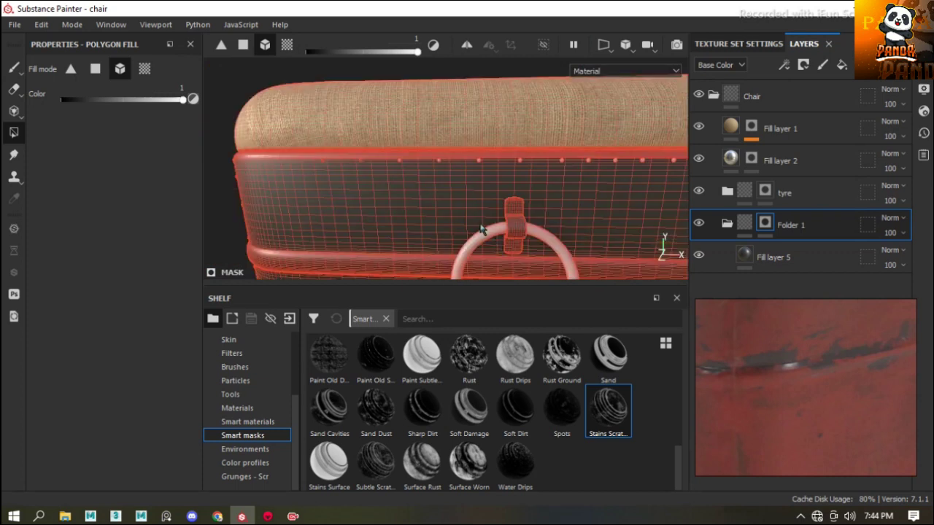
{"action": "scroll", "coordinate": [493, 239], "scroll_direction": "up", "scroll_amount": 3}
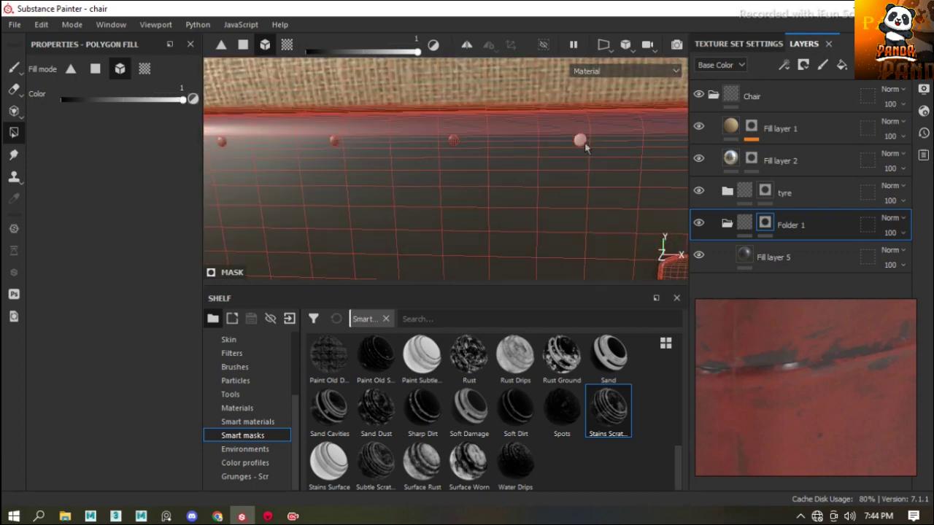
{"action": "scroll", "coordinate": [585, 146], "scroll_direction": "down", "scroll_amount": 2}
{"action": "scroll", "coordinate": [451, 146], "scroll_direction": "up", "scroll_amount": 1}
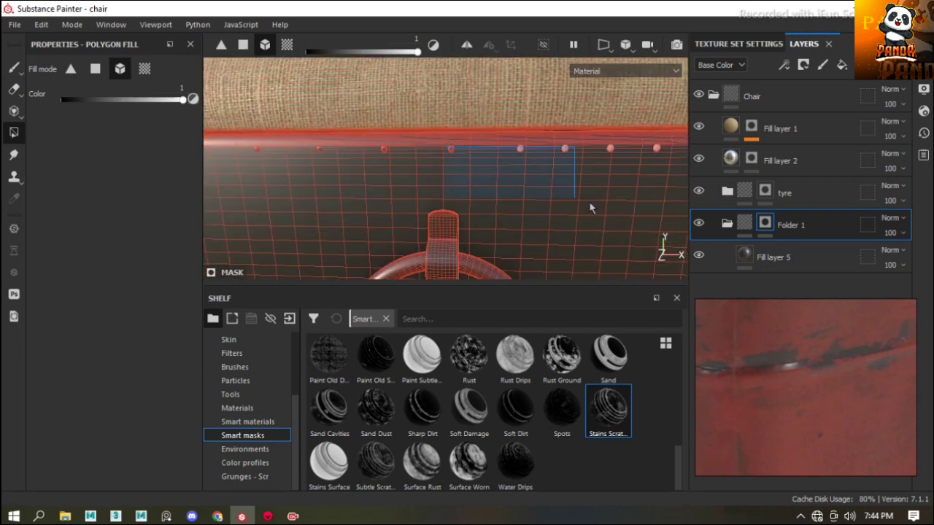
{"action": "scroll", "coordinate": [591, 208], "scroll_direction": "down", "scroll_amount": 5}
{"action": "scroll", "coordinate": [323, 184], "scroll_direction": "up", "scroll_amount": 5}
{"action": "scroll", "coordinate": [627, 255], "scroll_direction": "down", "scroll_amount": 3}
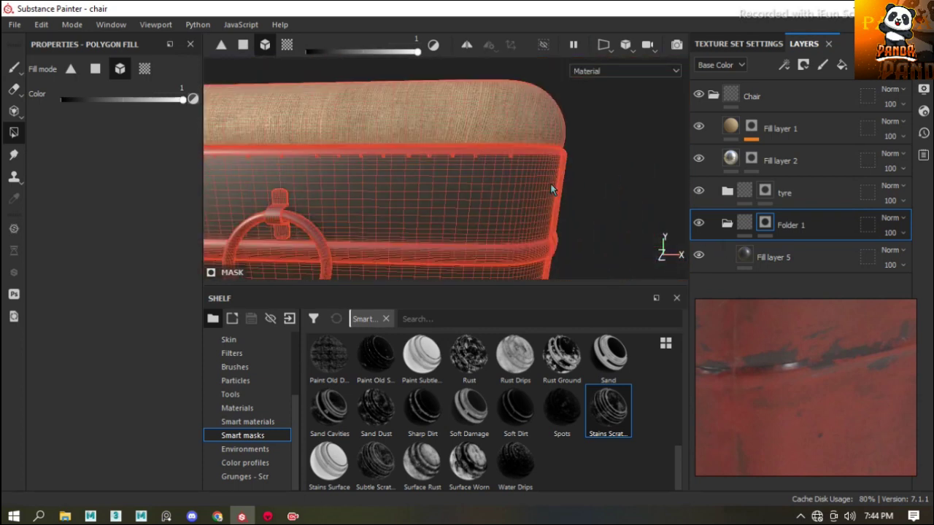
{"action": "scroll", "coordinate": [525, 234], "scroll_direction": "down", "scroll_amount": 2}
{"action": "scroll", "coordinate": [485, 249], "scroll_direction": "down", "scroll_amount": 2}
{"action": "scroll", "coordinate": [501, 212], "scroll_direction": "up", "scroll_amount": 1}
{"action": "scroll", "coordinate": [501, 212], "scroll_direction": "down", "scroll_amount": 3}
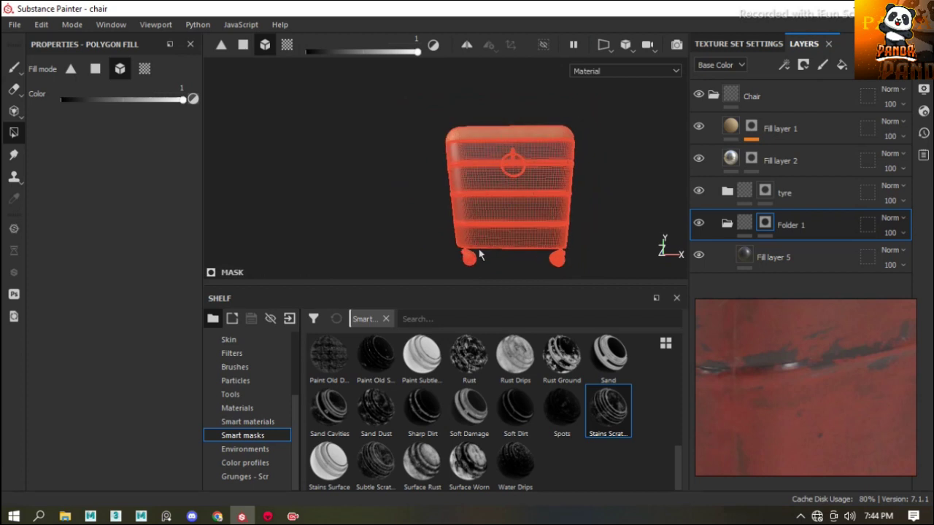
{"action": "scroll", "coordinate": [459, 240], "scroll_direction": "up", "scroll_amount": 5}
{"action": "mouse_move", "coordinate": [459, 240]}
{"action": "left_mouse_down", "text": "alt"}
{"action": "mouse_move", "coordinate": [496, 218]}
{"action": "mouse_move", "coordinate": [447, 239]}
{"action": "left_mouse_up", "text": "alt"}
{"action": "scroll", "coordinate": [446, 240], "scroll_direction": "down", "scroll_amount": 2}
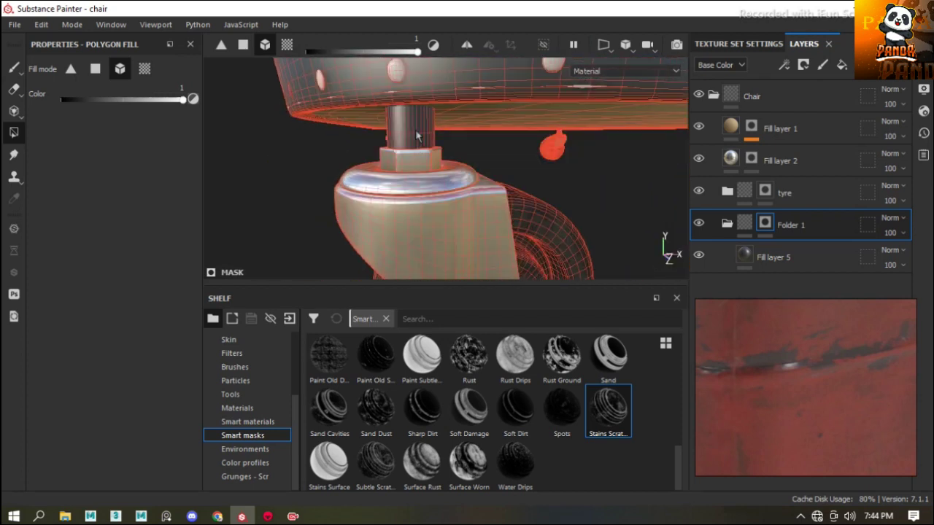
{"action": "scroll", "coordinate": [386, 99], "scroll_direction": "down", "scroll_amount": 2}
{"action": "scroll", "coordinate": [649, 101], "scroll_direction": "down", "scroll_amount": 3}
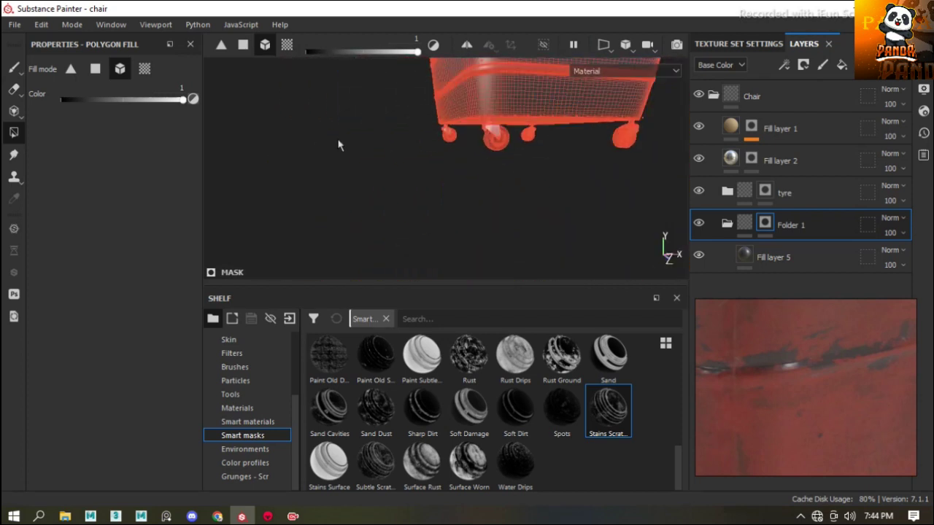
{"action": "scroll", "coordinate": [648, 100], "scroll_direction": "up", "scroll_amount": 3}
{"action": "scroll", "coordinate": [416, 130], "scroll_direction": "up", "scroll_amount": 2}
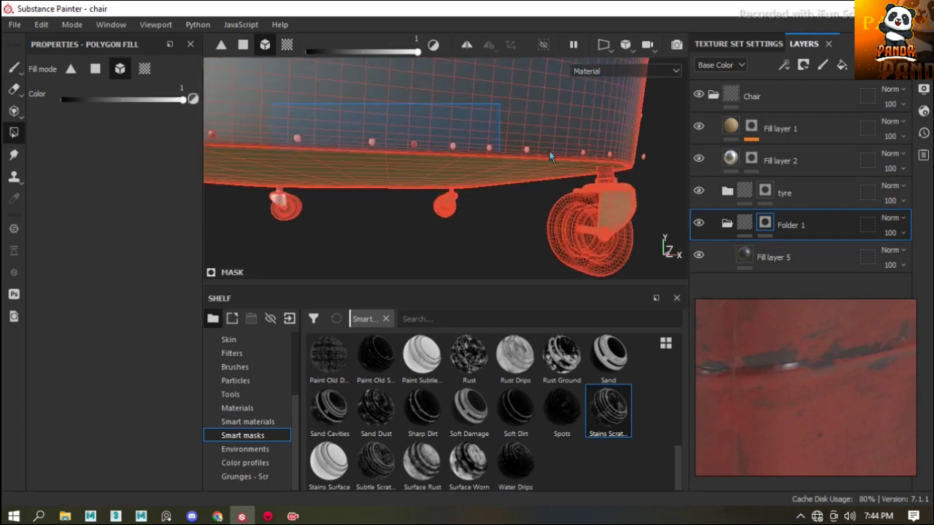
{"action": "scroll", "coordinate": [496, 158], "scroll_direction": "down", "scroll_amount": 3}
{"action": "mouse_move", "coordinate": [497, 158]}
{"action": "left_mouse_down", "text": "alt"}
{"action": "mouse_move", "coordinate": [327, 223]}
{"action": "mouse_move", "coordinate": [159, 70]}
{"action": "left_mouse_up", "text": "alt"}
{"action": "scroll", "coordinate": [327, 223], "scroll_direction": "up", "scroll_amount": 5}
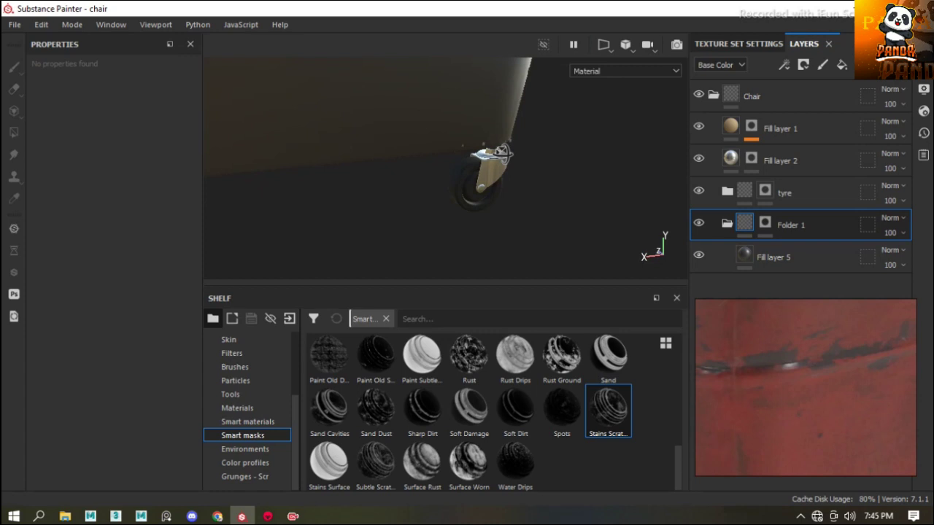
{"action": "scroll", "coordinate": [438, 175], "scroll_direction": "up", "scroll_amount": 4}
{"action": "left_click_drag", "start_coordinate": [438, 175], "coordinate": [317, 145], "text": "alt"}
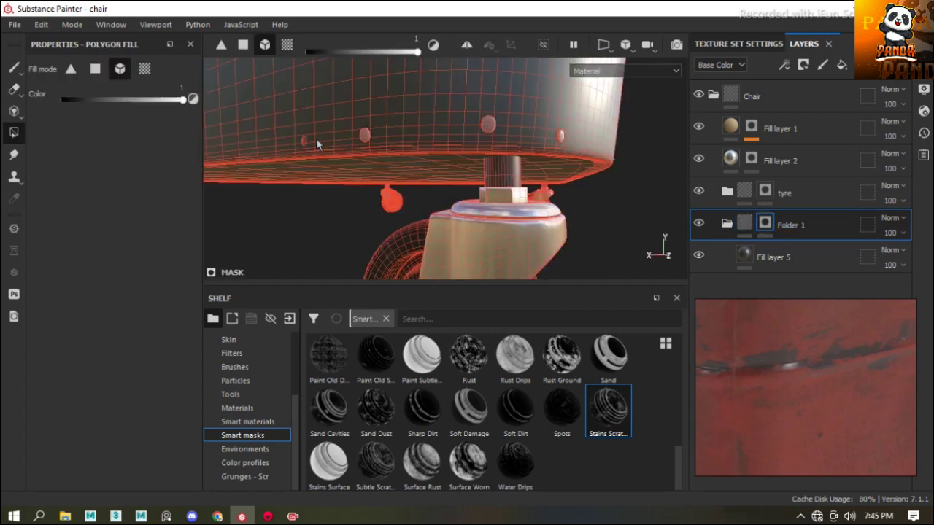
{"action": "mouse_move", "coordinate": [576, 141]}
{"action": "left_mouse_down", "text": "alt"}
{"action": "mouse_move", "coordinate": [457, 162]}
{"action": "mouse_move", "coordinate": [394, 227]}
{"action": "mouse_move", "coordinate": [392, 63]}
{"action": "left_mouse_up", "text": "alt"}
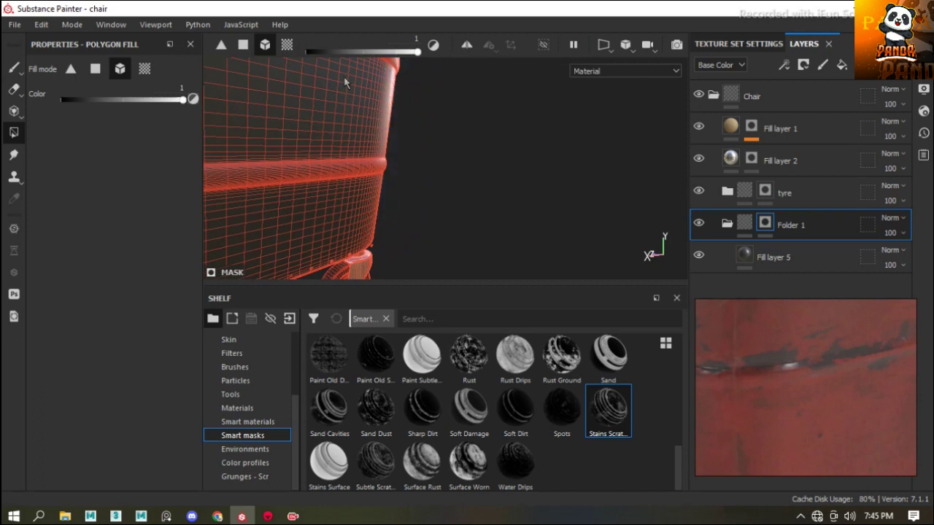
{"action": "scroll", "coordinate": [438, 204], "scroll_direction": "down", "scroll_amount": 3}
{"action": "left_click_drag", "start_coordinate": [433, 171], "coordinate": [404, 141], "text": "alt"}
{"action": "scroll", "coordinate": [438, 142], "scroll_direction": "up", "scroll_amount": 4}
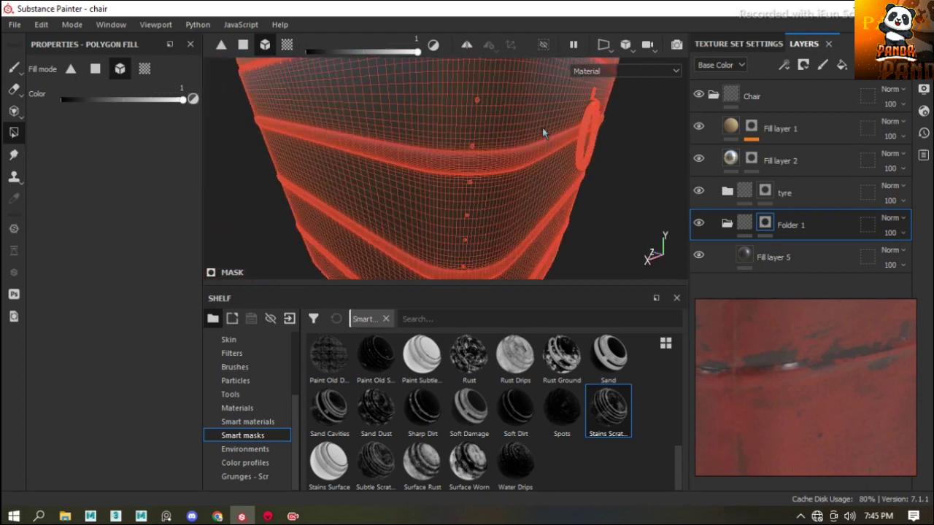
{"action": "left_click_drag", "start_coordinate": [557, 142], "coordinate": [627, 182], "text": "alt"}
Check Fill layer 5 and Folder 1 on the seat edge, then duplicate the red Fill layer 6
{"action": "left_click", "coordinate": [759, 257]}
{"action": "mouse_move", "coordinate": [759, 257]}
{"action": "left_mouse_down", "text": "alt"}
{"action": "mouse_move", "coordinate": [555, 145]}
{"action": "mouse_move", "coordinate": [463, 163]}
{"action": "mouse_move", "coordinate": [609, 209]}
{"action": "left_mouse_up", "text": "alt"}
{"action": "scroll", "coordinate": [579, 118], "scroll_direction": "down", "scroll_amount": 3}
{"action": "scroll", "coordinate": [529, 160], "scroll_direction": "up", "scroll_amount": 5}
{"action": "left_click", "coordinate": [765, 225]}
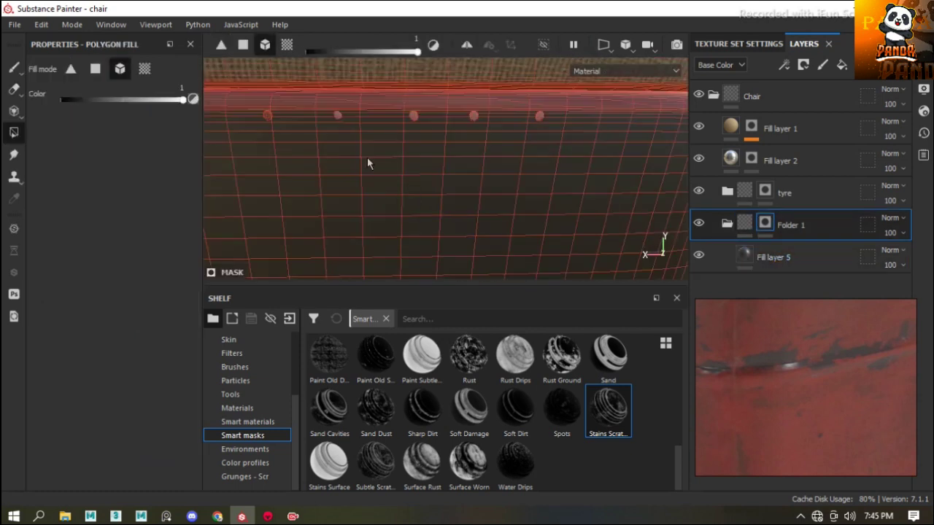
{"action": "scroll", "coordinate": [413, 118], "scroll_direction": "up", "scroll_amount": 3}
{"action": "mouse_move", "coordinate": [569, 126]}
{"action": "left_mouse_down", "text": "alt"}
{"action": "mouse_move", "coordinate": [431, 81]}
{"action": "mouse_move", "coordinate": [438, 183]}
{"action": "left_mouse_up", "text": "alt"}
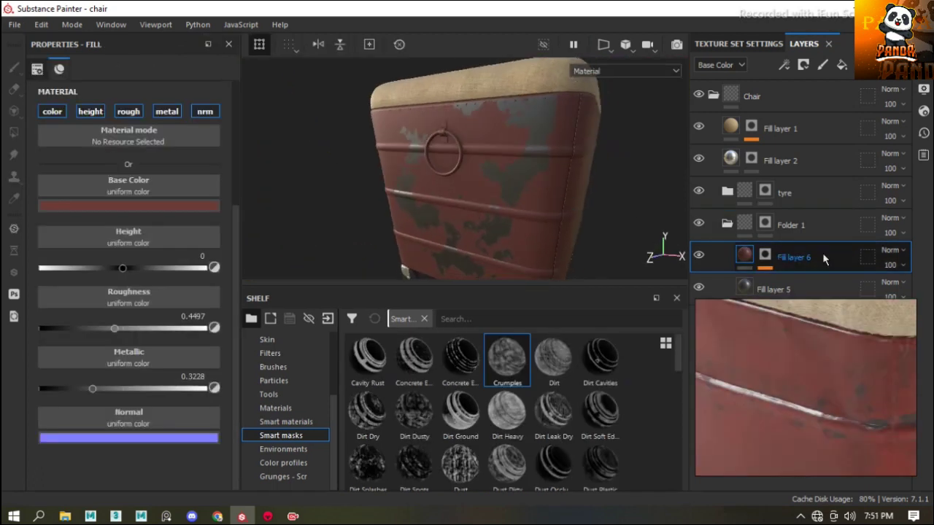
{"action": "key", "text": "ctrl+d"}
Duplicate the red paint layer and apply the Crumples smart mask to the copy
{"action": "key", "text": "4"}
{"action": "left_click", "coordinate": [744, 254]}
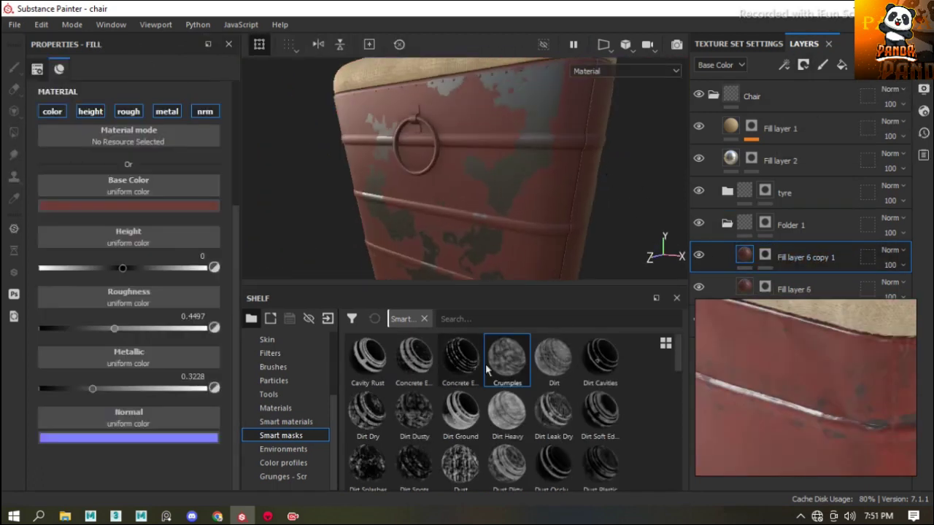
{"action": "left_click_drag", "start_coordinate": [780, 261], "coordinate": [778, 259]}
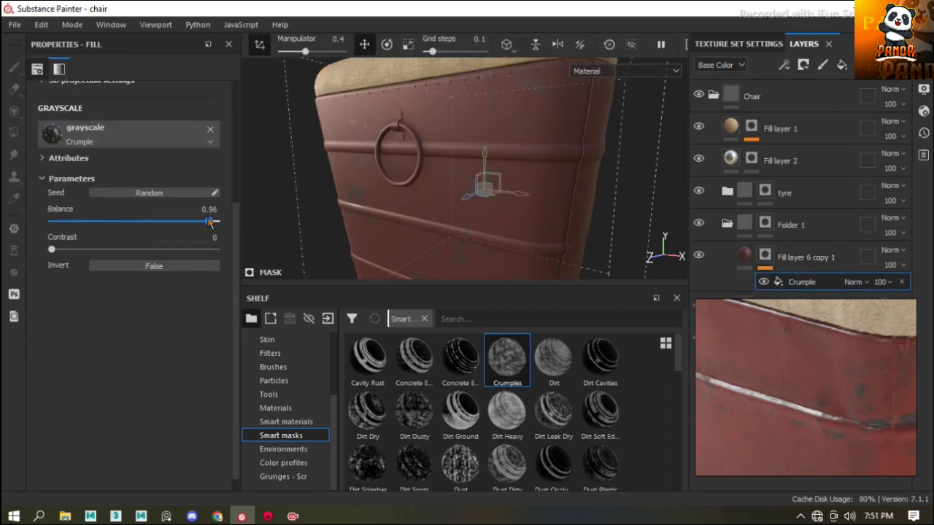
{"action": "mouse_move", "coordinate": [440, 165]}
{"action": "left_mouse_down", "text": "alt"}
{"action": "mouse_move", "coordinate": [538, 150]}
{"action": "mouse_move", "coordinate": [376, 208]}
{"action": "left_mouse_up", "text": "alt"}
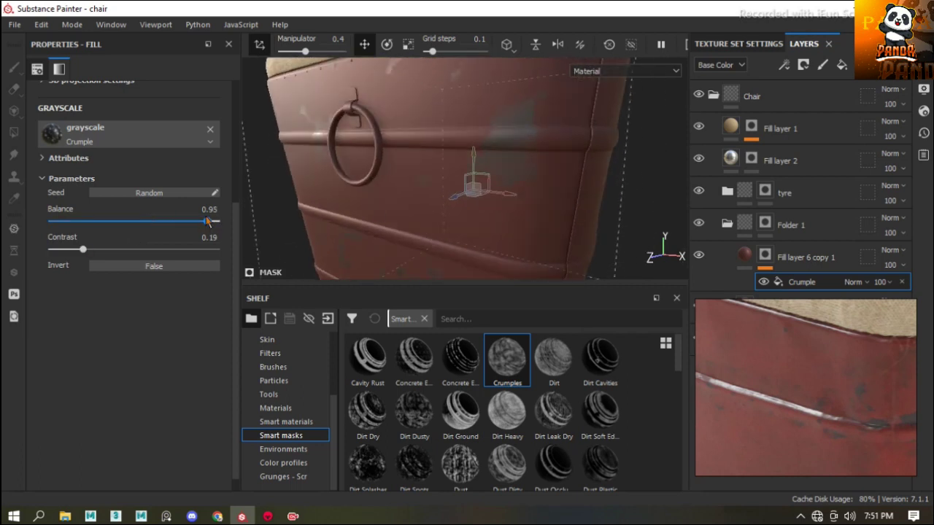
{"action": "scroll", "coordinate": [463, 186], "scroll_direction": "down", "scroll_amount": 3}
{"action": "scroll", "coordinate": [525, 175], "scroll_direction": "up", "scroll_amount": 3}
{"action": "scroll", "coordinate": [596, 167], "scroll_direction": "up", "scroll_amount": 2}
{"action": "scroll", "coordinate": [580, 192], "scroll_direction": "up", "scroll_amount": 2}
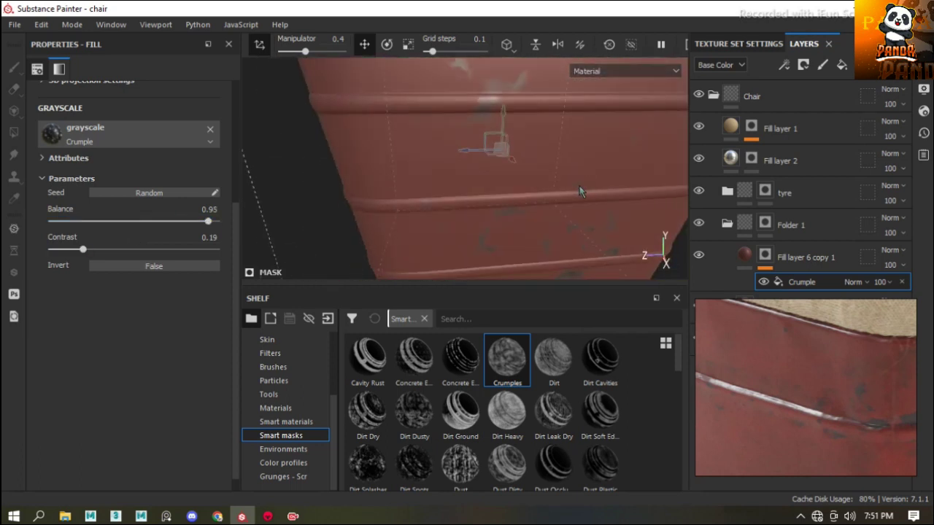
{"action": "mouse_move", "coordinate": [580, 191]}
{"action": "left_mouse_down", "text": "alt"}
{"action": "mouse_move", "coordinate": [501, 151]}
{"action": "mouse_move", "coordinate": [311, 285]}
{"action": "left_mouse_up", "text": "alt"}
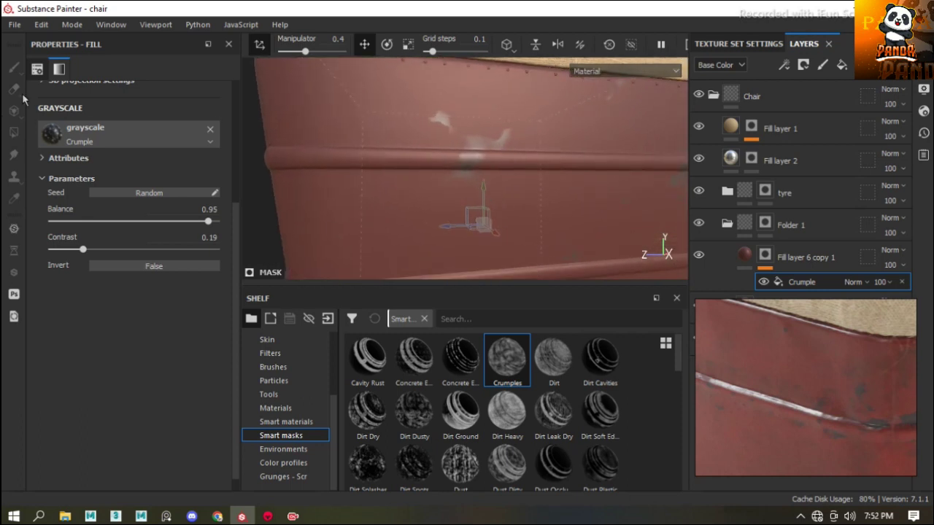
Tune the Crumples mask (Balance 0.95, Contrast 0.19) and erase spots from the copy's mask
{"action": "left_click", "coordinate": [779, 259]}
{"action": "left_click", "coordinate": [792, 285]}
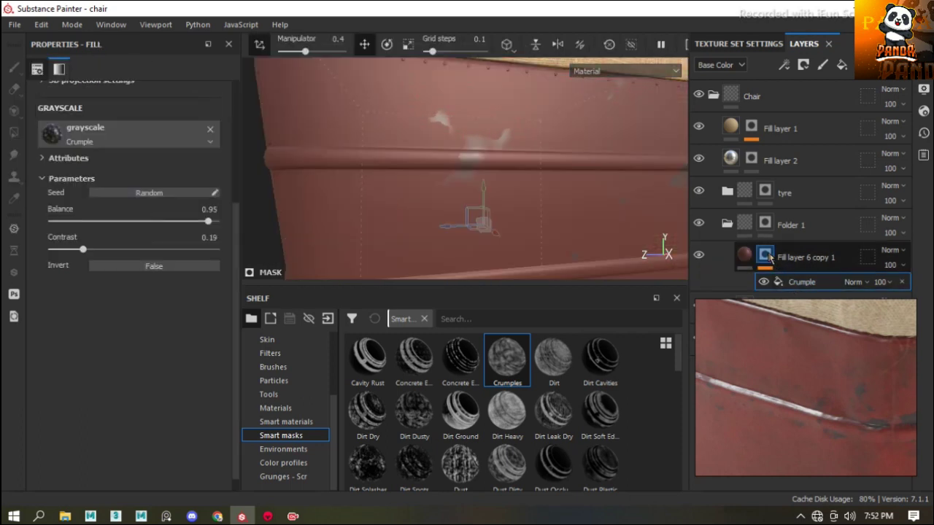
{"action": "left_click", "coordinate": [770, 259]}
{"action": "key", "text": "e"}
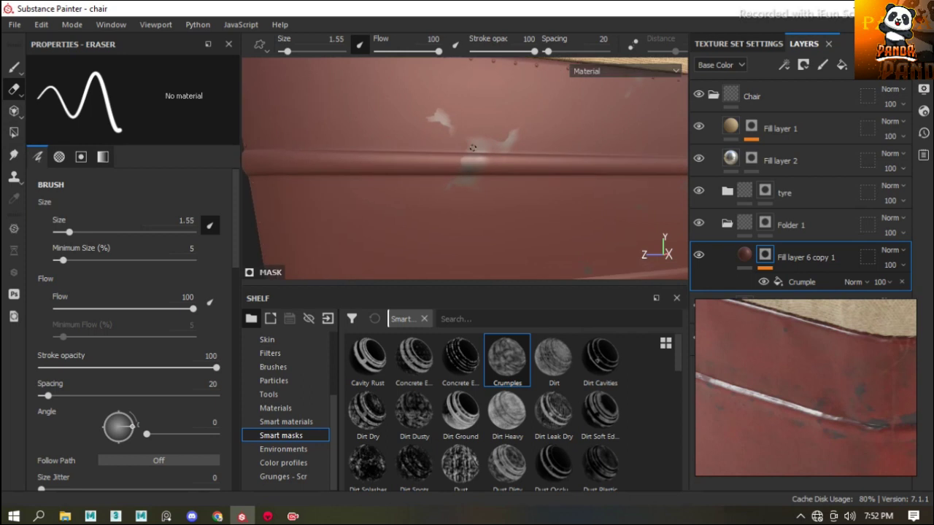
{"action": "left_click_drag", "start_coordinate": [549, 126], "coordinate": [500, 163], "text": "alt"}
{"action": "scroll", "coordinate": [501, 162], "scroll_direction": "down", "scroll_amount": 3}
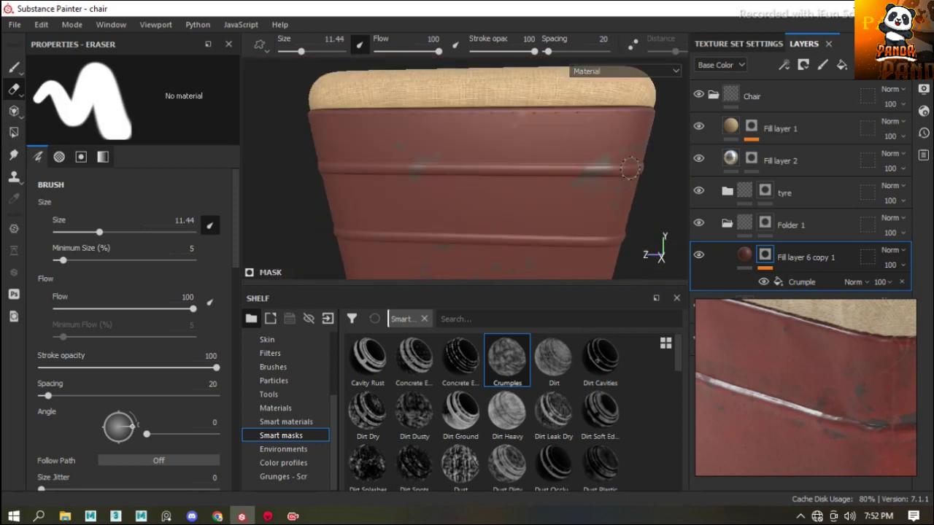
{"action": "scroll", "coordinate": [511, 172], "scroll_direction": "up", "scroll_amount": 2}
Add a mask to Fill layer 6 copy 2
{"action": "left_click", "coordinate": [744, 257]}
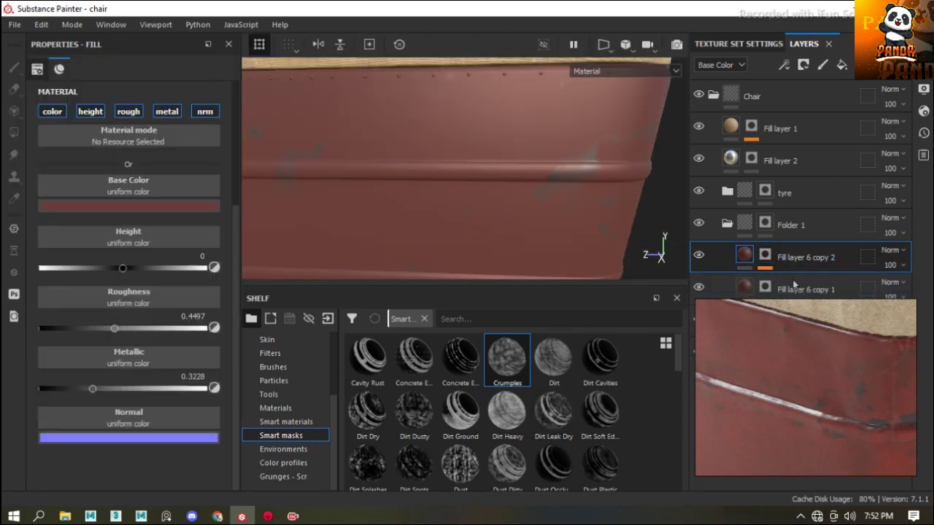
{"action": "left_click", "coordinate": [819, 65]}
{"action": "left_click", "coordinate": [825, 98]}
{"action": "scroll", "coordinate": [400, 453], "scroll_direction": "down", "scroll_amount": 5}
{"action": "scroll", "coordinate": [399, 453], "scroll_direction": "down", "scroll_amount": 5}
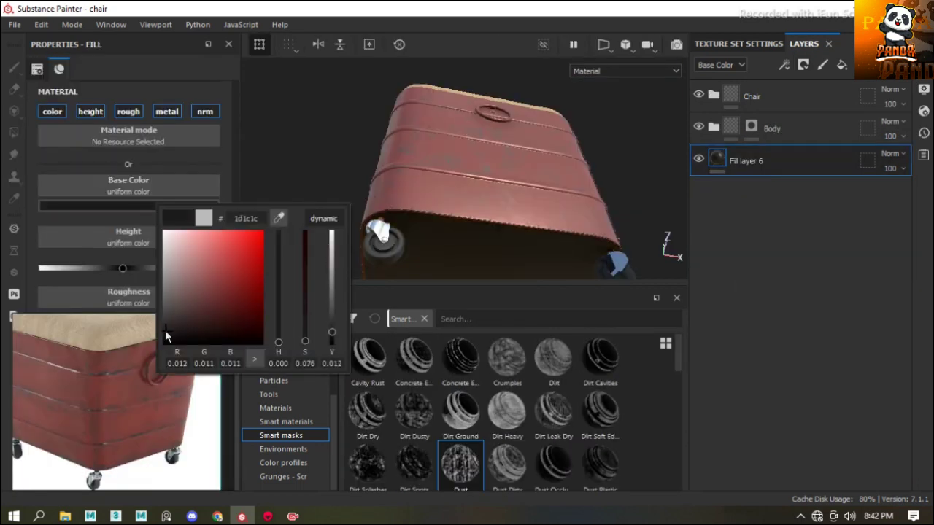
Add a mask to the dark Fill layer 6 and fill it with Polygon Fill
{"action": "left_click", "coordinate": [114, 351]}
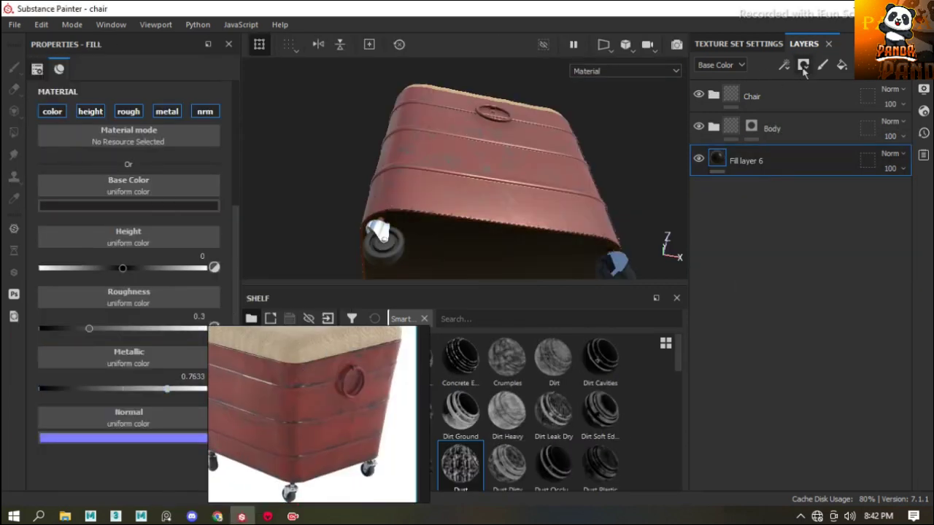
{"action": "left_click", "coordinate": [803, 64]}
{"action": "left_click", "coordinate": [824, 98]}
{"action": "key", "text": "4"}
{"action": "left_click_drag", "start_coordinate": [514, 164], "coordinate": [510, 229], "text": "alt"}
Give the fill a dark grey base colour, Roughness 0.24 and Metallic 0.91
{"action": "left_click", "coordinate": [719, 159]}
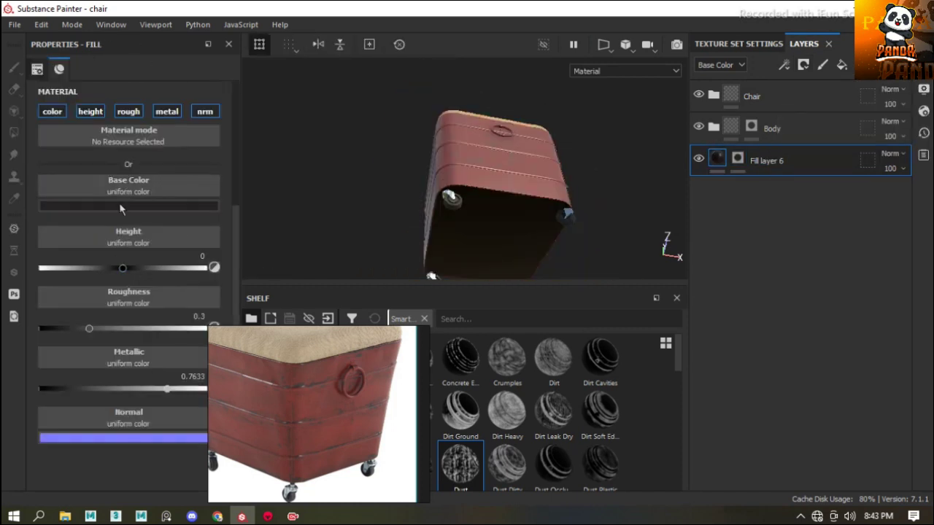
{"action": "left_click", "coordinate": [121, 206]}
{"action": "left_click", "coordinate": [119, 406]}
{"action": "mouse_move", "coordinate": [467, 190]}
{"action": "left_mouse_down", "text": "alt"}
{"action": "mouse_move", "coordinate": [541, 140]}
{"action": "mouse_move", "coordinate": [522, 162]}
{"action": "left_mouse_up", "text": "alt"}
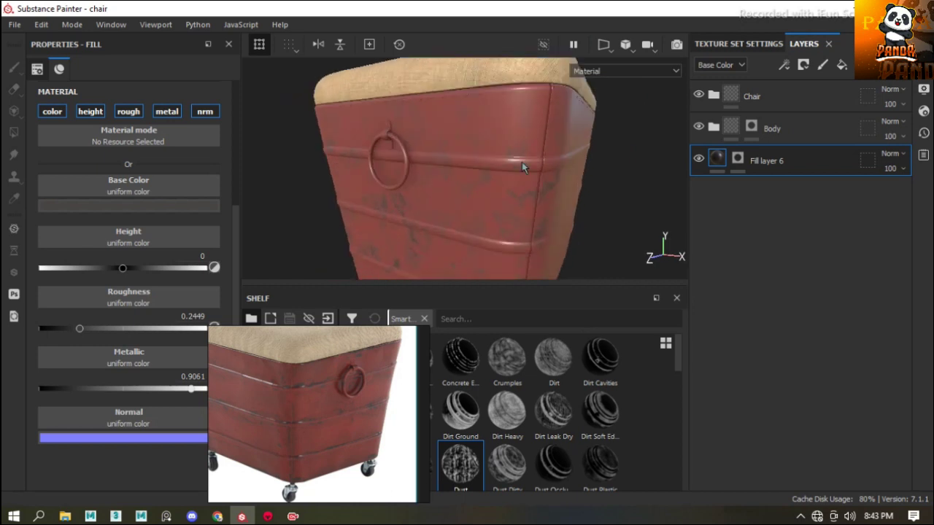
Expand the Body folder, select Fill layer 5 and show the ottoman full-screen
{"action": "left_click", "coordinate": [732, 135]}
{"action": "left_click", "coordinate": [732, 135]}
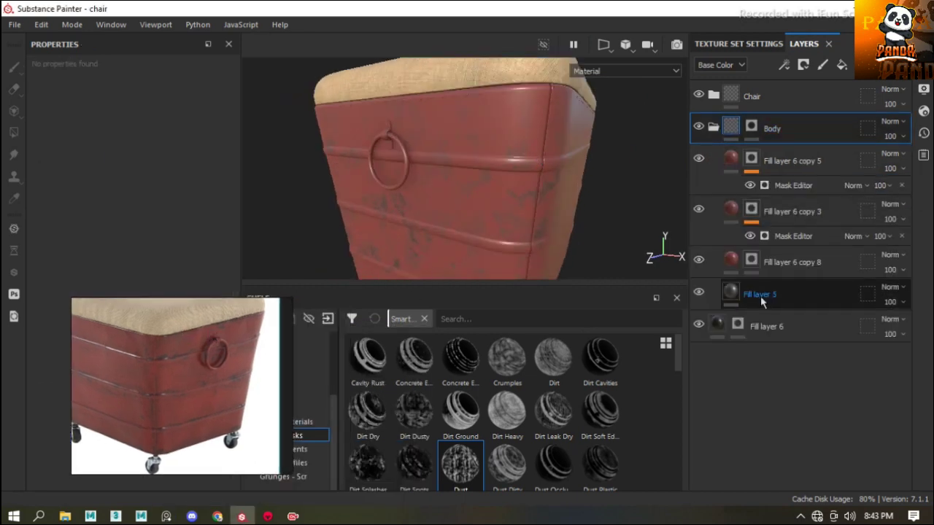
{"action": "left_click", "coordinate": [761, 303]}
{"action": "key", "text": "Tab"}
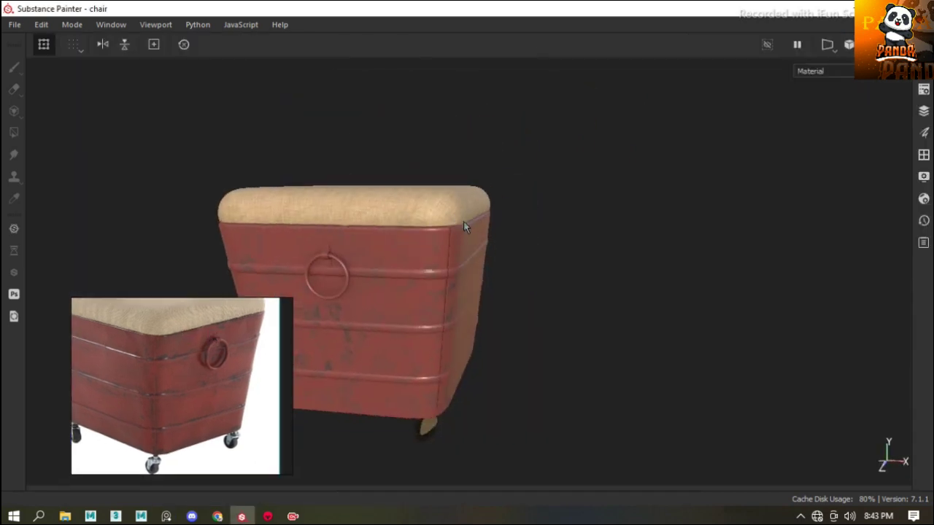
{"action": "scroll", "coordinate": [366, 245], "scroll_direction": "down", "scroll_amount": 3}
{"action": "left_click_drag", "start_coordinate": [367, 245], "coordinate": [464, 244], "text": "alt"}
{"action": "scroll", "coordinate": [464, 244], "scroll_direction": "up", "scroll_amount": 5}
{"action": "scroll", "coordinate": [464, 244], "scroll_direction": "down", "scroll_amount": 3}
{"action": "scroll", "coordinate": [657, 182], "scroll_direction": "up", "scroll_amount": 1}
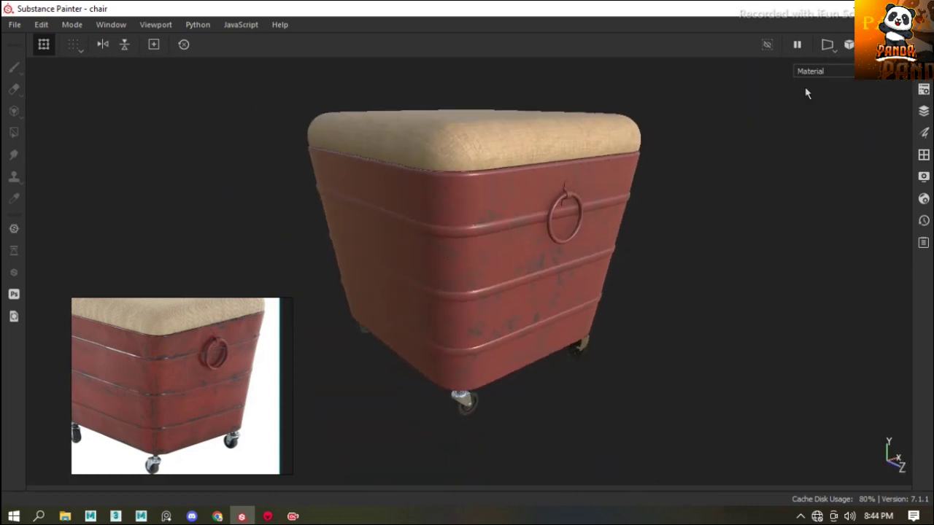
{"action": "key", "text": "F10"}
{"action": "mouse_move", "coordinate": [200, 375]}
{"action": "left_mouse_down"}
{"action": "mouse_move", "coordinate": [160, 77]}
{"action": "mouse_move", "coordinate": [143, 93]}
{"action": "left_mouse_up"}
{"action": "mouse_move", "coordinate": [602, 218]}
{"action": "left_mouse_down", "text": "alt"}
{"action": "mouse_move", "coordinate": [532, 142]}
{"action": "mouse_move", "coordinate": [552, 129]}
{"action": "mouse_move", "coordinate": [511, 169]}
{"action": "left_mouse_up", "text": "alt"}
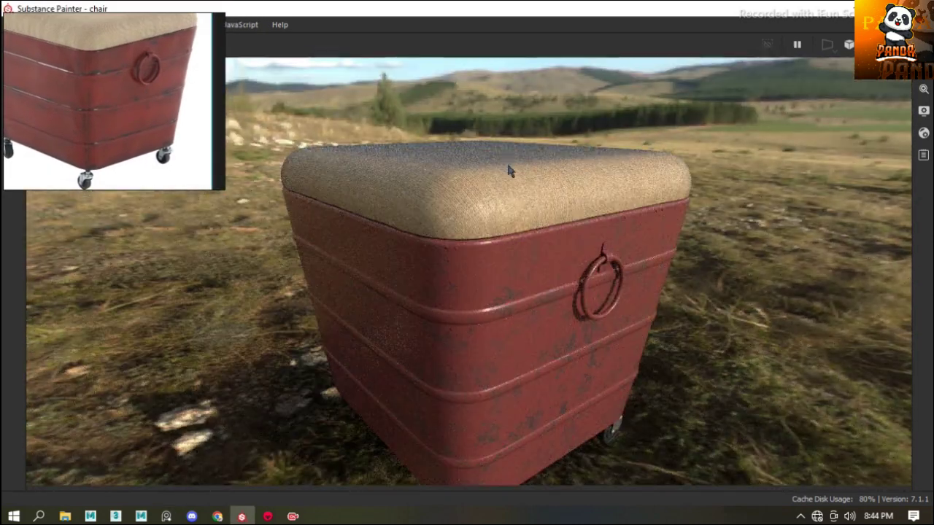
{"action": "left_click_drag", "start_coordinate": [137, 127], "coordinate": [151, 151]}
{"action": "scroll", "coordinate": [150, 135], "scroll_direction": "up", "scroll_amount": 2}
{"action": "mouse_move", "coordinate": [466, 204]}
{"action": "left_mouse_down", "text": "alt"}
{"action": "mouse_move", "coordinate": [563, 267]}
{"action": "mouse_move", "coordinate": [547, 255]}
{"action": "left_mouse_up", "text": "alt"}
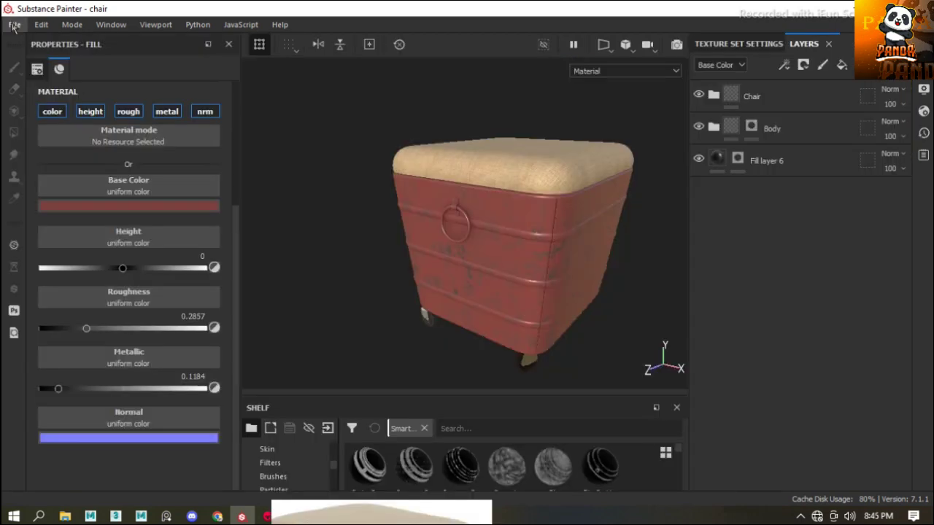
Open the texture export settings and set the output directory to the Desktop/Dad folder
{"action": "left_click", "coordinate": [14, 25]}
{"action": "left_click", "coordinate": [41, 252]}
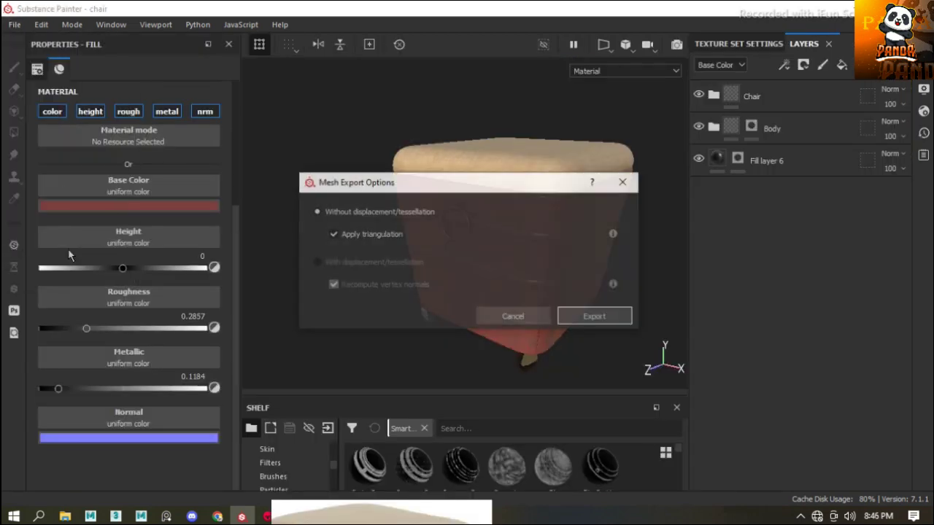
{"action": "left_click", "coordinate": [632, 183]}
{"action": "left_click", "coordinate": [14, 25]}
{"action": "left_click", "coordinate": [44, 267]}
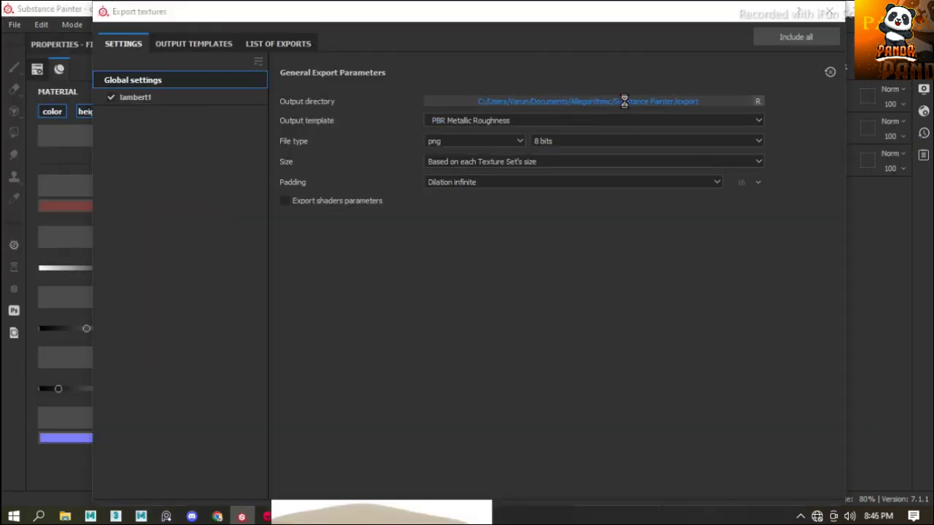
{"action": "left_click", "coordinate": [149, 139]}
{"action": "scroll", "coordinate": [286, 287], "scroll_direction": "down", "scroll_amount": 1}
{"action": "double_click", "coordinate": [331, 110]}
{"action": "left_click", "coordinate": [438, 327]}
Keep 8-bit depth, set the export size to 4096, and export the six PNG textures
{"action": "left_click", "coordinate": [560, 139]}
{"action": "left_click", "coordinate": [560, 139]}
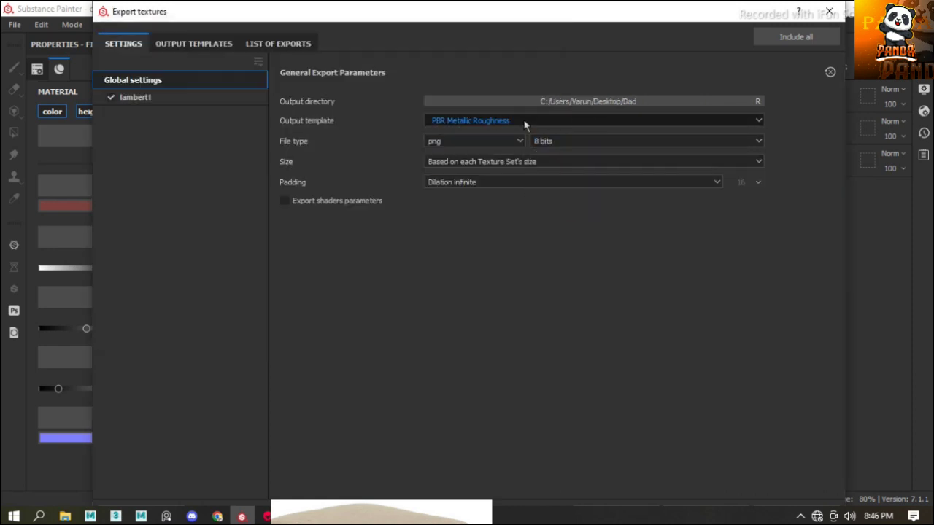
{"action": "left_click", "coordinate": [511, 161]}
{"action": "left_click", "coordinate": [460, 237]}
{"action": "mouse_move", "coordinate": [574, 11]}
{"action": "left_mouse_down"}
{"action": "mouse_move", "coordinate": [574, 119]}
{"action": "mouse_move", "coordinate": [559, 24]}
{"action": "left_mouse_up"}
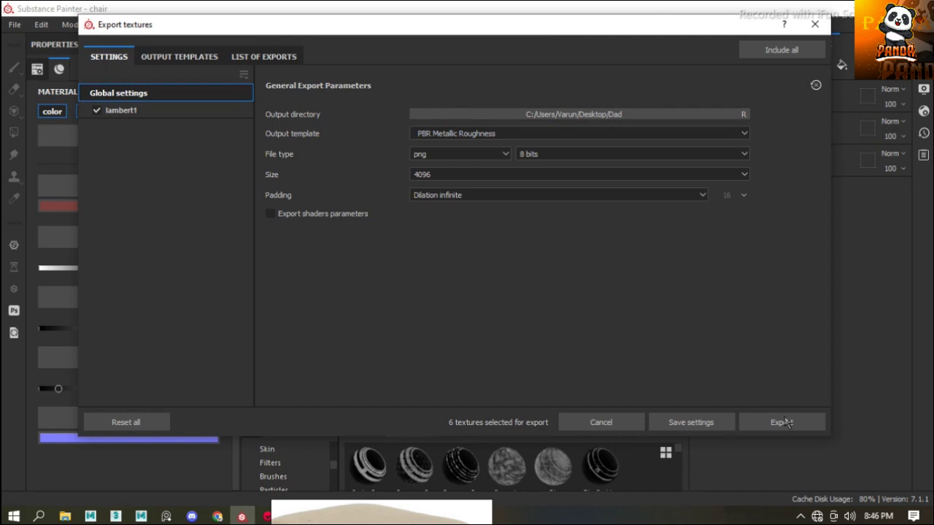
{"action": "left_click", "coordinate": [782, 423]}
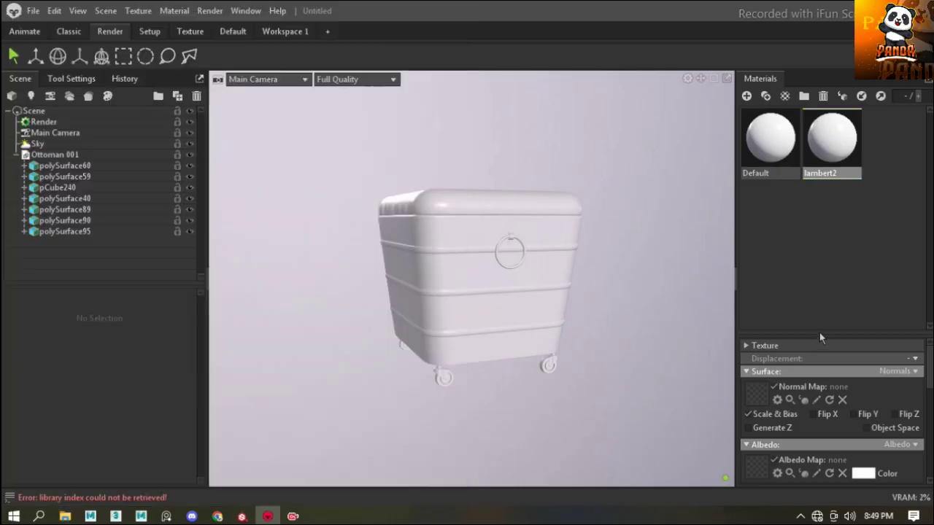
Drag the BaseColor and Normal PNGs onto the Albedo and Normal map slots
{"action": "left_click", "coordinate": [65, 516]}
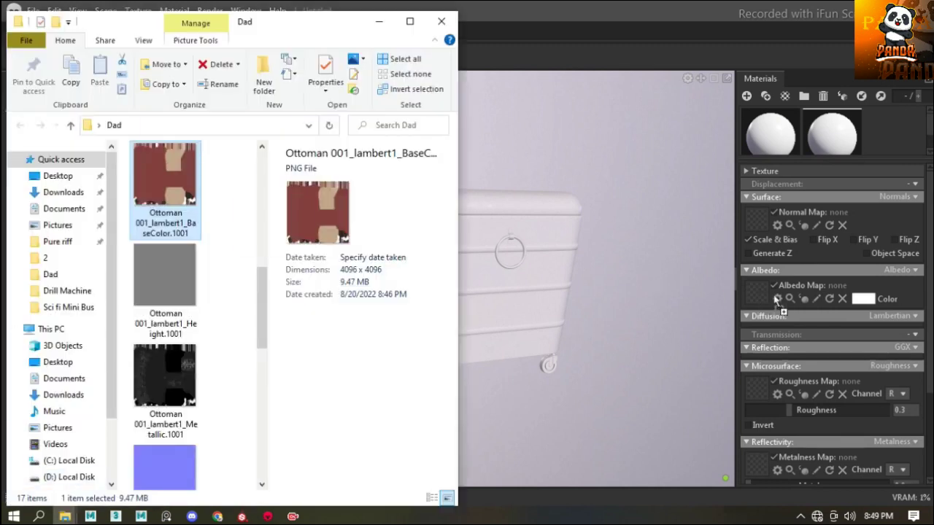
{"action": "left_click_drag", "start_coordinate": [778, 303], "coordinate": [777, 300]}
{"action": "left_click_drag", "start_coordinate": [165, 467], "coordinate": [654, 252]}
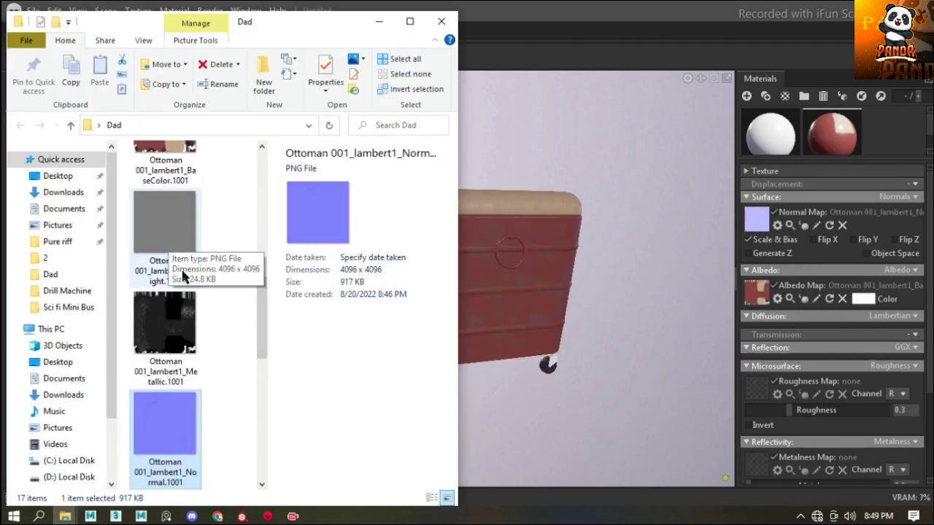
{"action": "left_click_drag", "start_coordinate": [264, 299], "coordinate": [265, 361]}
Assign the Roughness and Metallic textures, and the Height texture as the displacement map
{"action": "left_click", "coordinate": [177, 221]}
{"action": "scroll", "coordinate": [185, 399], "scroll_direction": "up", "scroll_amount": 4}
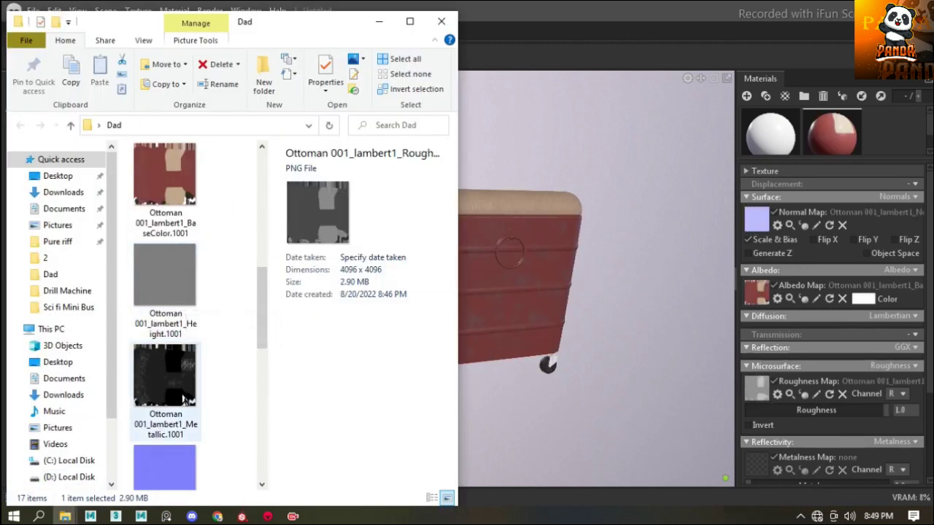
{"action": "left_click_drag", "start_coordinate": [175, 374], "coordinate": [776, 467]}
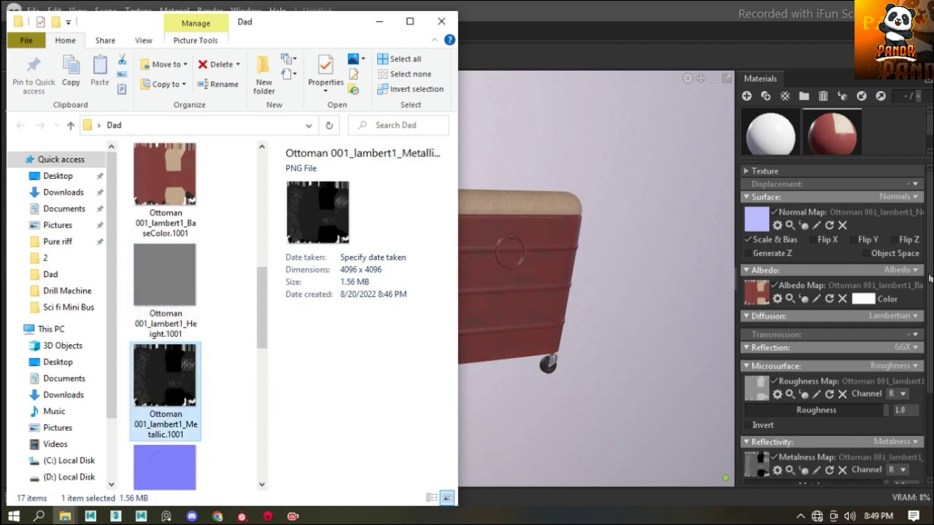
{"action": "mouse_move", "coordinate": [65, 516]}
{"action": "left_click", "coordinate": [911, 184]}
{"action": "left_click", "coordinate": [777, 183]}
{"action": "left_click", "coordinate": [40, 452]}
{"action": "left_click_drag", "start_coordinate": [164, 277], "coordinate": [772, 201]}
Set the Sky's backdrop mode to a flat dark grey colour
{"action": "left_click", "coordinate": [379, 21]}
{"action": "scroll", "coordinate": [595, 154], "scroll_direction": "up", "scroll_amount": 3}
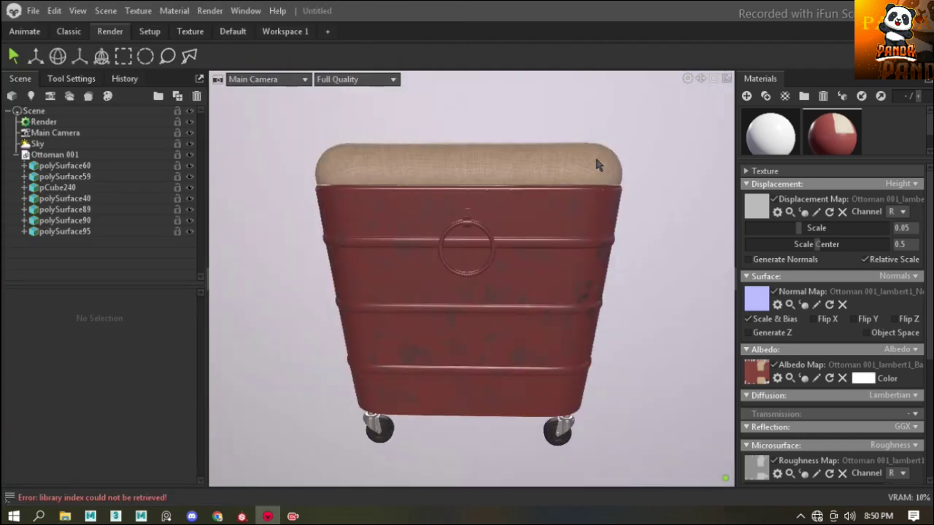
{"action": "scroll", "coordinate": [583, 219], "scroll_direction": "up", "scroll_amount": 5}
{"action": "scroll", "coordinate": [568, 289], "scroll_direction": "down", "scroll_amount": 5}
{"action": "left_click_drag", "start_coordinate": [568, 216], "coordinate": [511, 183]}
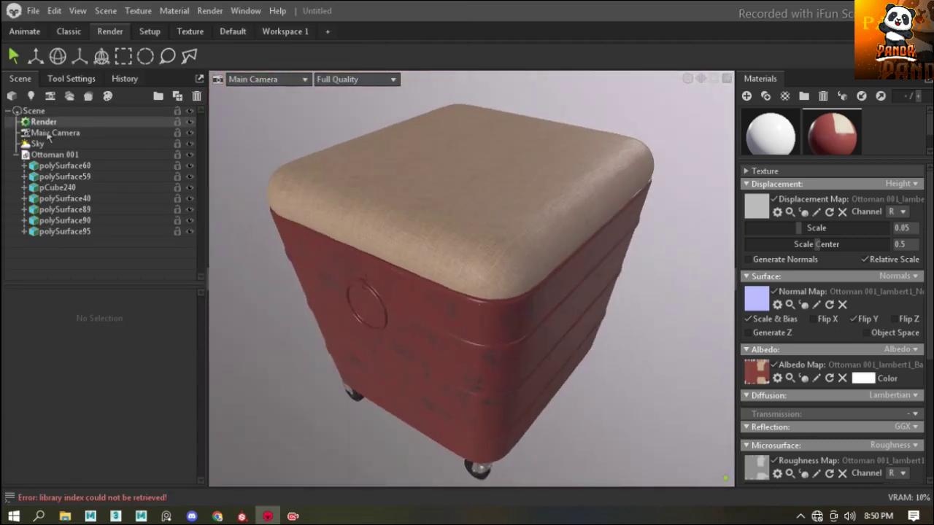
{"action": "left_click", "coordinate": [37, 144]}
{"action": "left_click", "coordinate": [71, 461]}
{"action": "left_click", "coordinate": [156, 439]}
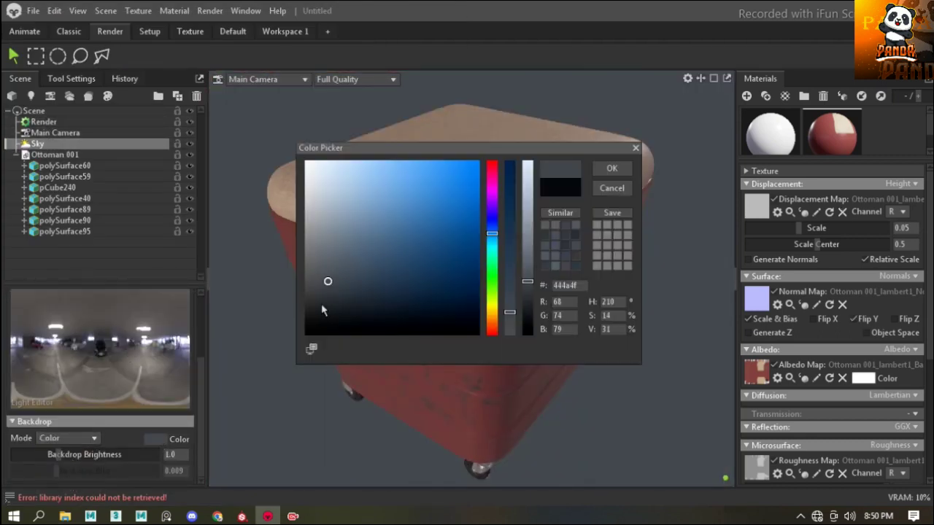
{"action": "left_click", "coordinate": [312, 308]}
{"action": "left_click", "coordinate": [612, 168]}
Orbit to face the ottoman's front and add a new light, Light 1
{"action": "mouse_move", "coordinate": [627, 219]}
{"action": "left_mouse_down"}
{"action": "mouse_move", "coordinate": [653, 247]}
{"action": "mouse_move", "coordinate": [542, 290]}
{"action": "mouse_move", "coordinate": [416, 309]}
{"action": "mouse_move", "coordinate": [375, 353]}
{"action": "mouse_move", "coordinate": [457, 334]}
{"action": "left_mouse_up"}
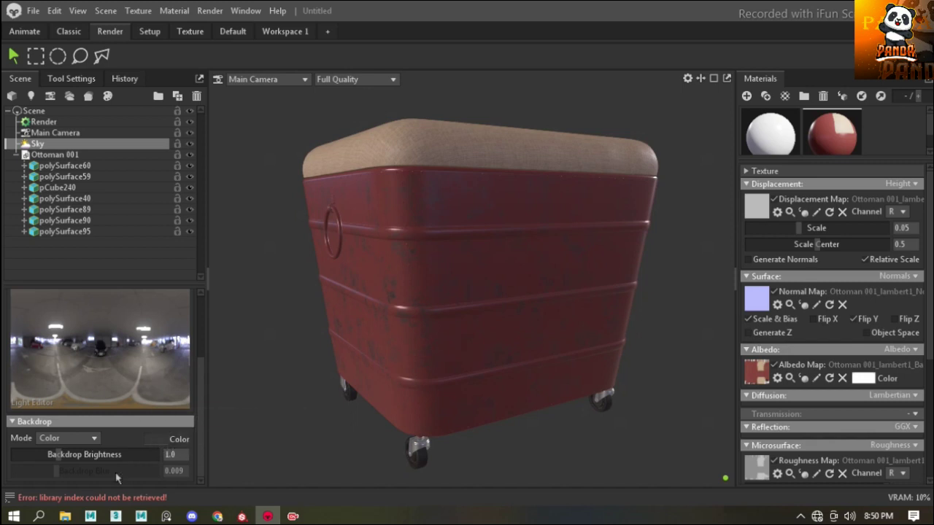
{"action": "left_click_drag", "start_coordinate": [394, 270], "coordinate": [453, 263]}
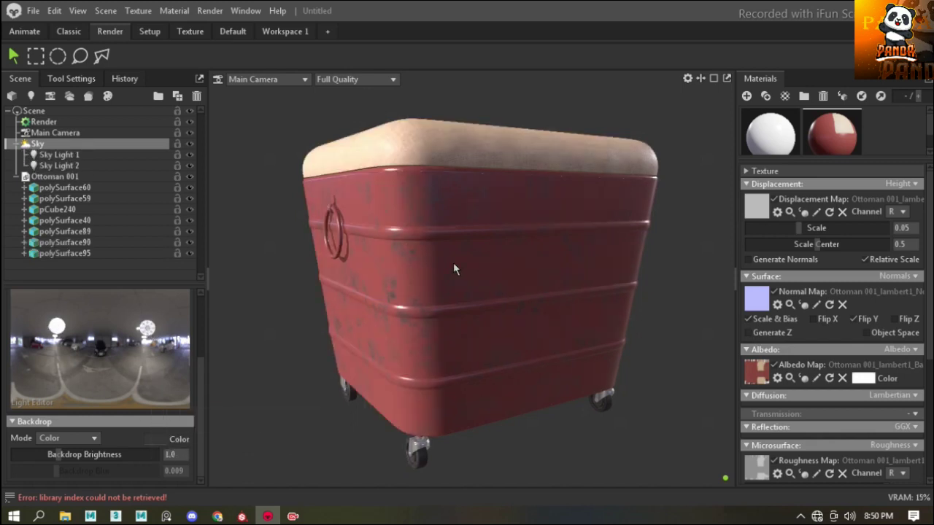
{"action": "scroll", "coordinate": [482, 253], "scroll_direction": "up", "scroll_amount": 2}
{"action": "scroll", "coordinate": [505, 308], "scroll_direction": "down", "scroll_amount": 6}
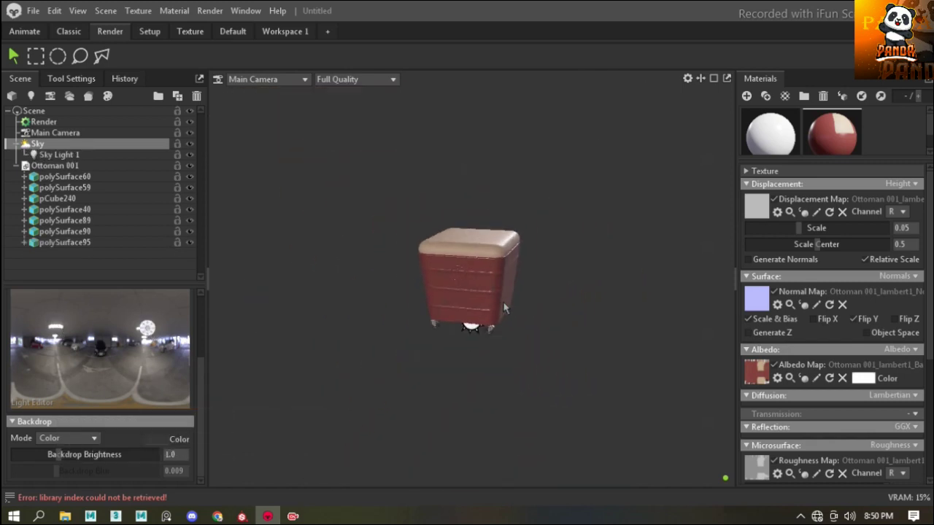
{"action": "left_click", "coordinate": [30, 96]}
Raise Light 1's brightness slightly
{"action": "scroll", "coordinate": [438, 256], "scroll_direction": "up", "scroll_amount": 5}
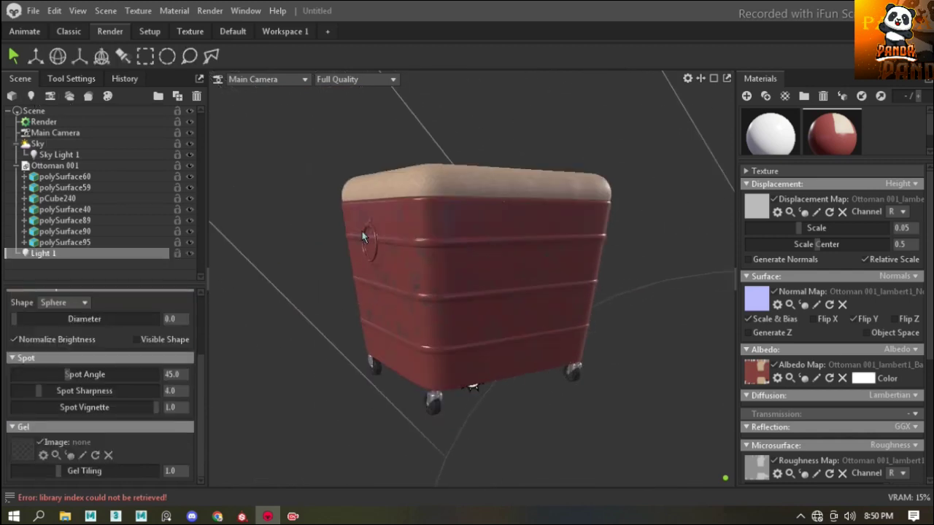
{"action": "left_click_drag", "start_coordinate": [73, 344], "coordinate": [81, 340]}
{"action": "mouse_move", "coordinate": [537, 339]}
{"action": "left_mouse_down"}
{"action": "mouse_move", "coordinate": [681, 259]}
{"action": "mouse_move", "coordinate": [553, 334]}
{"action": "left_mouse_up"}
{"action": "scroll", "coordinate": [571, 318], "scroll_direction": "down", "scroll_amount": 2}
{"action": "scroll", "coordinate": [552, 334], "scroll_direction": "down", "scroll_amount": 3}
Add a second light as directional, check its colour options, then delete it
{"action": "left_click", "coordinate": [30, 96]}
{"action": "left_click", "coordinate": [64, 342]}
{"action": "left_click_drag", "start_coordinate": [438, 307], "coordinate": [472, 317]}
{"action": "scroll", "coordinate": [472, 317], "scroll_direction": "up", "scroll_amount": 3}
{"action": "left_click_drag", "start_coordinate": [535, 267], "coordinate": [489, 270]}
{"action": "left_click", "coordinate": [155, 329]}
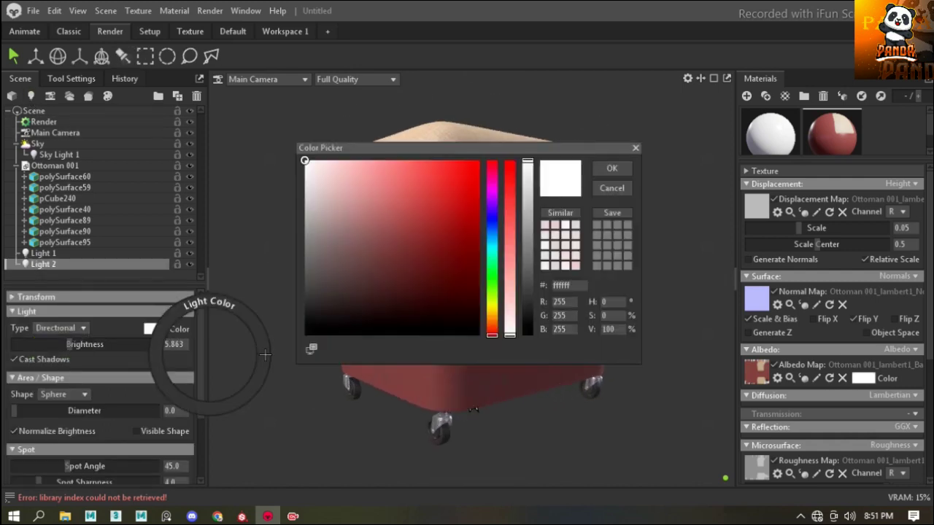
{"action": "left_click", "coordinate": [608, 167]}
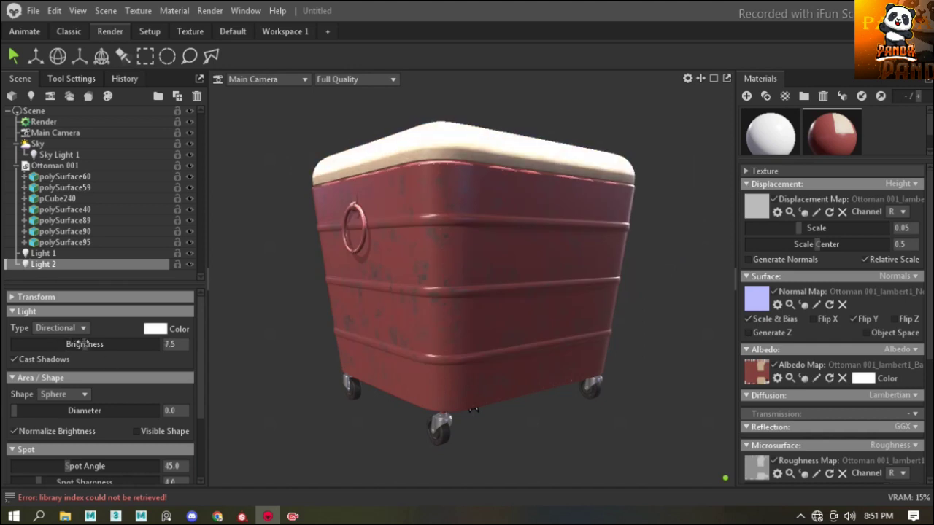
{"action": "key", "text": "Delete"}
Add Light 2 again as a directional light and lower its brightness
{"action": "scroll", "coordinate": [602, 311], "scroll_direction": "down", "scroll_amount": 3}
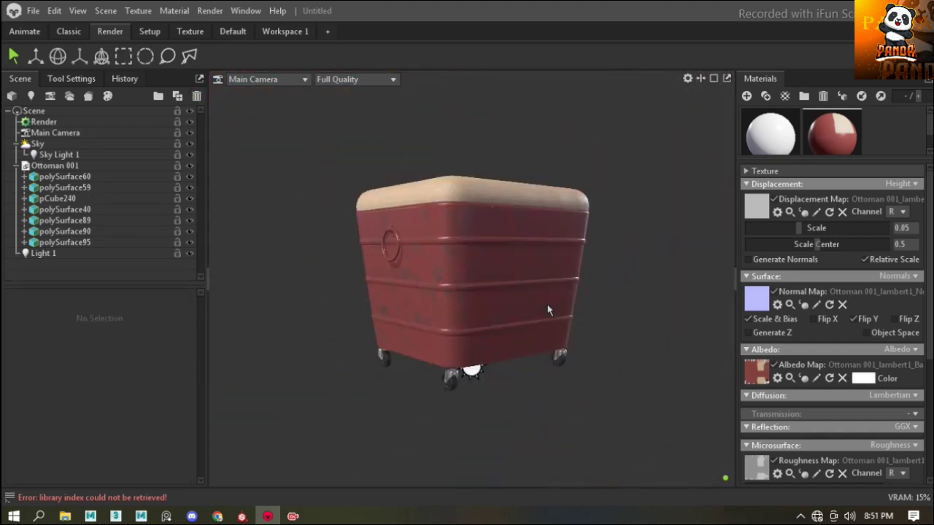
{"action": "scroll", "coordinate": [512, 327], "scroll_direction": "down", "scroll_amount": 2}
{"action": "left_click", "coordinate": [30, 96]}
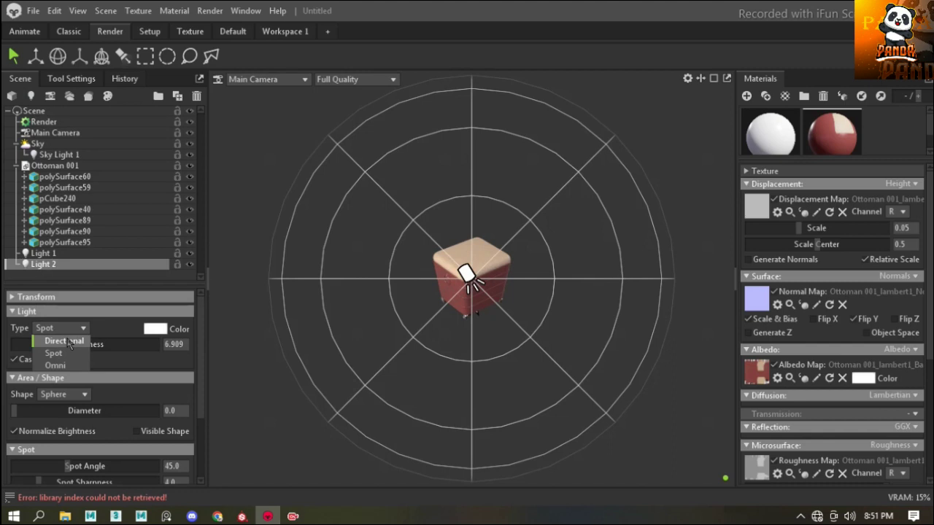
{"action": "left_click", "coordinate": [64, 341]}
{"action": "scroll", "coordinate": [506, 318], "scroll_direction": "up", "scroll_amount": 5}
{"action": "left_click_drag", "start_coordinate": [80, 343], "coordinate": [74, 342]}
Dim Light 2 further and review the ottoman's lighting from a closer, lower view
{"action": "scroll", "coordinate": [509, 334], "scroll_direction": "up", "scroll_amount": 2}
{"action": "scroll", "coordinate": [526, 329], "scroll_direction": "down", "scroll_amount": 4}
{"action": "left_click_drag", "start_coordinate": [526, 329], "coordinate": [551, 321]}
{"action": "scroll", "coordinate": [503, 280], "scroll_direction": "up", "scroll_amount": 2}
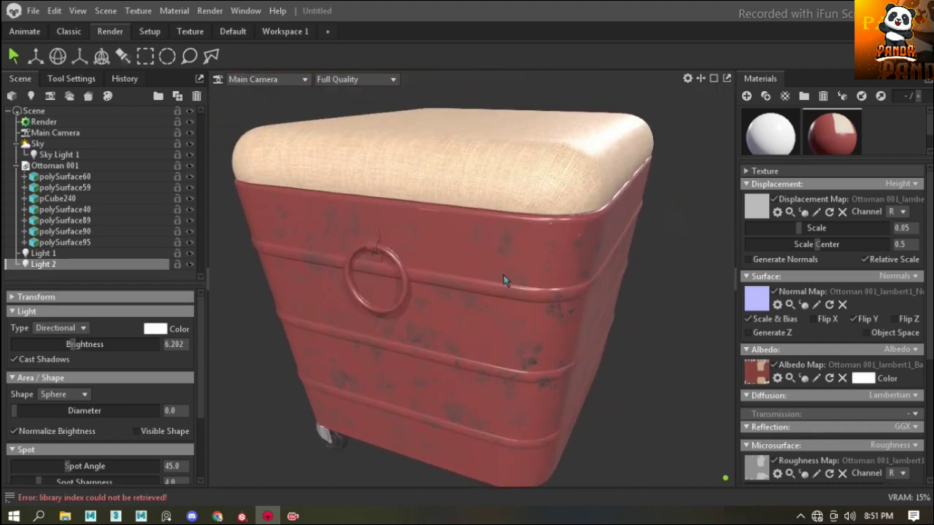
{"action": "mouse_move", "coordinate": [81, 351]}
{"action": "left_mouse_down"}
{"action": "mouse_move", "coordinate": [51, 334]}
{"action": "mouse_move", "coordinate": [78, 344]}
{"action": "left_mouse_up"}
{"action": "scroll", "coordinate": [444, 336], "scroll_direction": "up", "scroll_amount": 1}
{"action": "mouse_move", "coordinate": [443, 335]}
{"action": "left_mouse_down"}
{"action": "mouse_move", "coordinate": [538, 351]}
{"action": "mouse_move", "coordinate": [642, 216]}
{"action": "left_mouse_up"}
{"action": "scroll", "coordinate": [537, 351], "scroll_direction": "down", "scroll_amount": 2}
{"action": "left_click", "coordinate": [641, 216]}
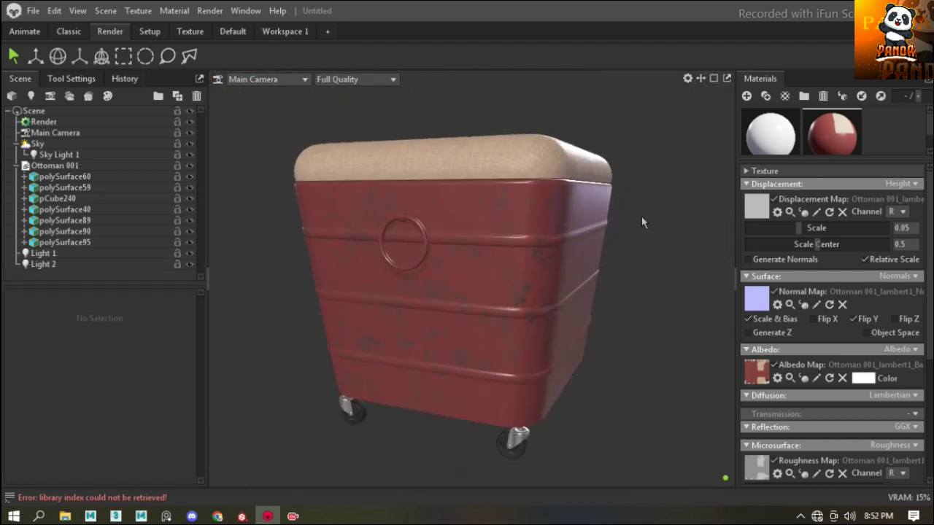
{"action": "scroll", "coordinate": [632, 213], "scroll_direction": "up", "scroll_amount": 1}
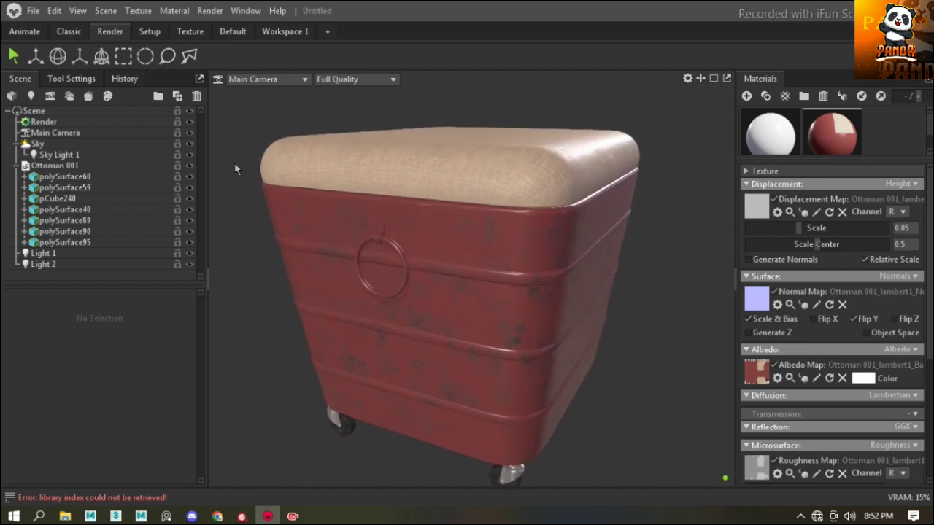
Add Camera 1 and Turntable 1 to the scene and show the Timeline panel
{"action": "left_click", "coordinate": [49, 96]}
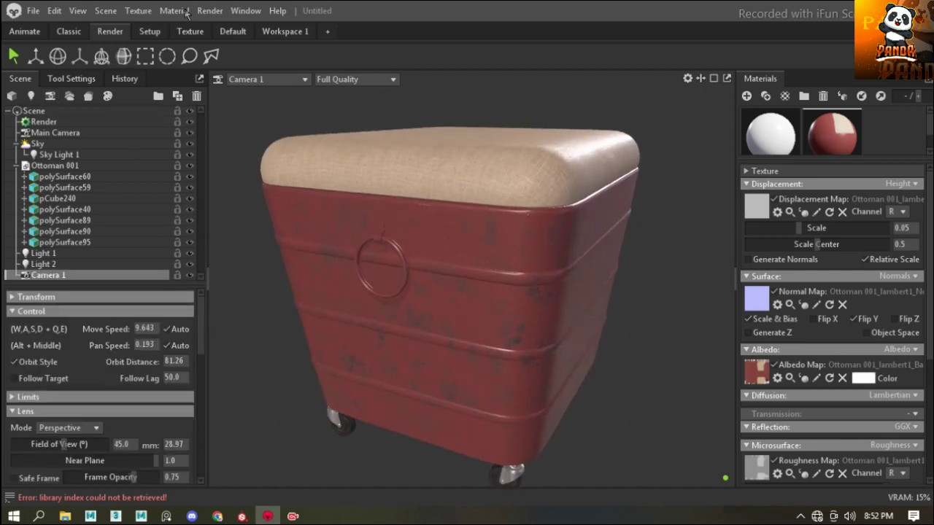
{"action": "mouse_move", "coordinate": [125, 27]}
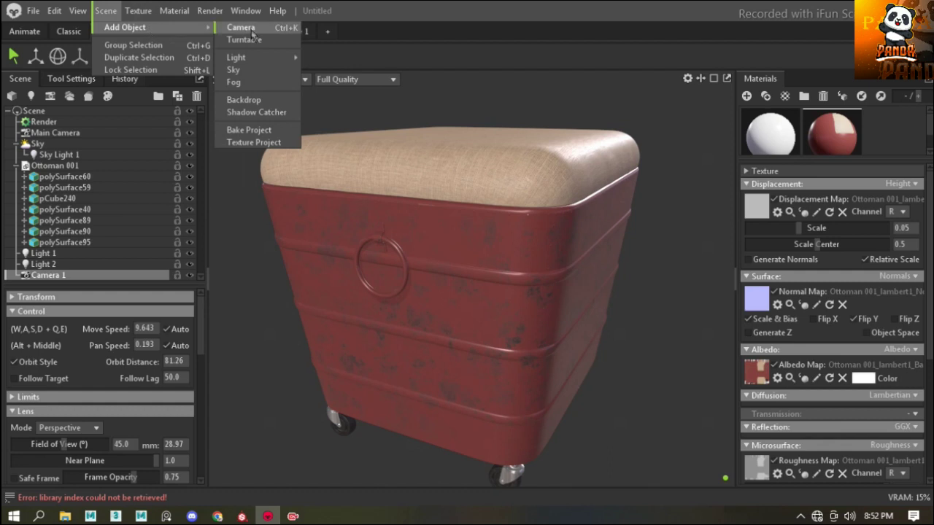
{"action": "left_click", "coordinate": [252, 40]}
{"action": "left_click", "coordinate": [240, 11]}
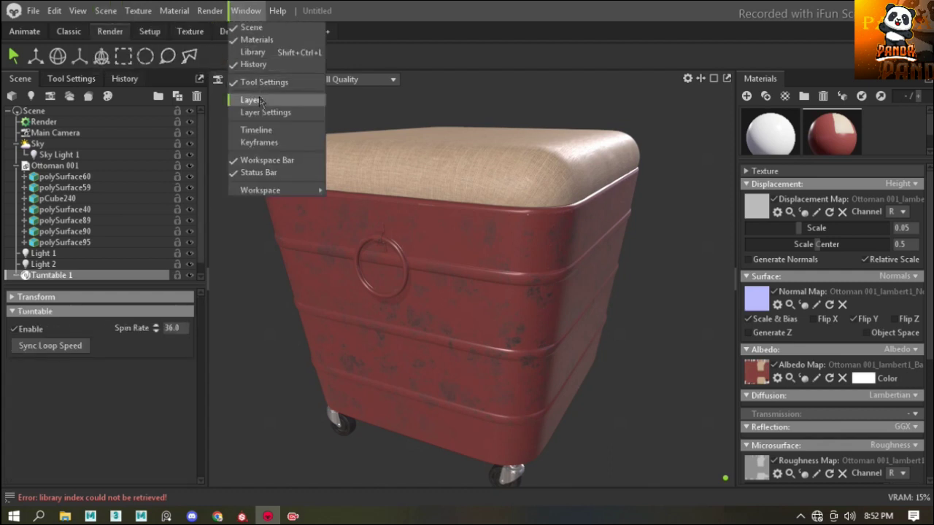
{"action": "left_click", "coordinate": [255, 130]}
Dock the timeline along the bottom and play the ottoman's turntable spin
{"action": "left_click_drag", "start_coordinate": [456, 219], "coordinate": [399, 469]}
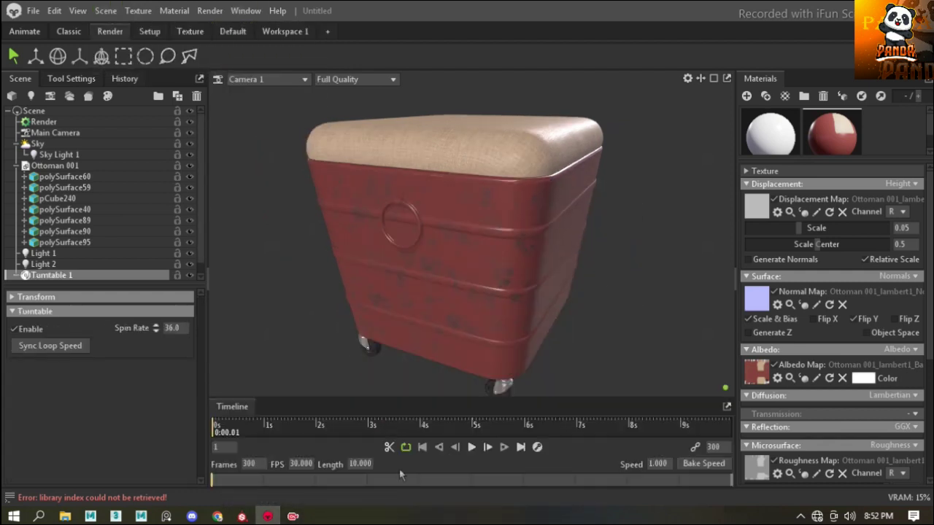
{"action": "left_click", "coordinate": [472, 448]}
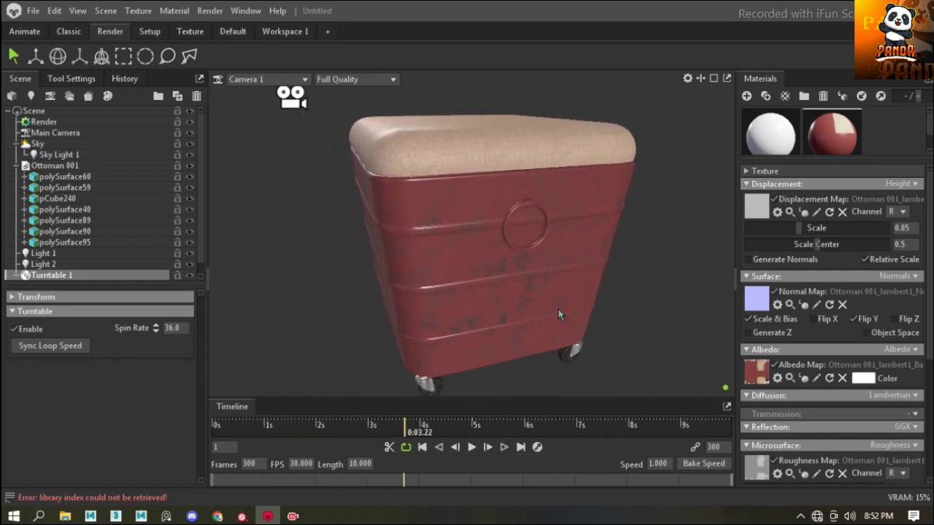
{"action": "left_click", "coordinate": [543, 306]}
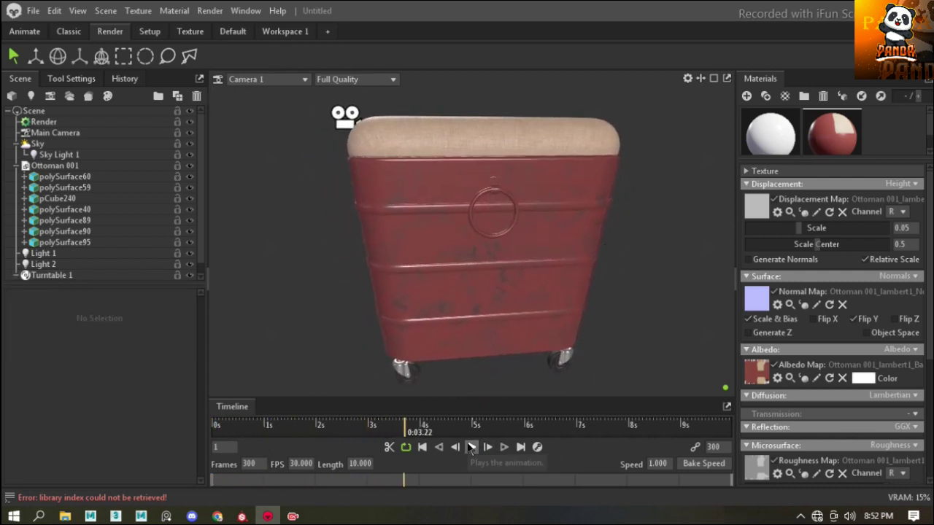